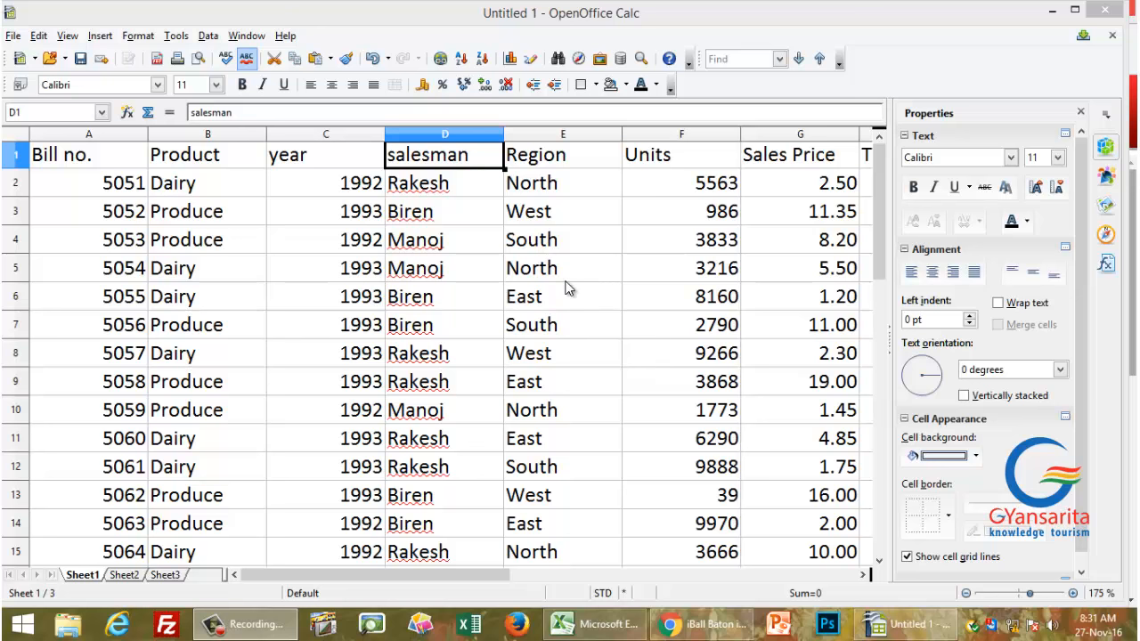
Step: Review the Bill no., Product and year headings and row 2's values: 5051, Dairy, 1992, Rakesh
left_click(114, 166)
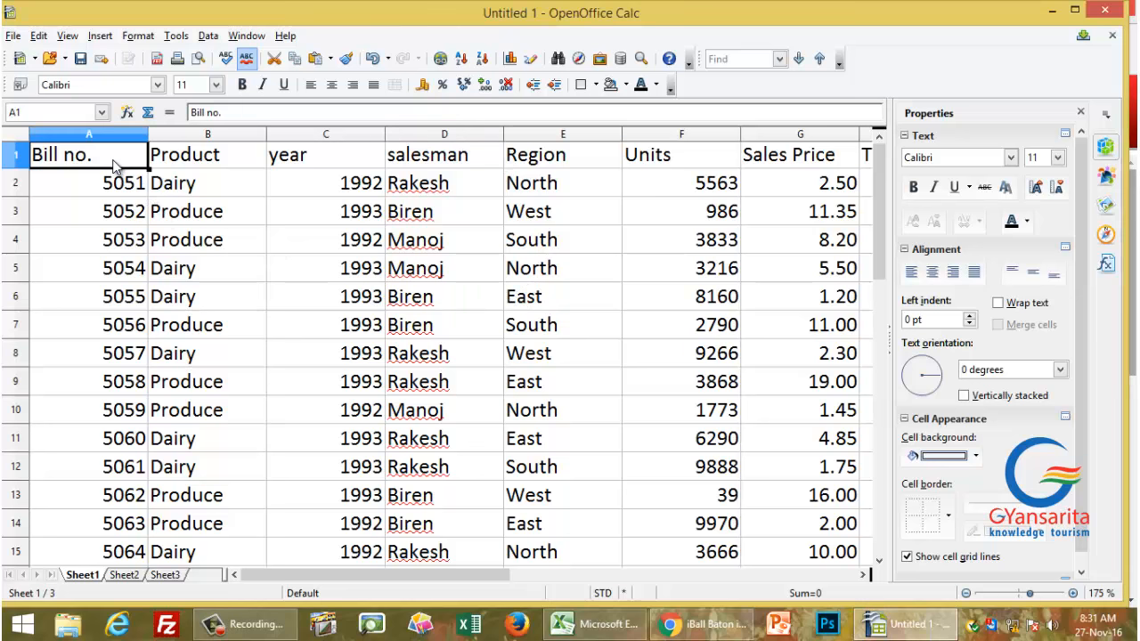
left_click(198, 169)
left_click(278, 174)
left_click(229, 159)
left_click(126, 165)
left_click(96, 194)
left_click(96, 211)
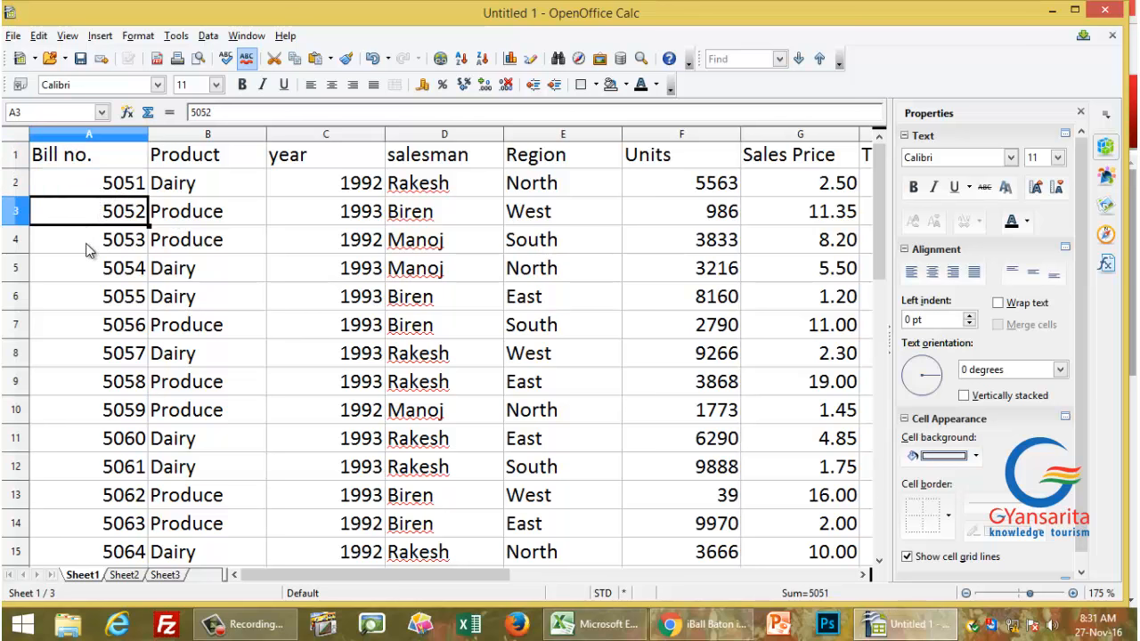
left_click(91, 250)
left_click(101, 194)
left_click(177, 194)
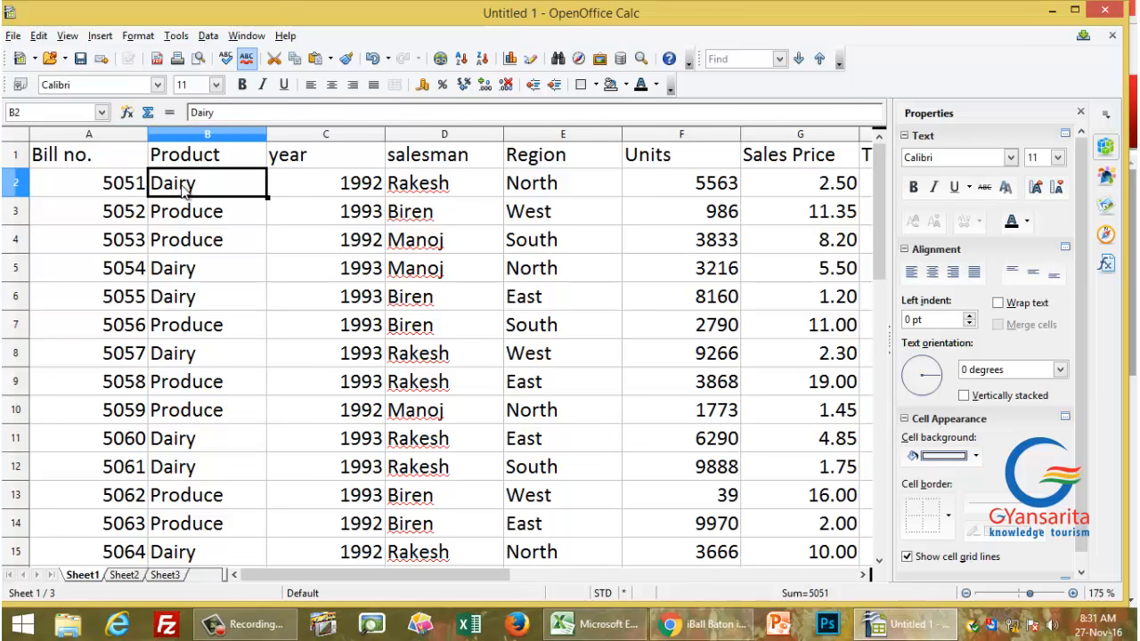
left_click(290, 189)
left_click(194, 194)
left_click(294, 189)
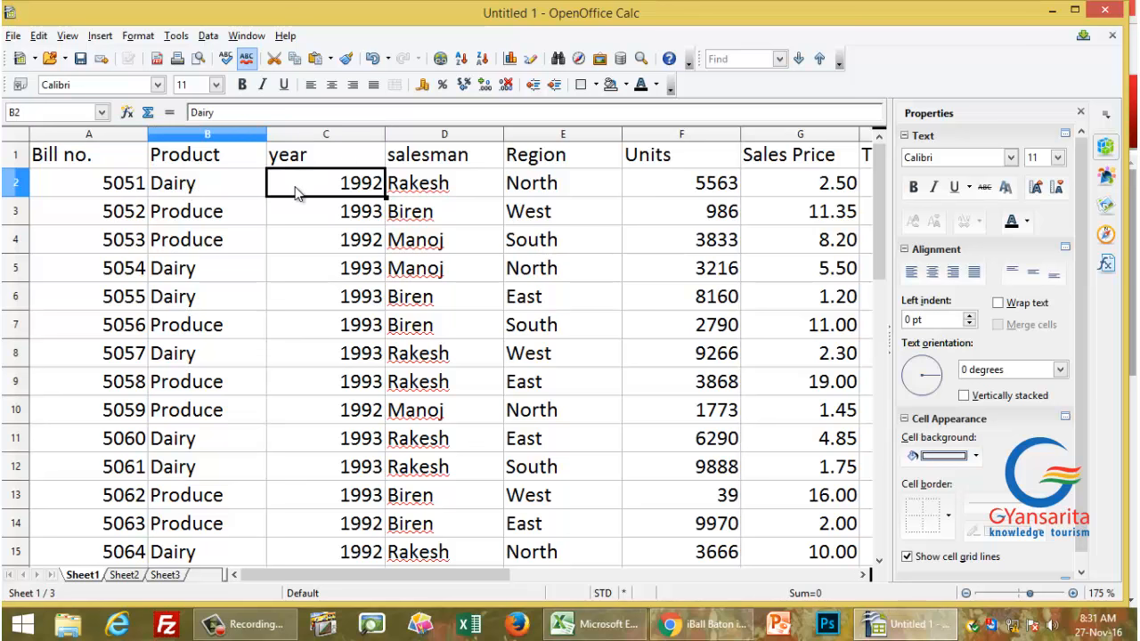
left_click(442, 191)
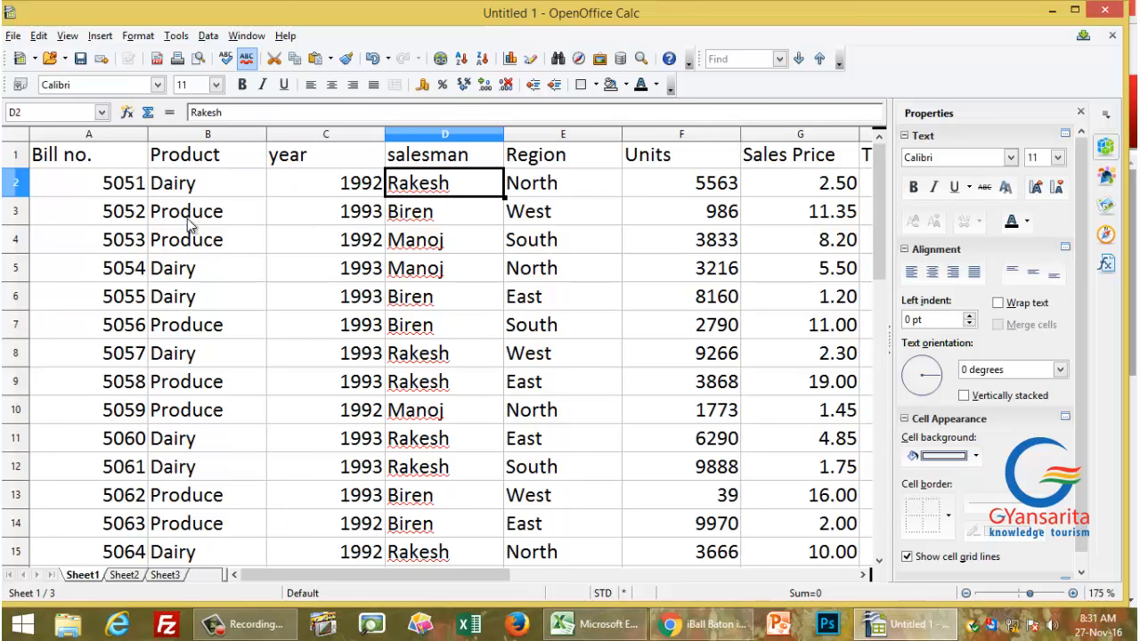
left_click(109, 189)
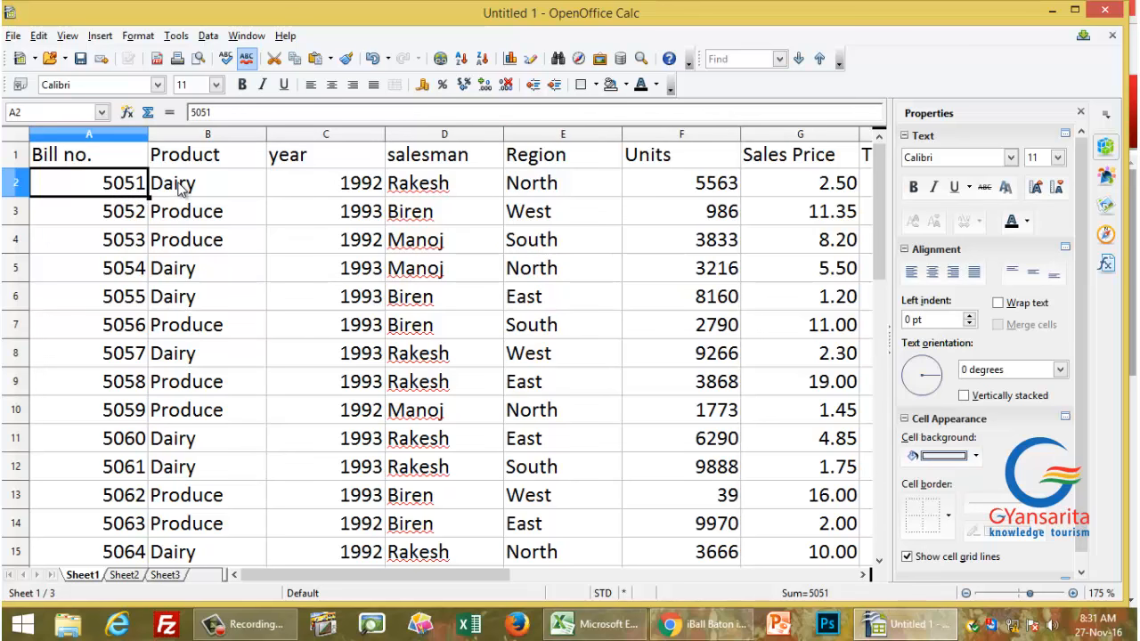
Step: Inspect the year, salesman and Region columns, then the Units 5563 and Sales Price 2.50 values
left_click(183, 185)
key("Down")
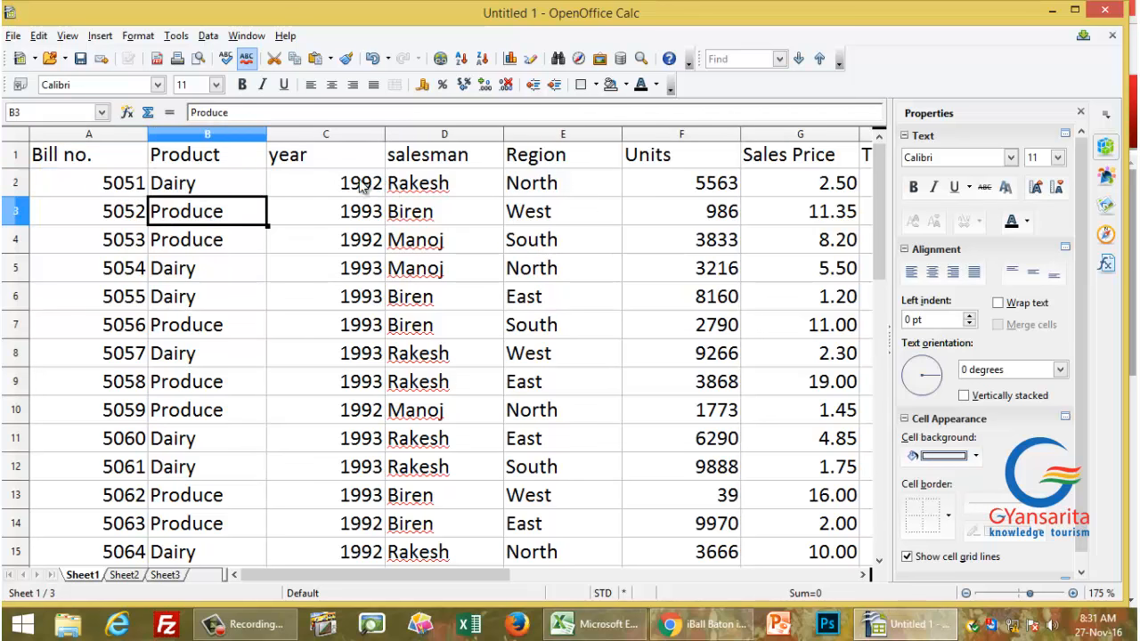
left_click(360, 185)
left_click(368, 269)
left_click(353, 360)
scroll(341, 462, "down", 4)
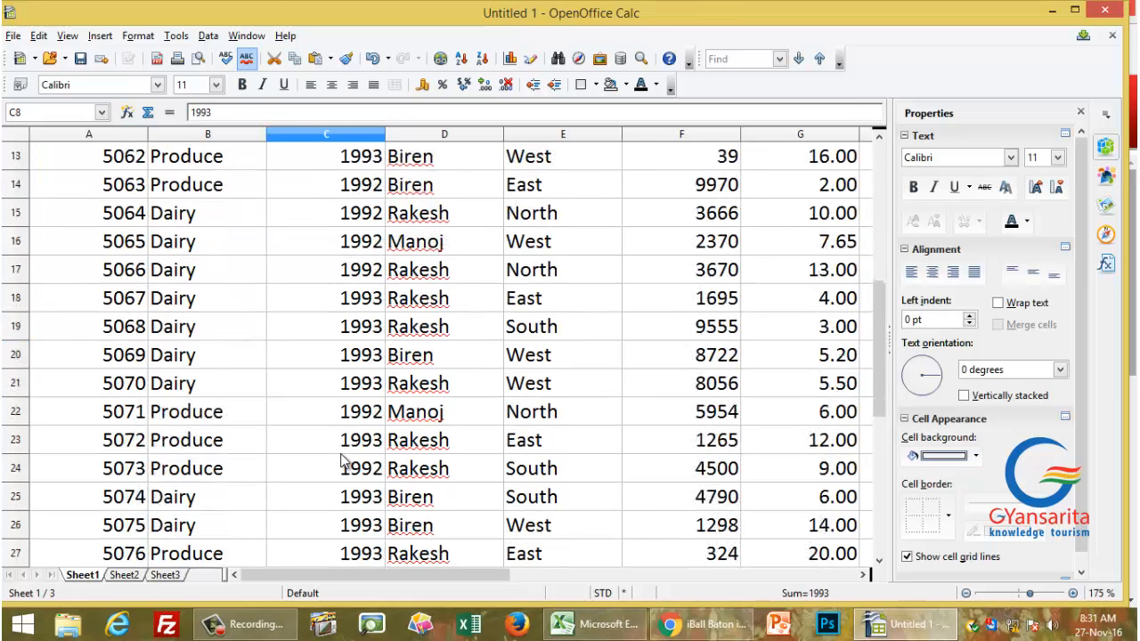
scroll(344, 457, "up", 4)
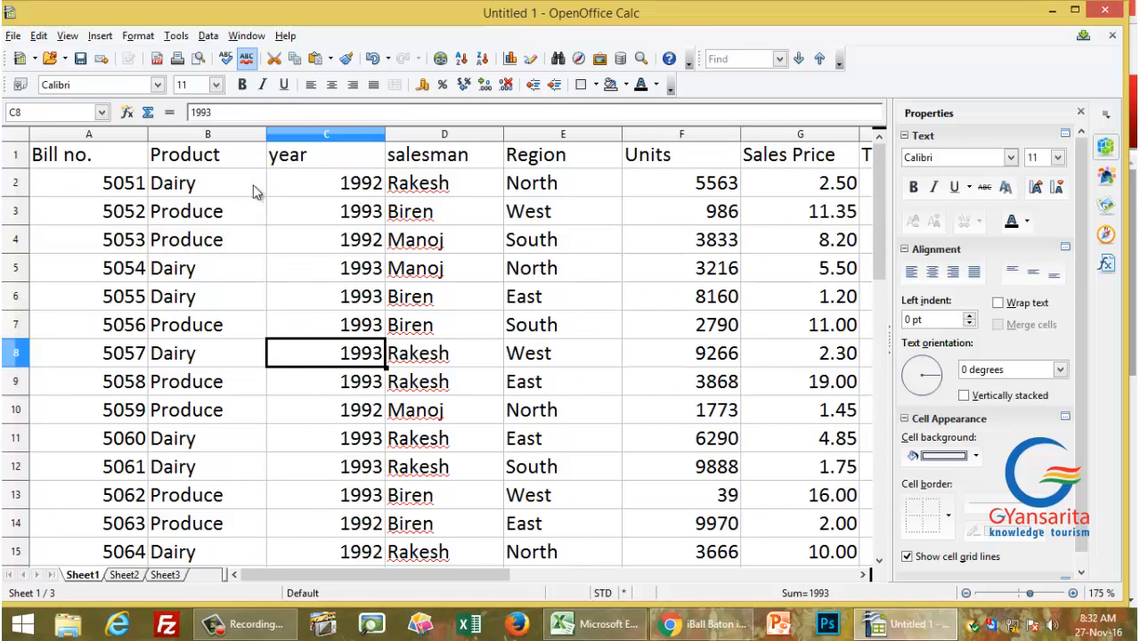
left_click(301, 190)
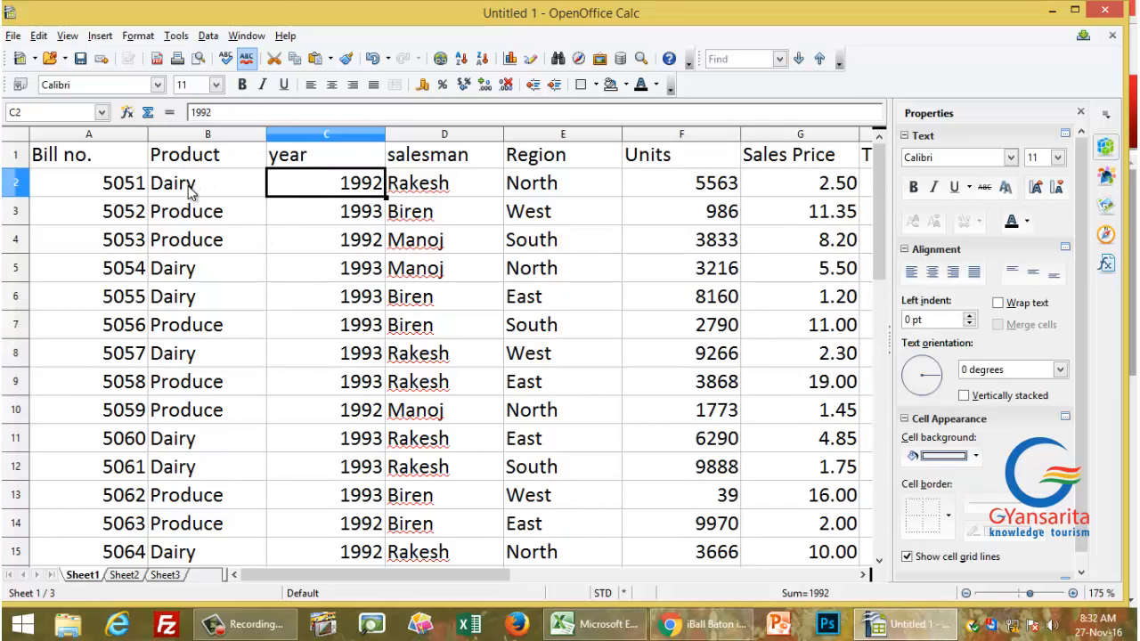
left_click(188, 188)
left_click(340, 185)
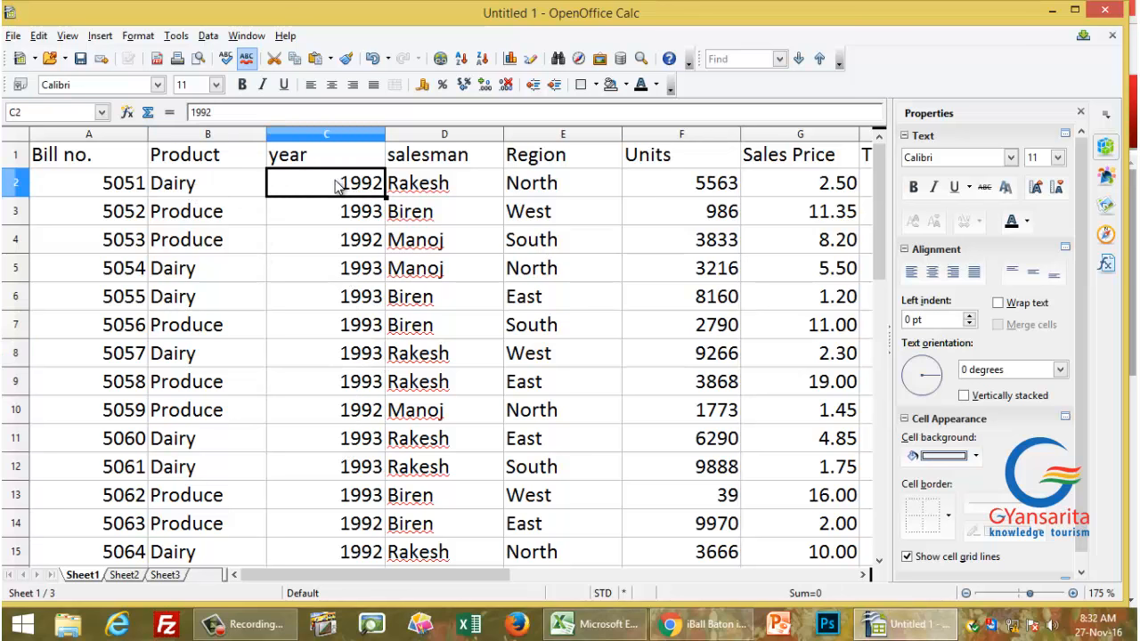
left_click(454, 185)
left_click(443, 210)
left_click(439, 244)
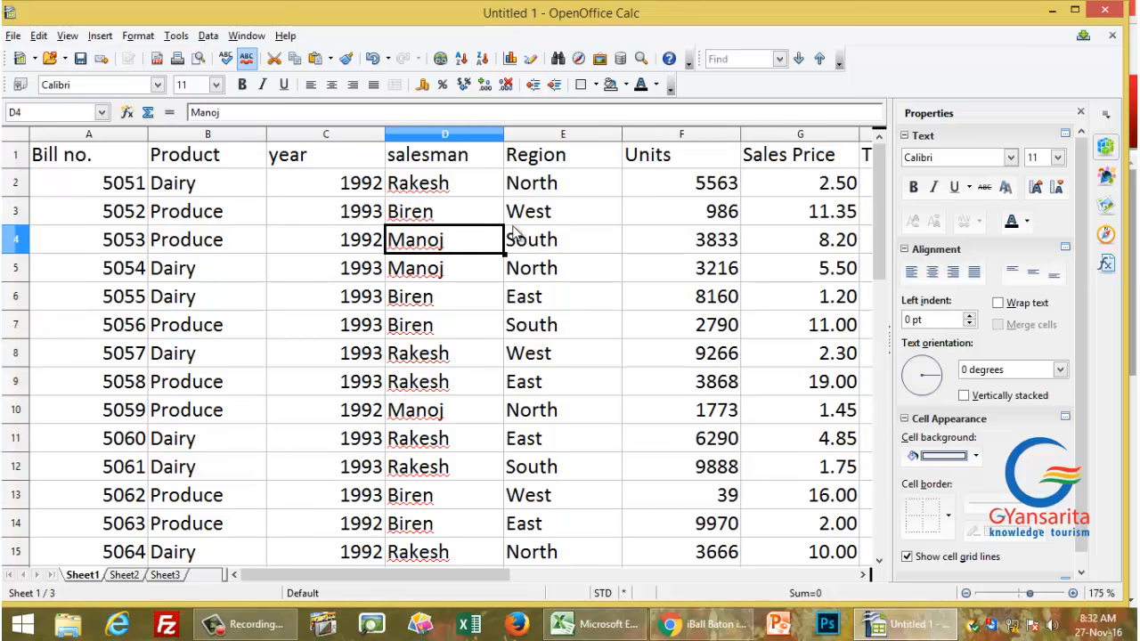
left_click(540, 197)
left_click(543, 276)
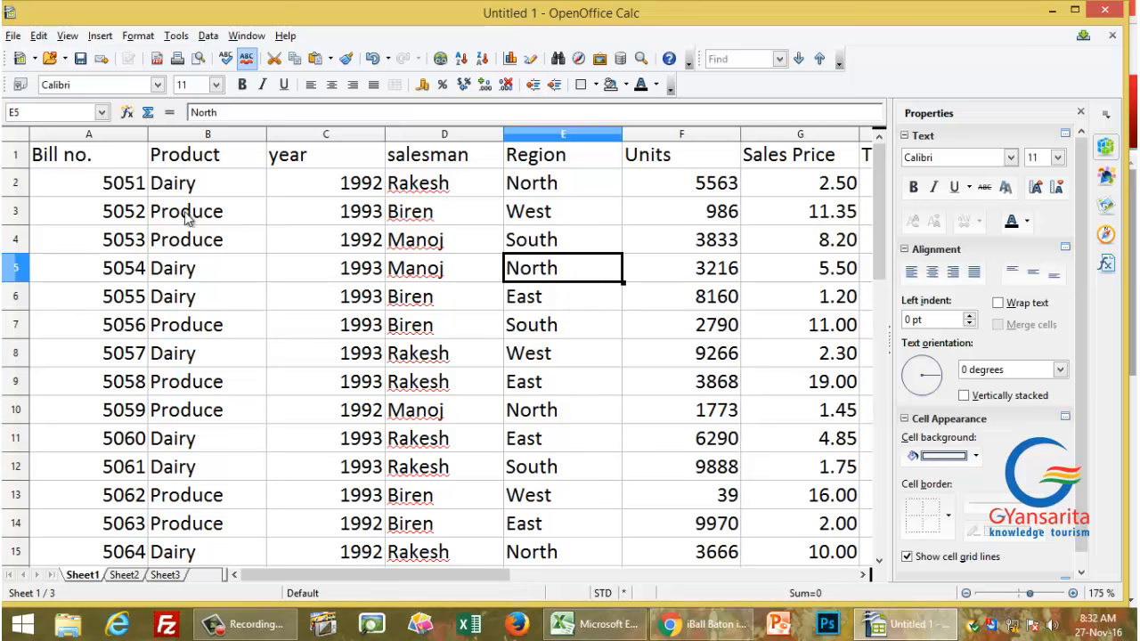
left_click(130, 188)
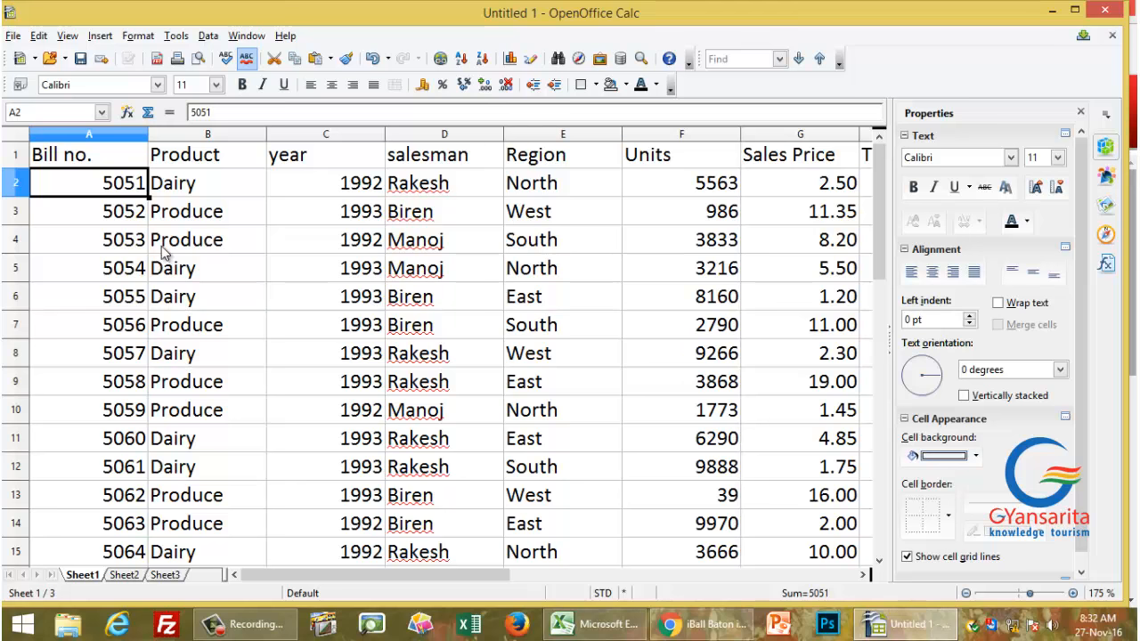
left_click(699, 183)
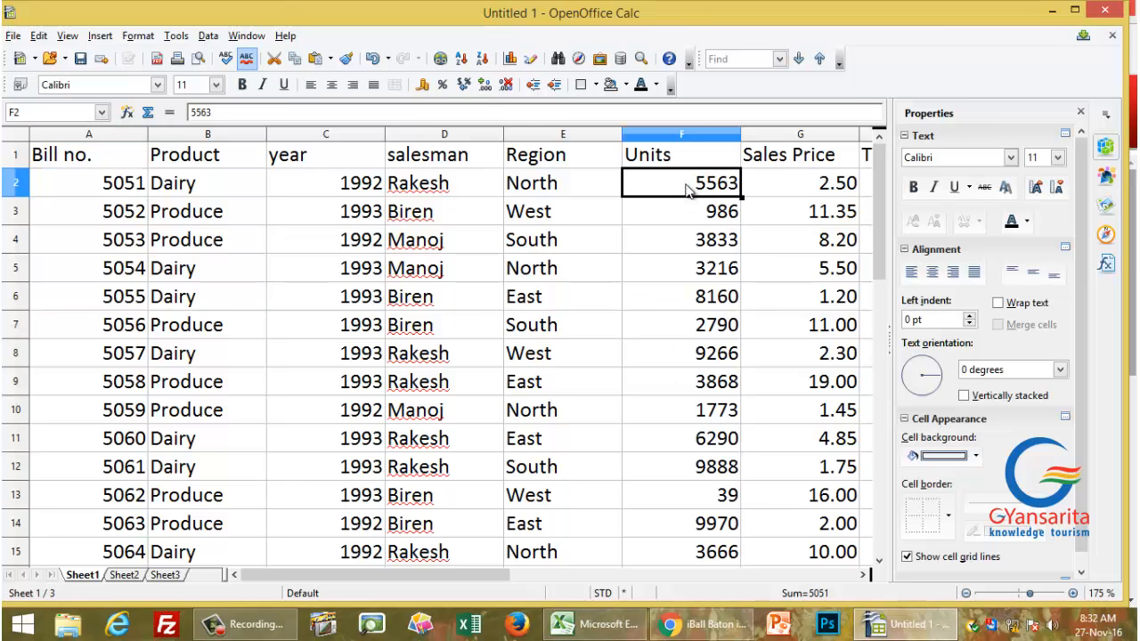
left_click(795, 185)
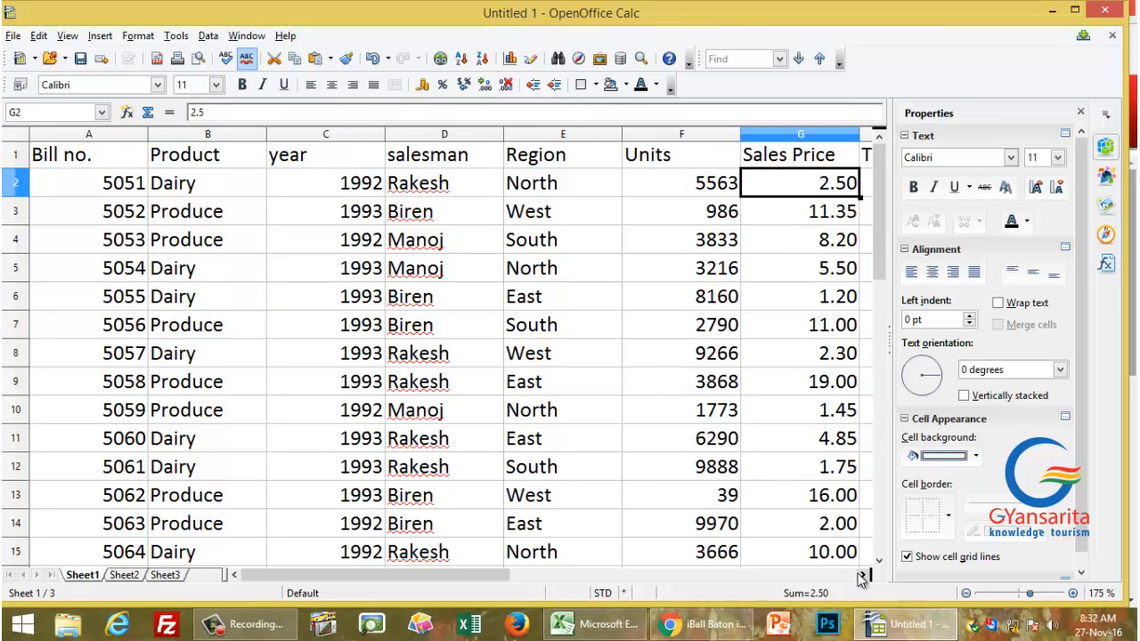
Step: Delete all contents of the Total cells from H2 downward, keeping only the Total heading
left_click(865, 574)
left_click(864, 574)
left_click_drag(717, 187, 707, 399)
scroll(694, 339, "up", 6)
scroll(739, 361, "up", 5)
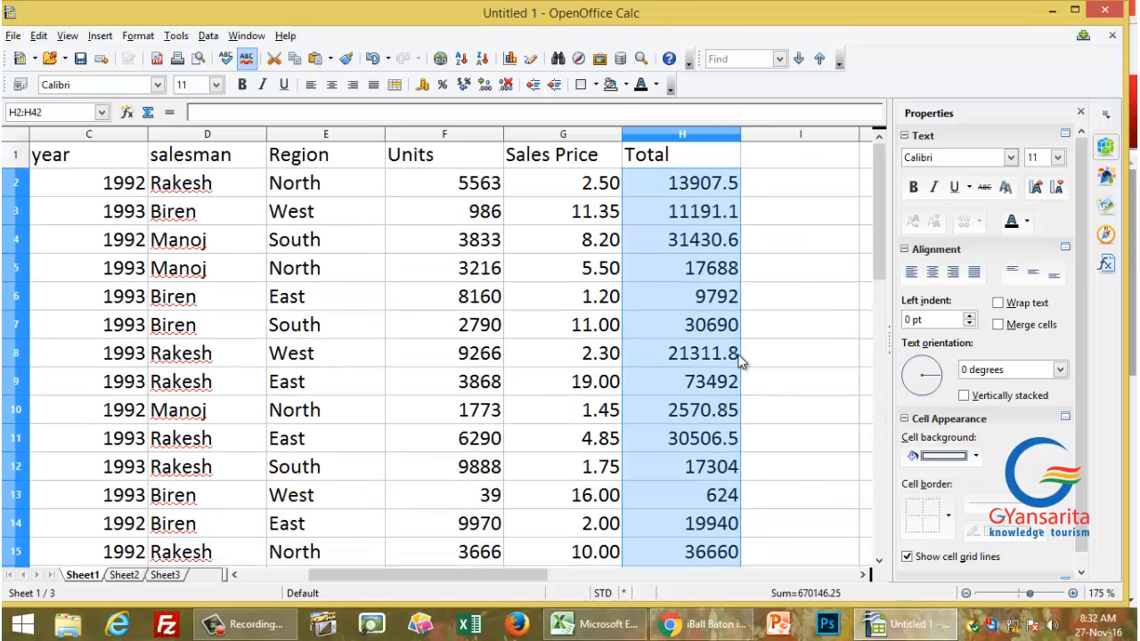
key("Delete")
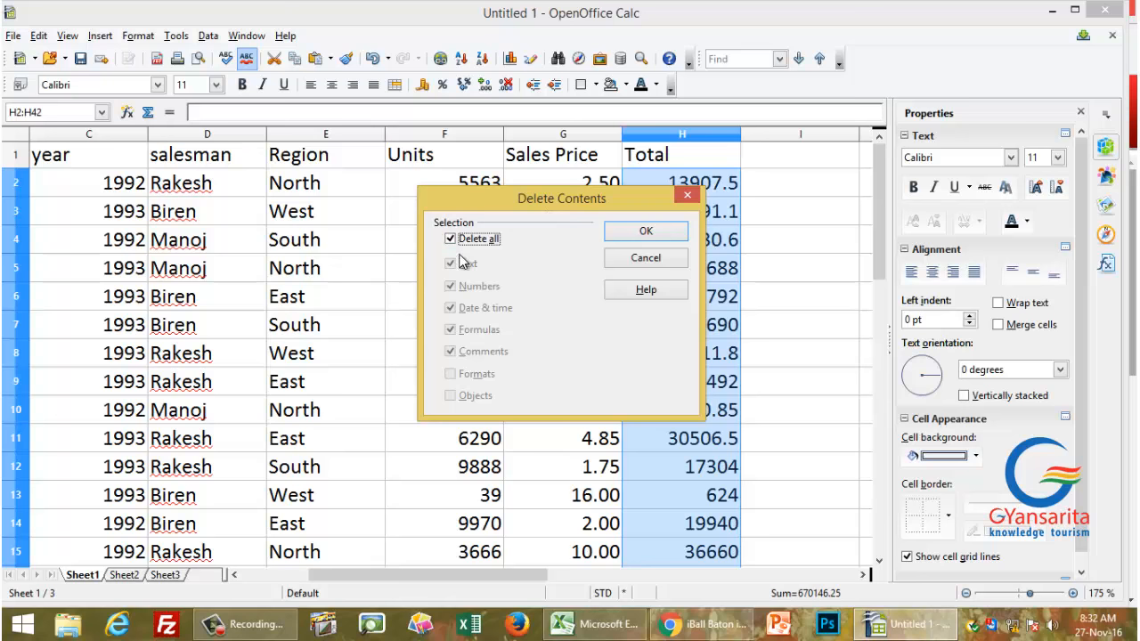
left_click(627, 236)
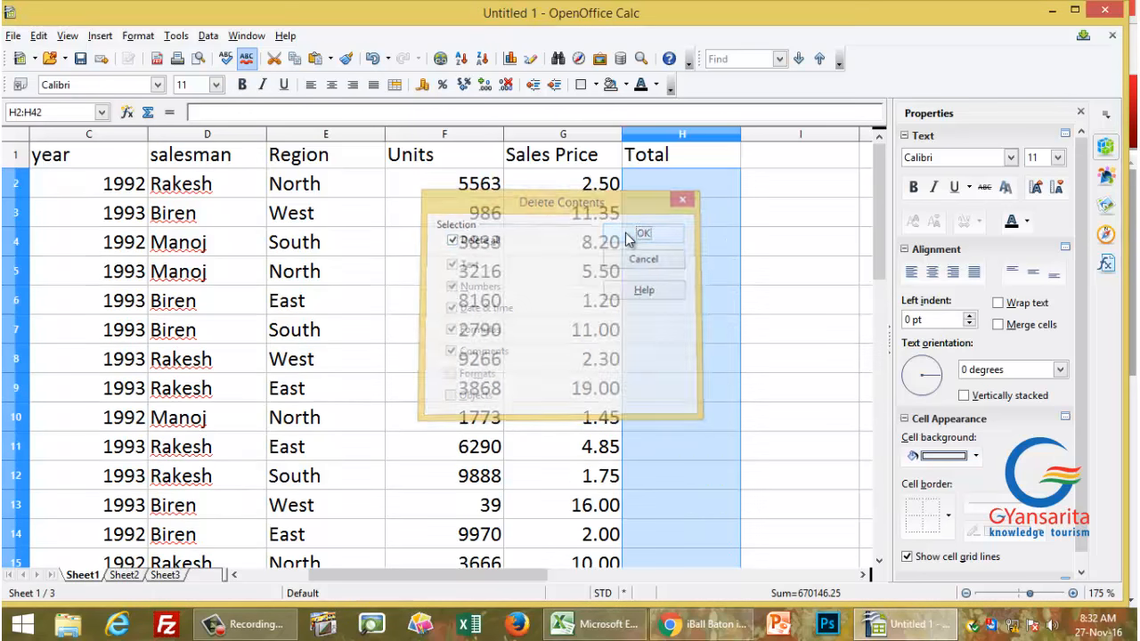
left_click(690, 195)
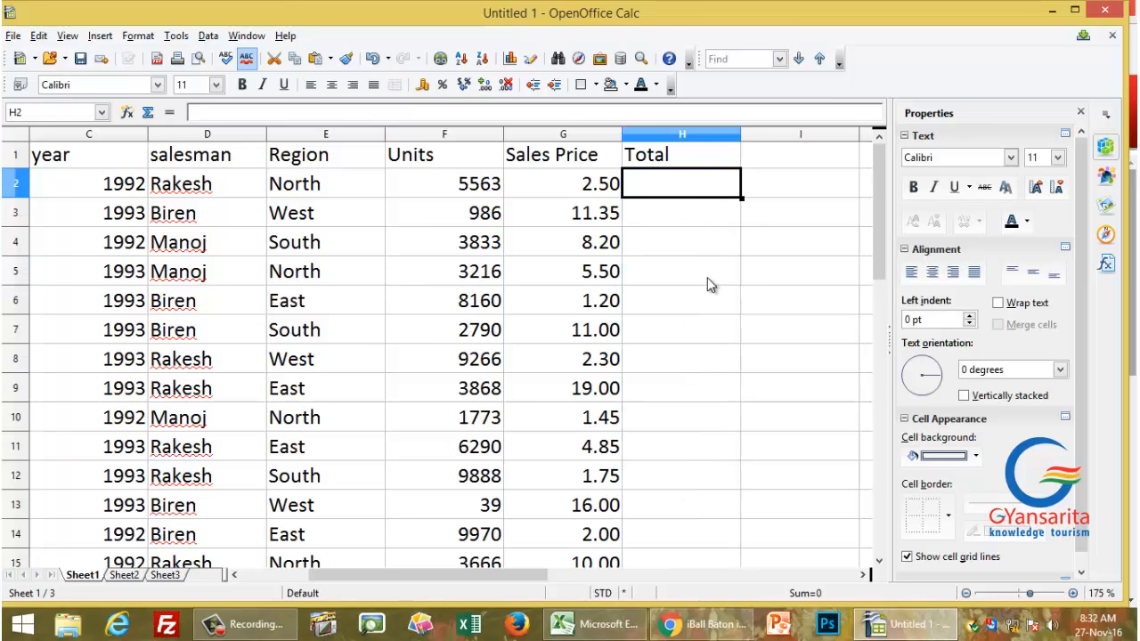
Step: Enter the formula =F2*G2 in H2 to compute the first Total (13907.5)
type("=")
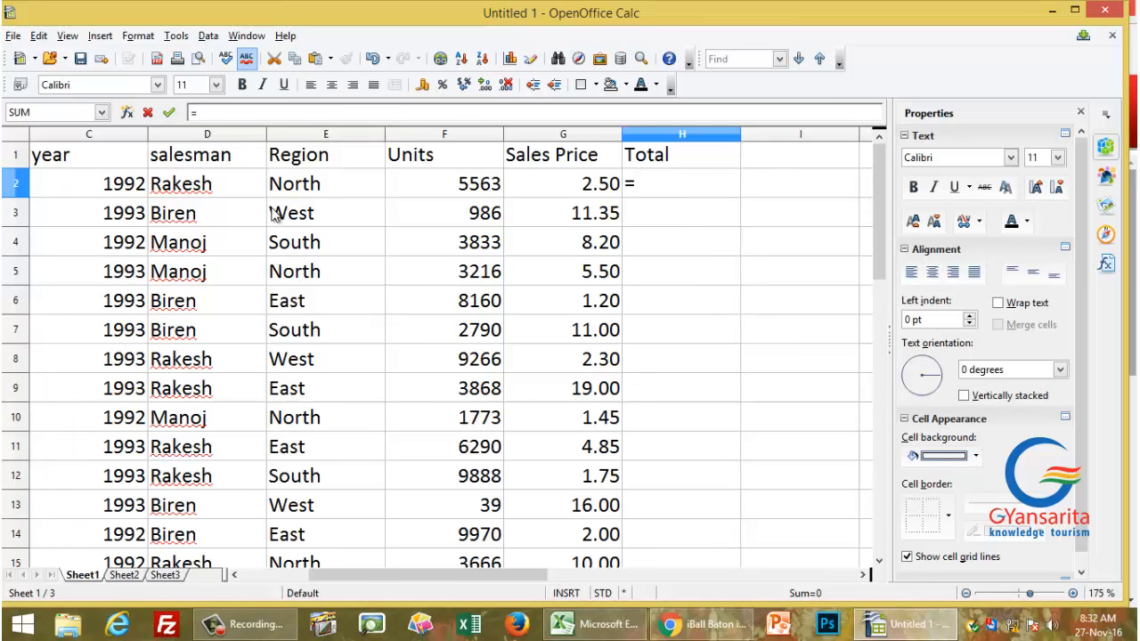
left_click(417, 185)
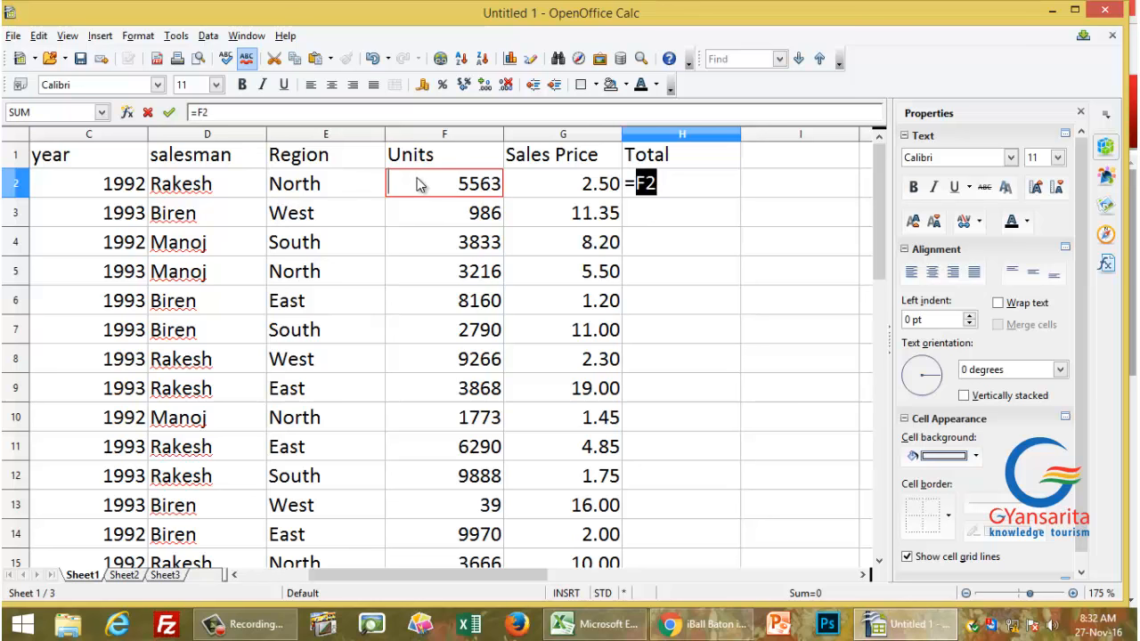
type("*")
left_click(543, 184)
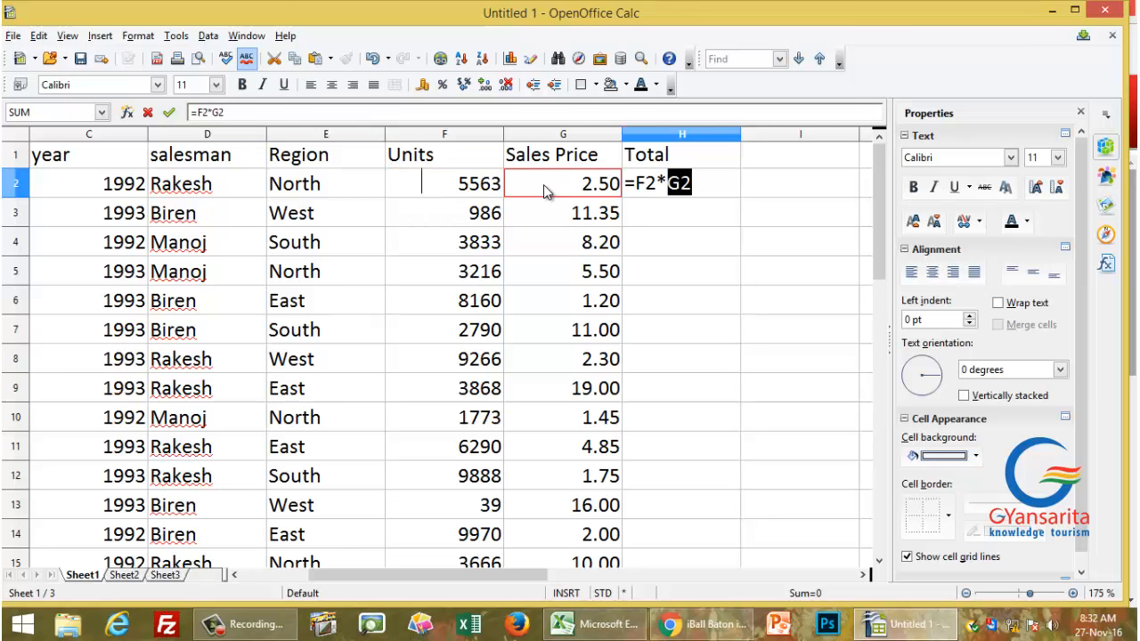
key("Return")
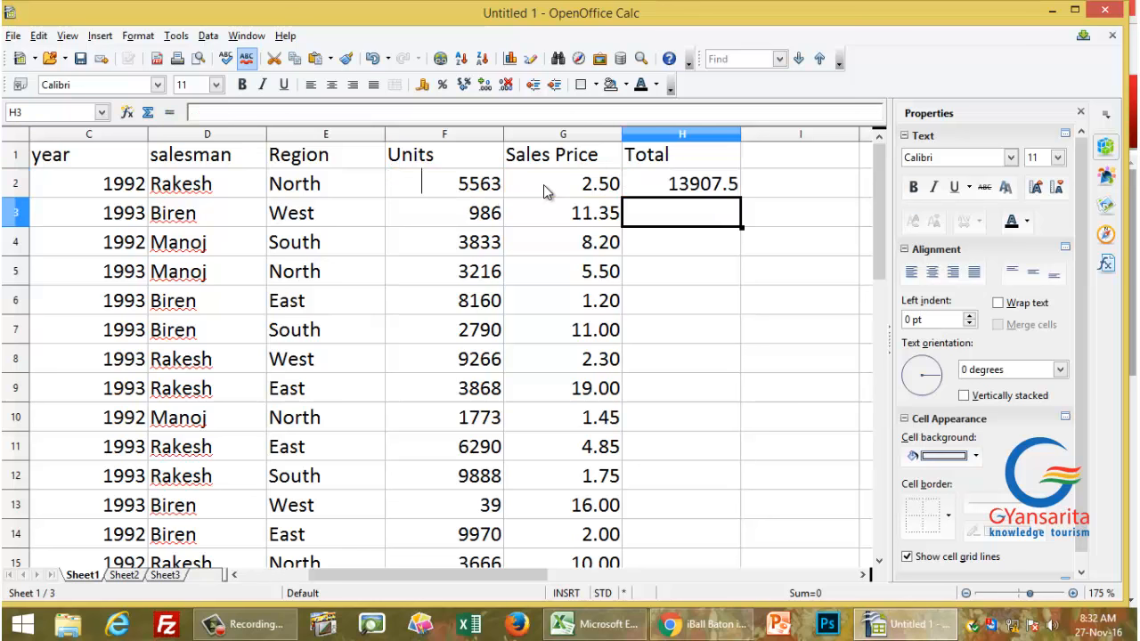
key("Up")
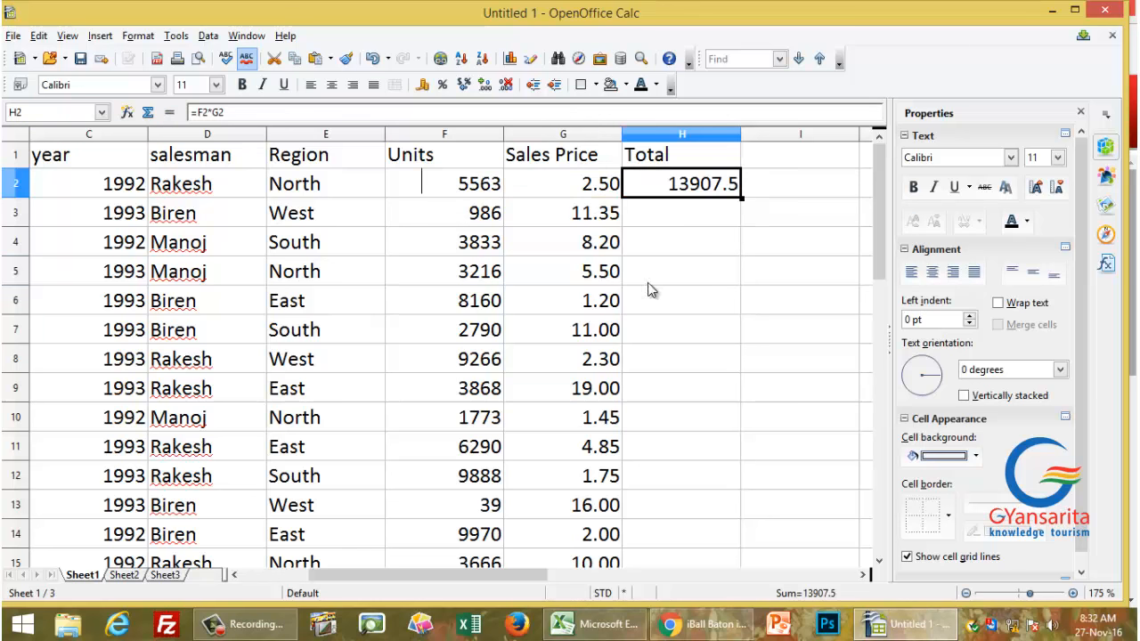
Step: Fill the H2 Total formula down the column through row 30
left_click(612, 272)
left_click(669, 156)
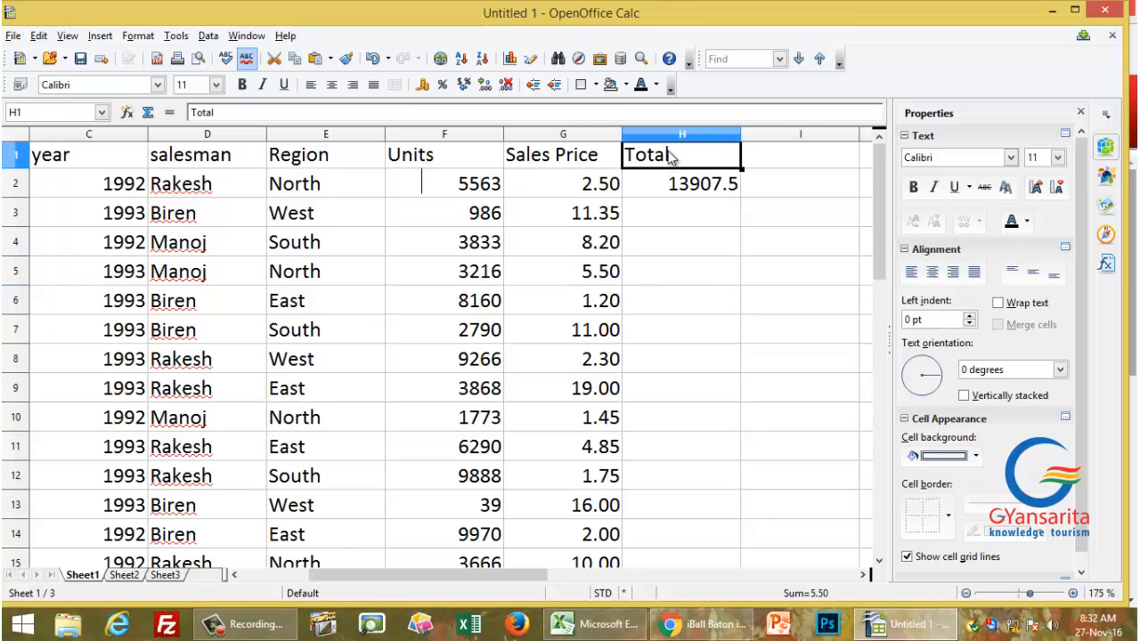
left_click(712, 194)
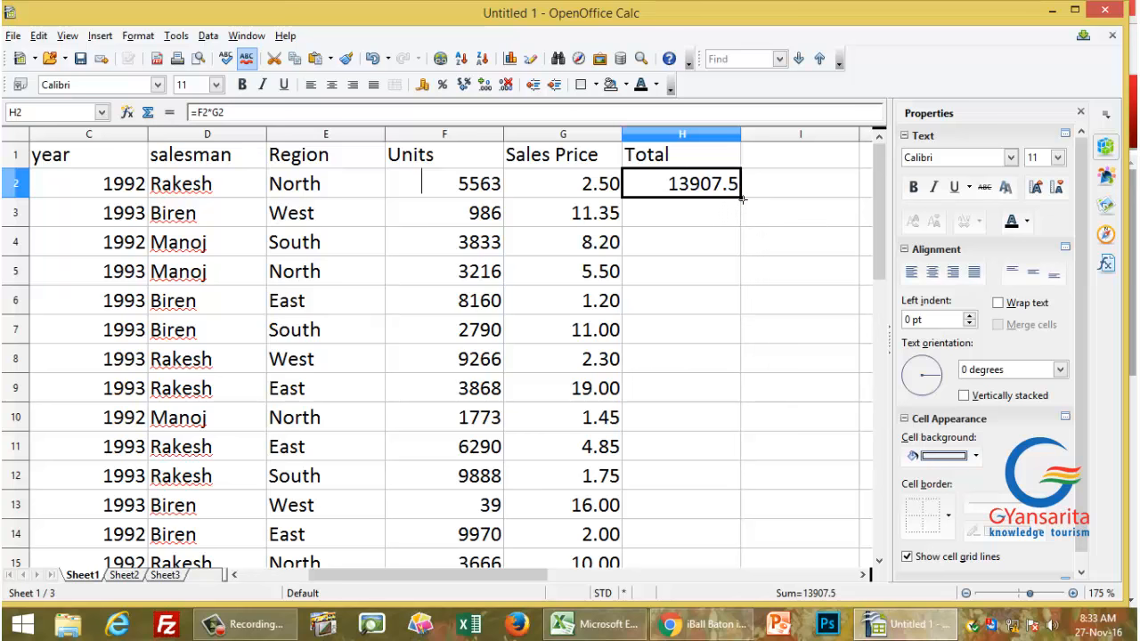
double_click(739, 199)
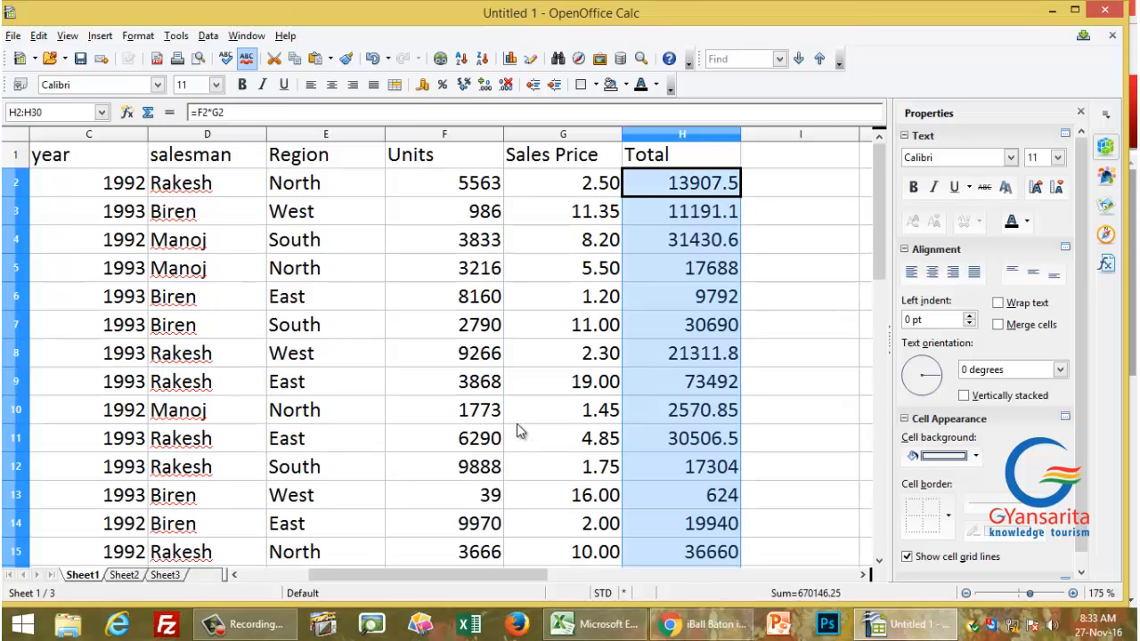
left_click(455, 393)
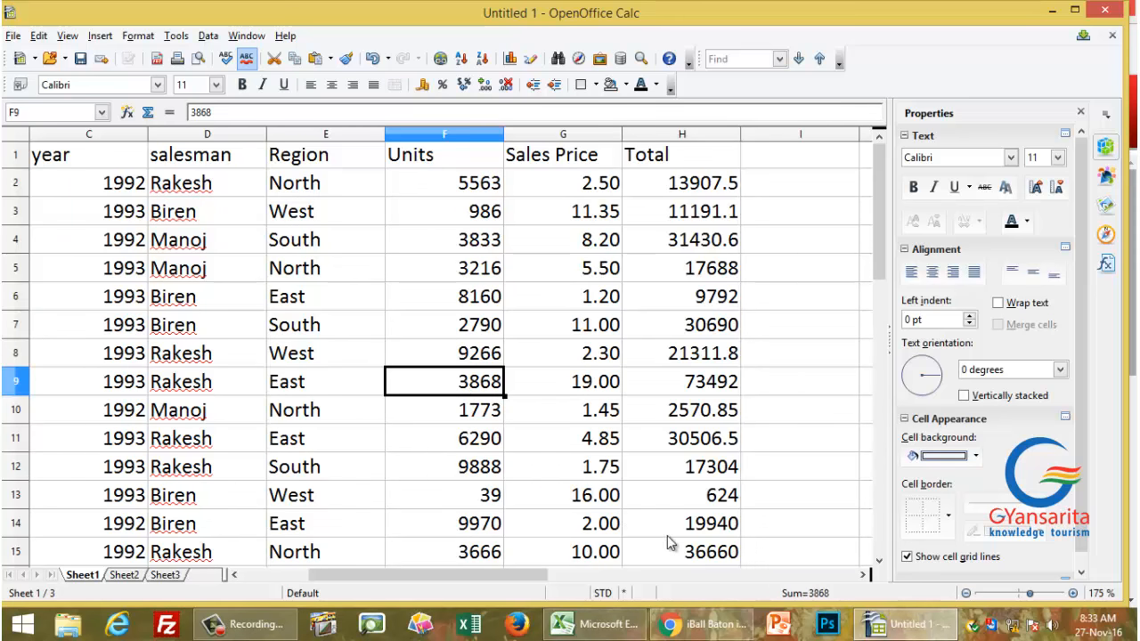
left_click_drag(517, 580, 415, 572)
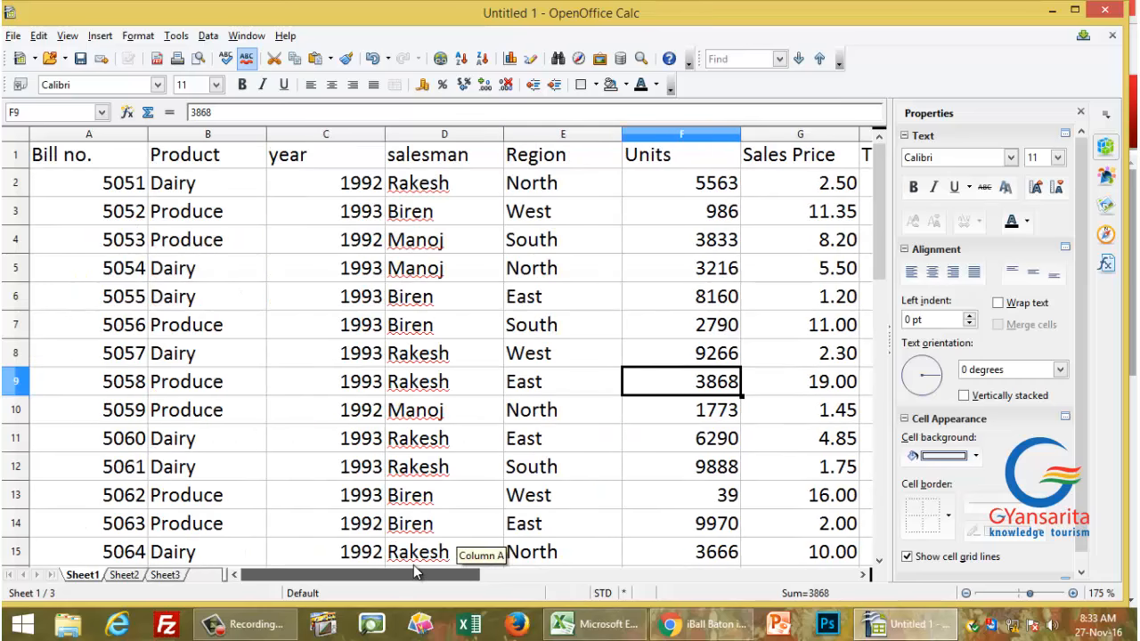
left_click(864, 575)
left_click(864, 576)
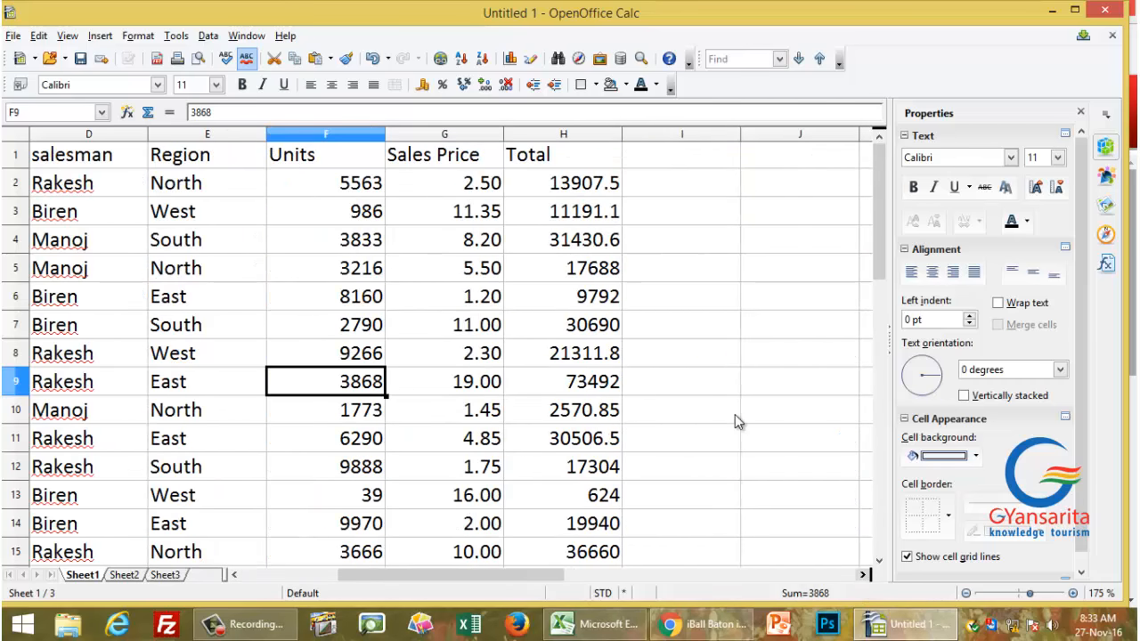
left_click(759, 363)
type("ctrl")
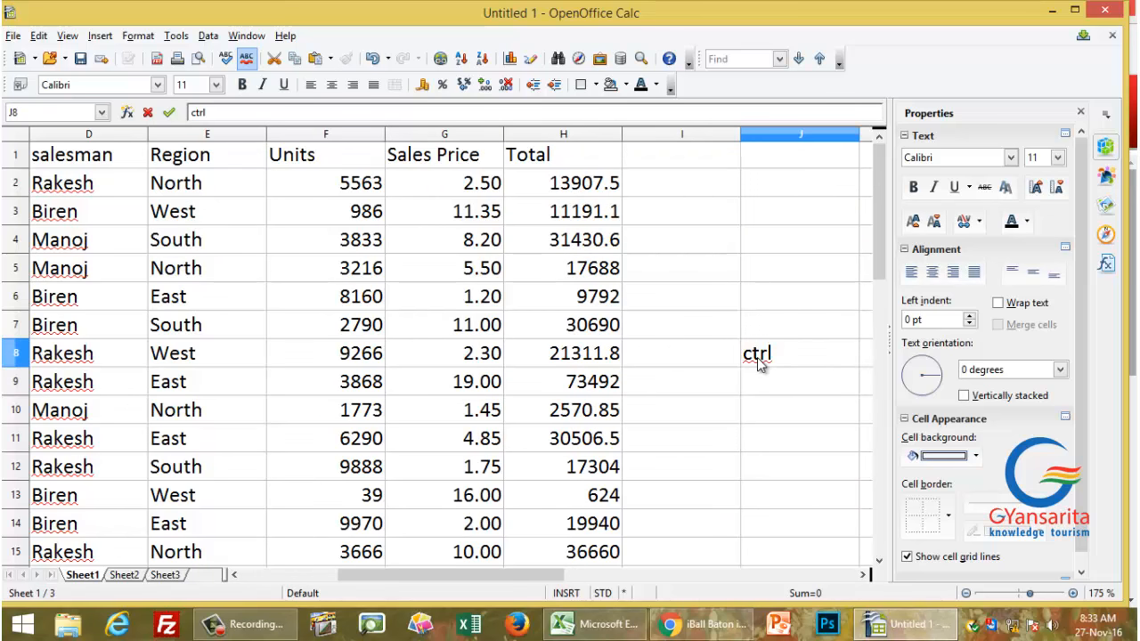
type(" + ")
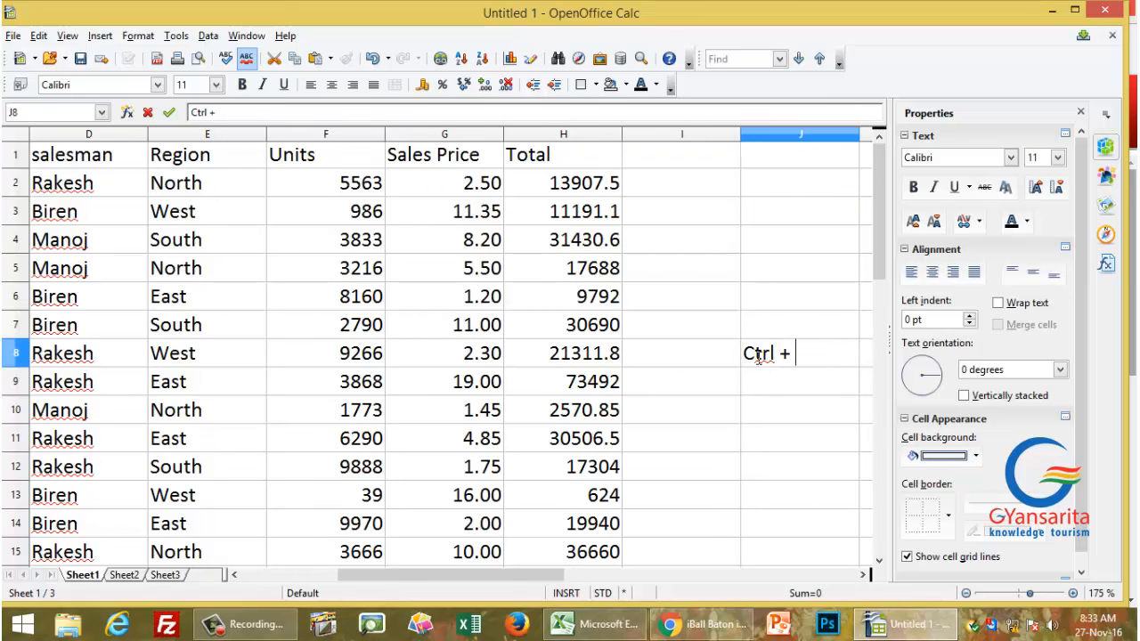
type("~")
key("BackSpace")
key("BackSpace")
key("BackSpace")
key("BackSpace")
key("BackSpace")
key("BackSpace")
key("BackSpace")
key("BackSpace")
key("Return")
left_click(758, 358)
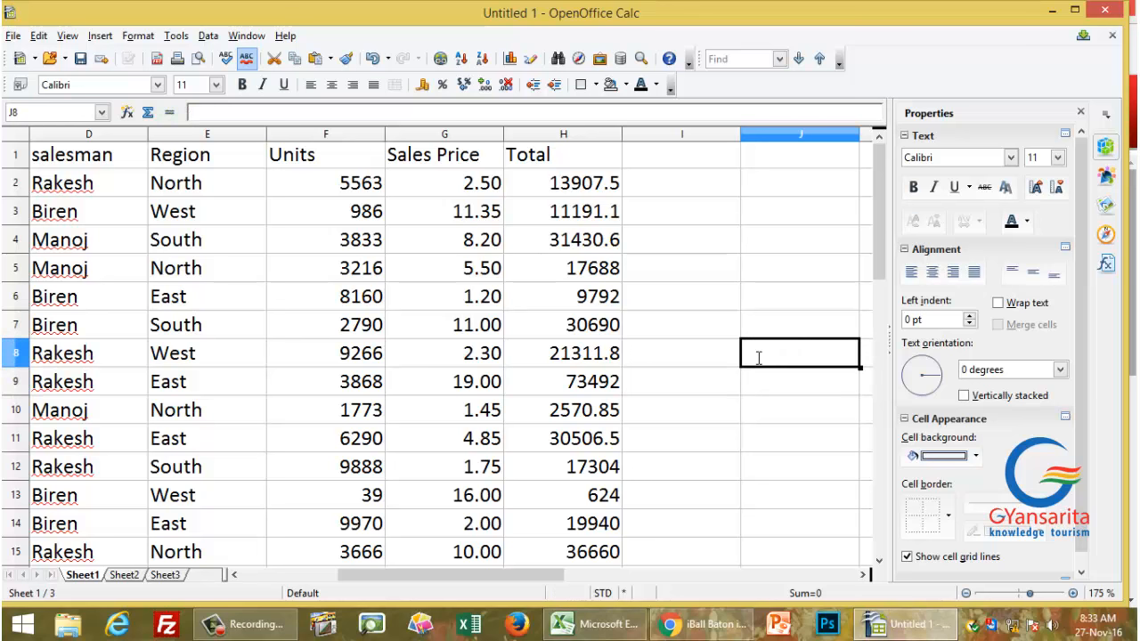
key("ctrl+grave")
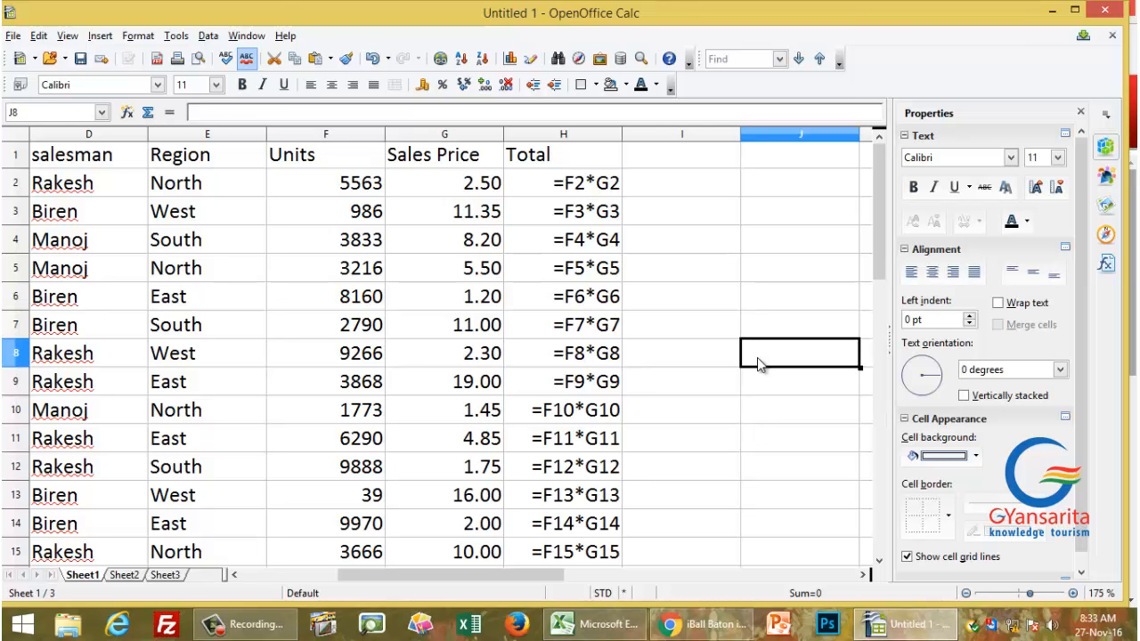
key("ctrl+grave")
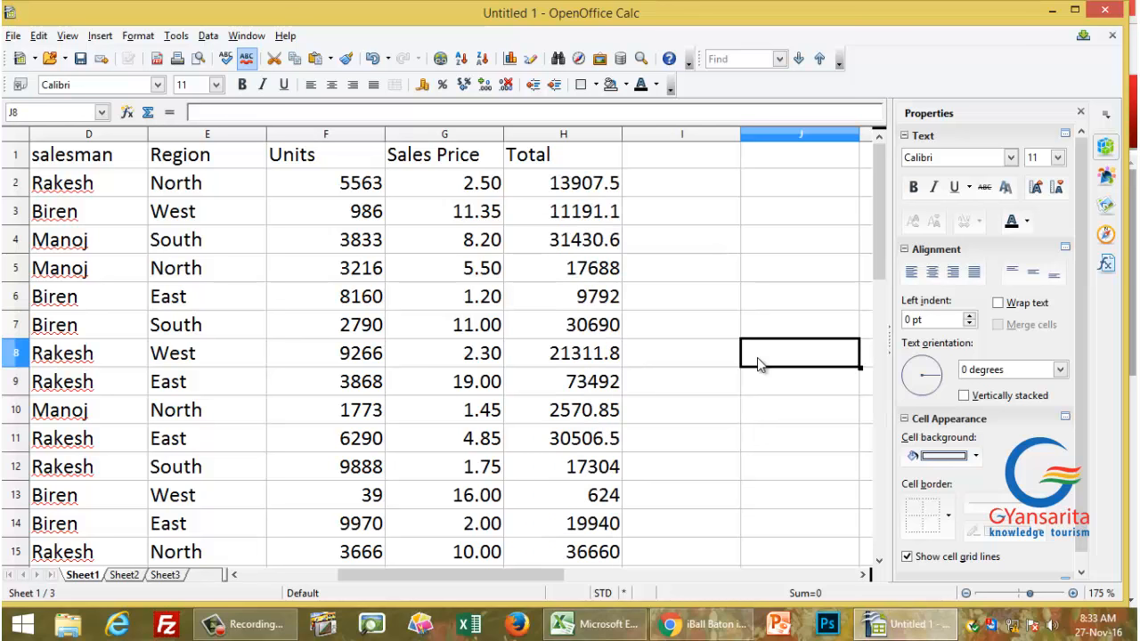
key("Left")
key("Left")
key("Left")
key("Left")
key("Left")
key("Left")
key("Left")
key("Left")
key("Left")
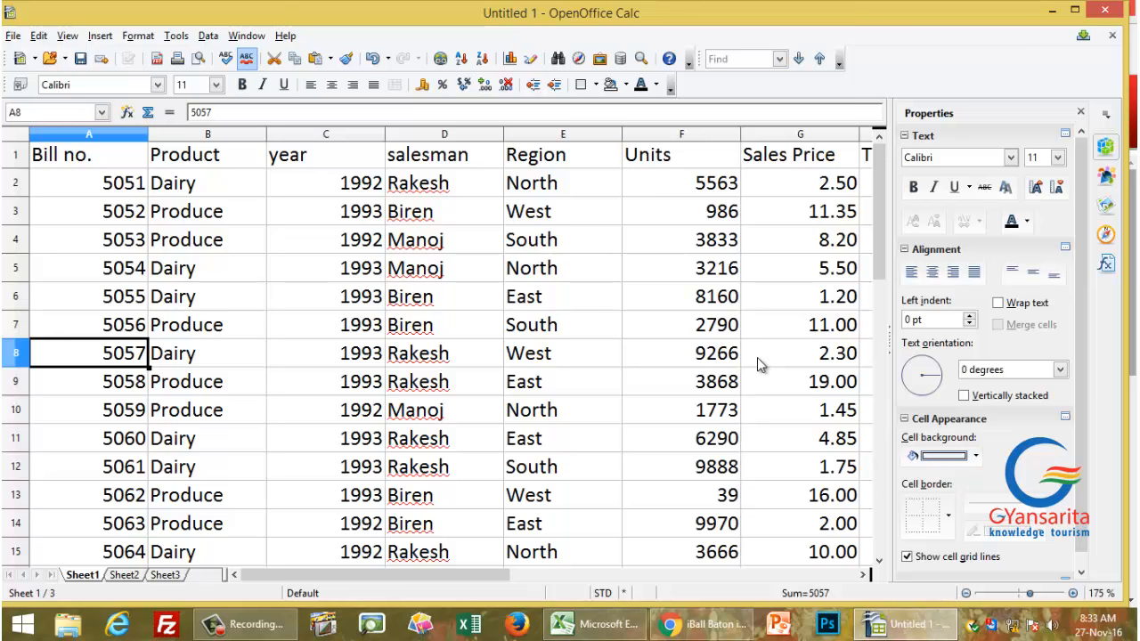
key("Down")
key("Down")
key("Down")
key("Down")
key("Down")
key("Down")
key("Down")
key("Down")
key("Down")
key("Down")
key("Down")
key("Down")
key("Down")
key("Down")
key("Down")
key("Down")
key("Down")
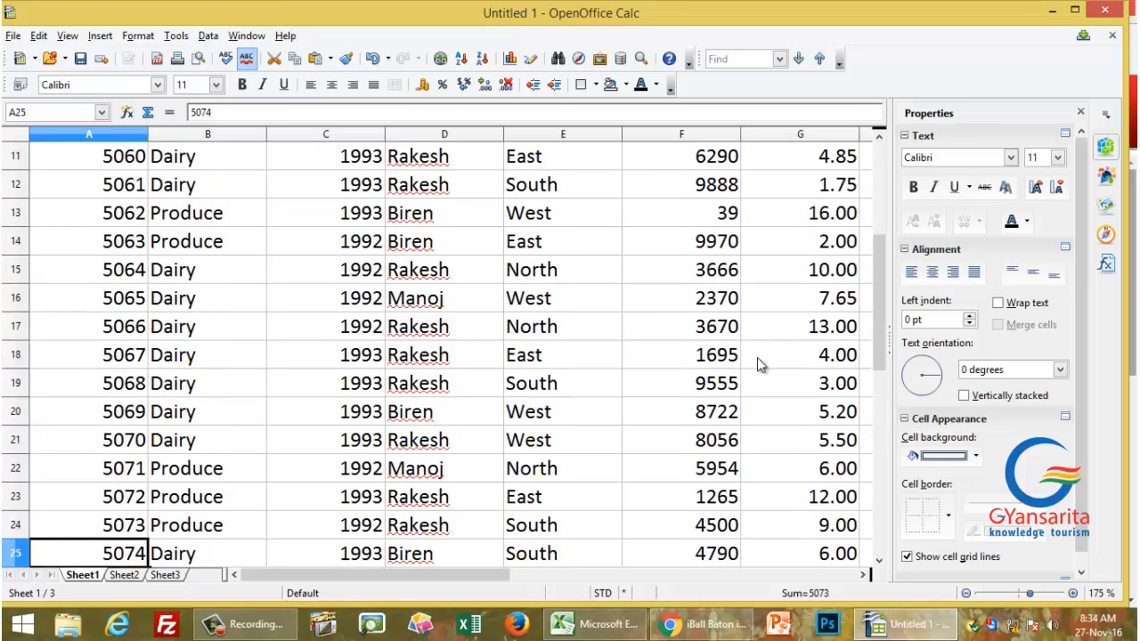
key("Down")
key("Down")
key("Down")
key("Down")
key("Down")
key("Down")
key("Down")
key("Down")
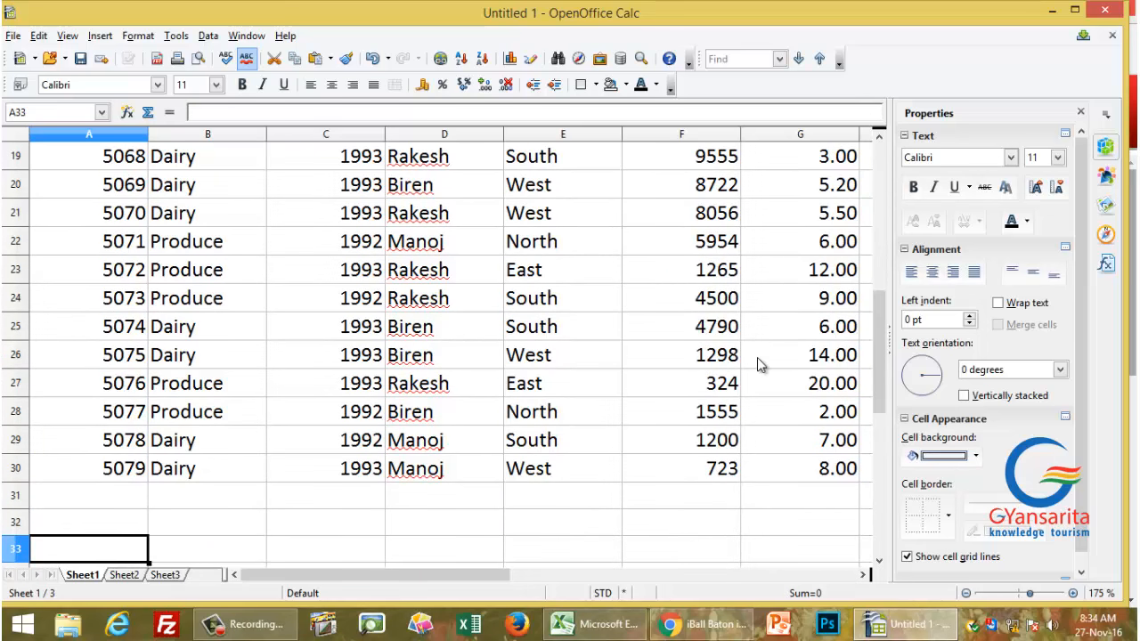
key("Right")
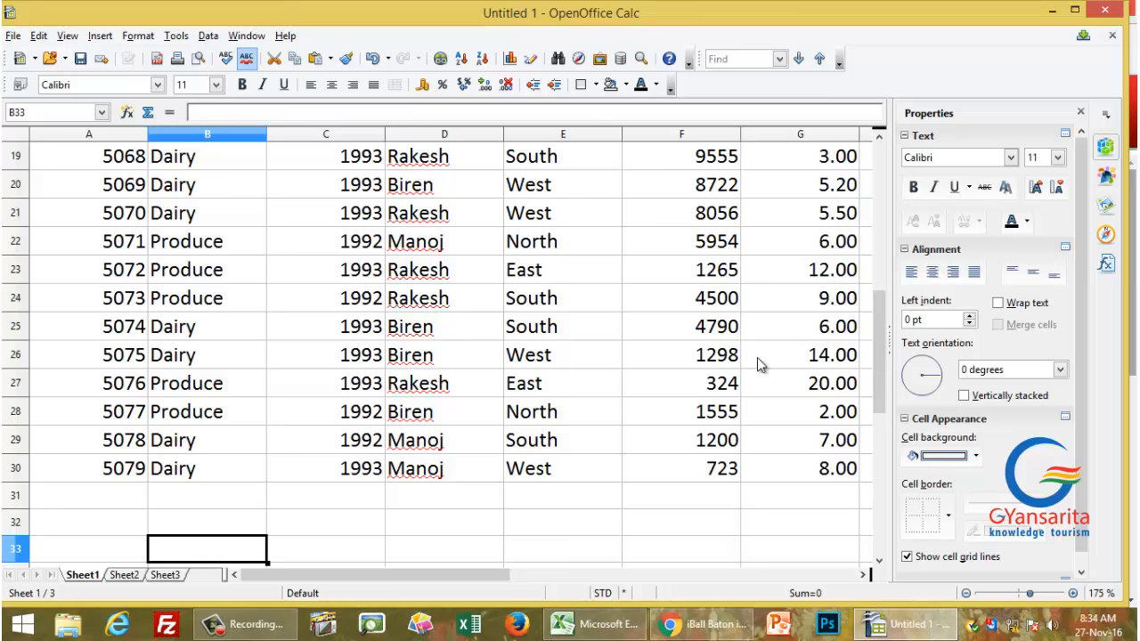
key("ctrl+End")
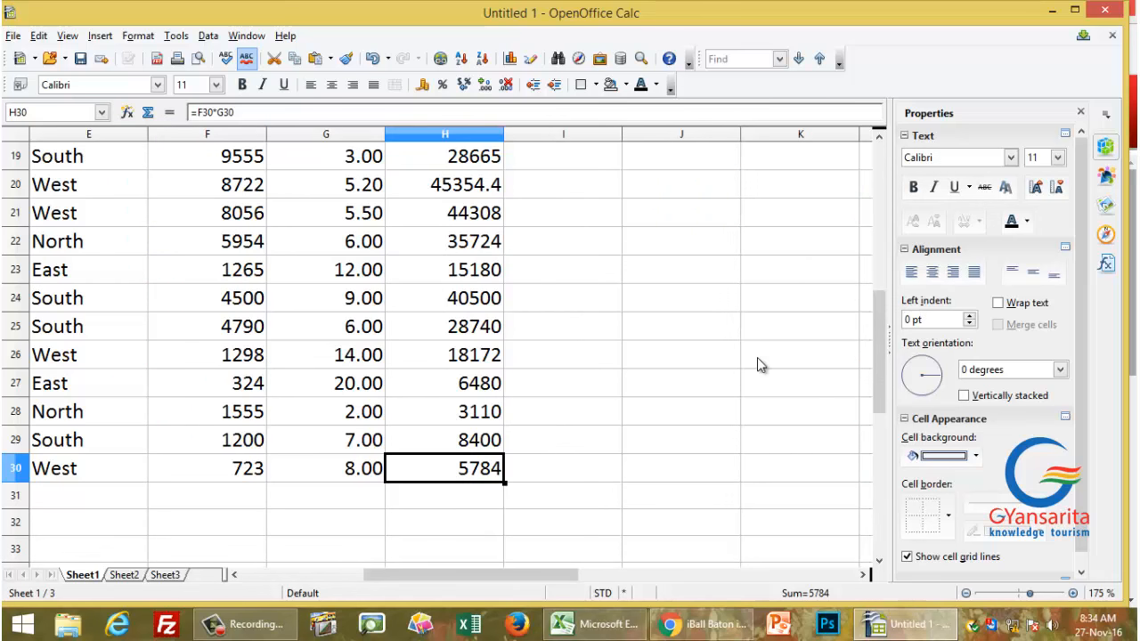
key("ctrl+Down")
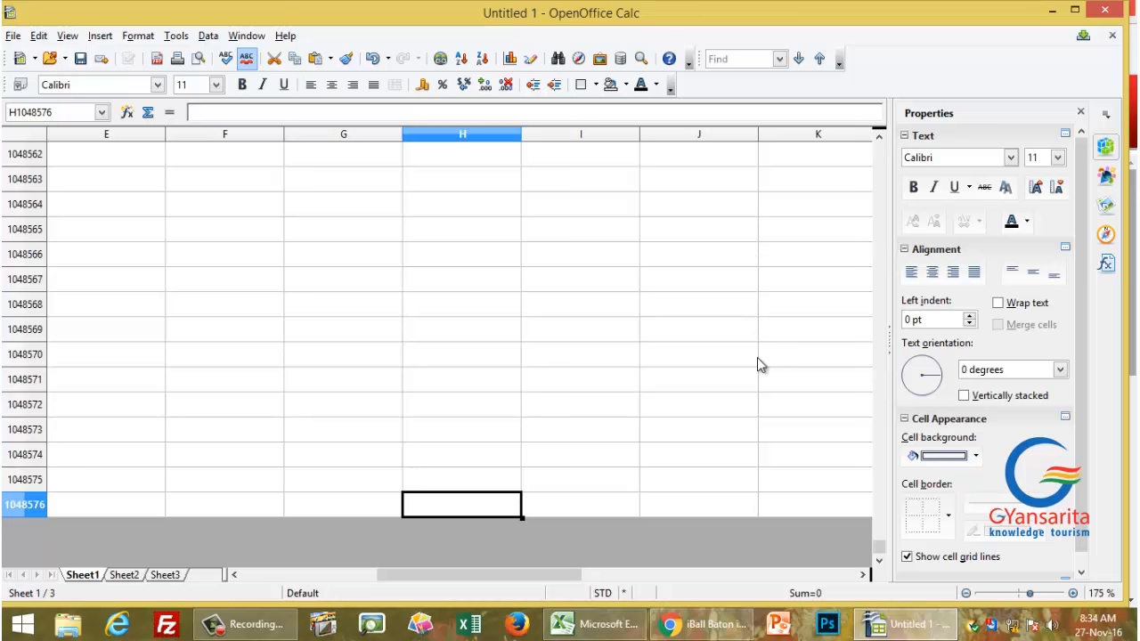
key("ctrl+Home")
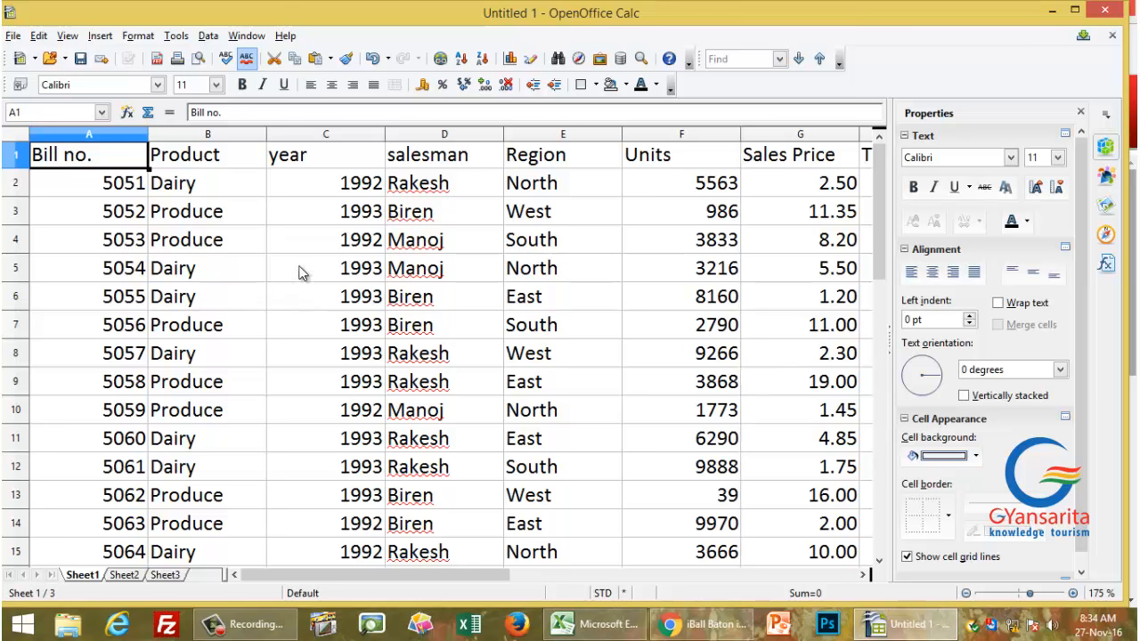
left_click(414, 271)
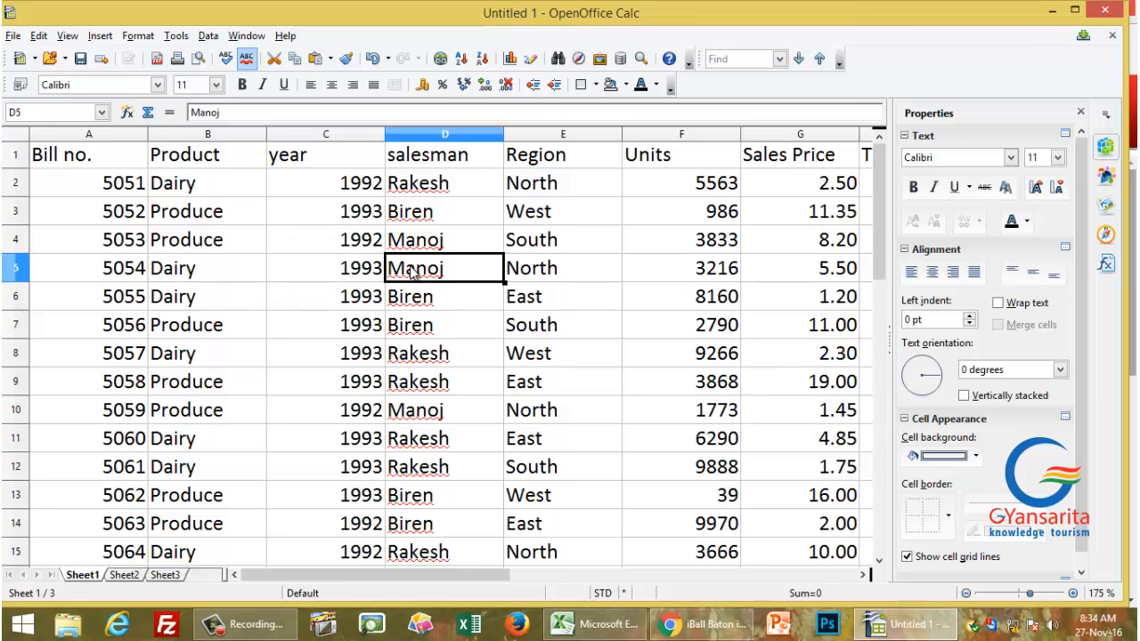
left_click(417, 160)
left_click(280, 162)
left_click(173, 160)
left_click(64, 165)
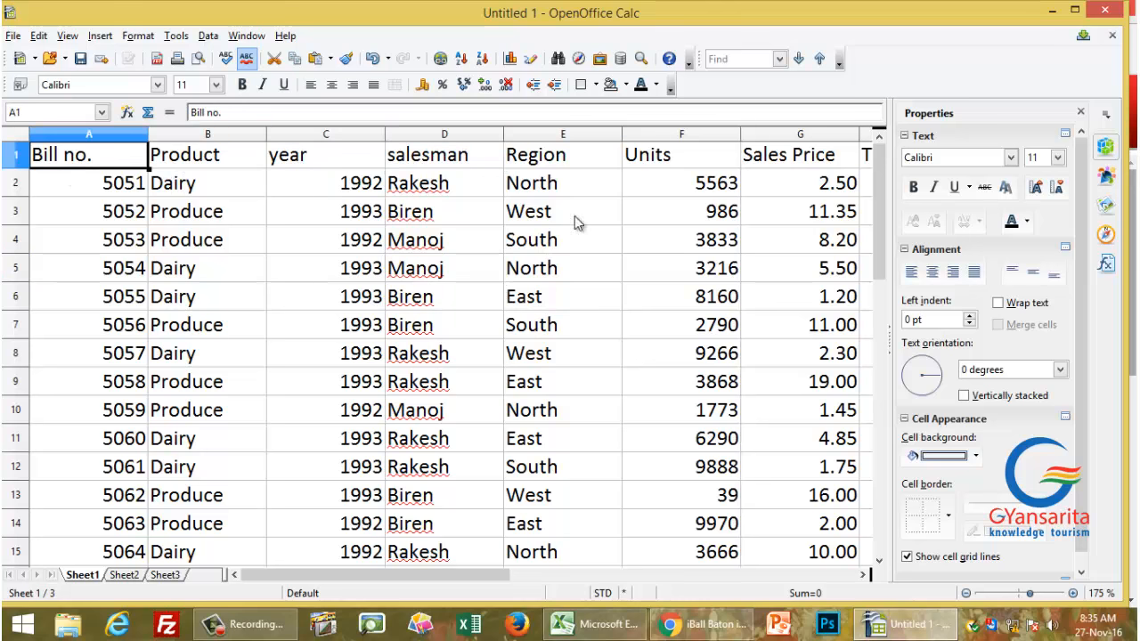
left_click(561, 163)
left_click(658, 165)
left_click(766, 166)
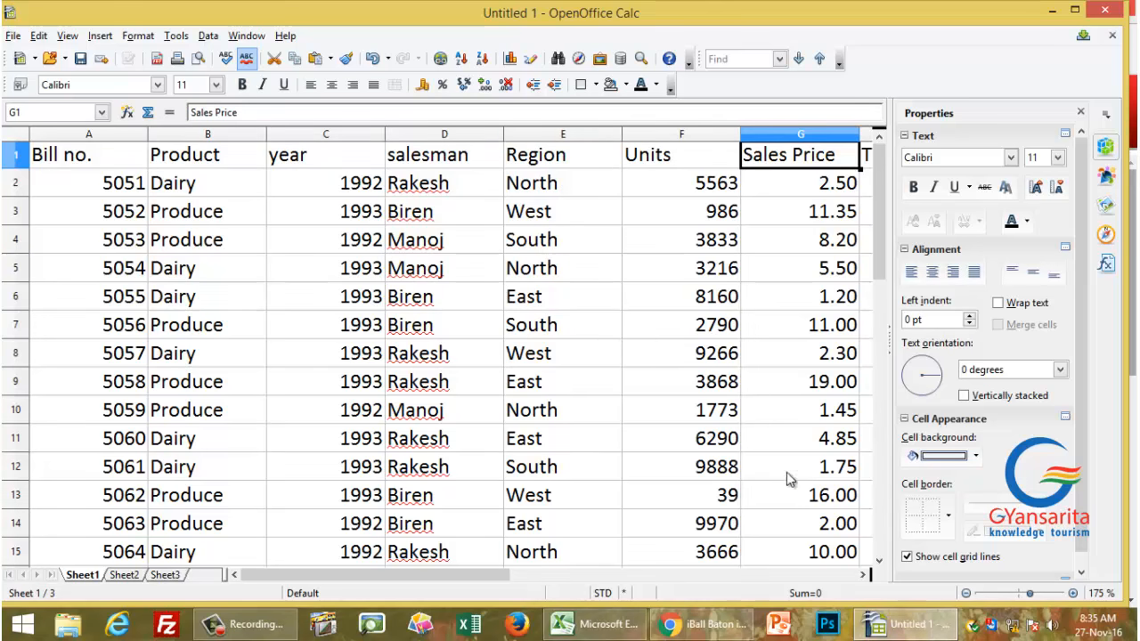
Step: Sort the sales records by salesman in ascending order
left_click(436, 226)
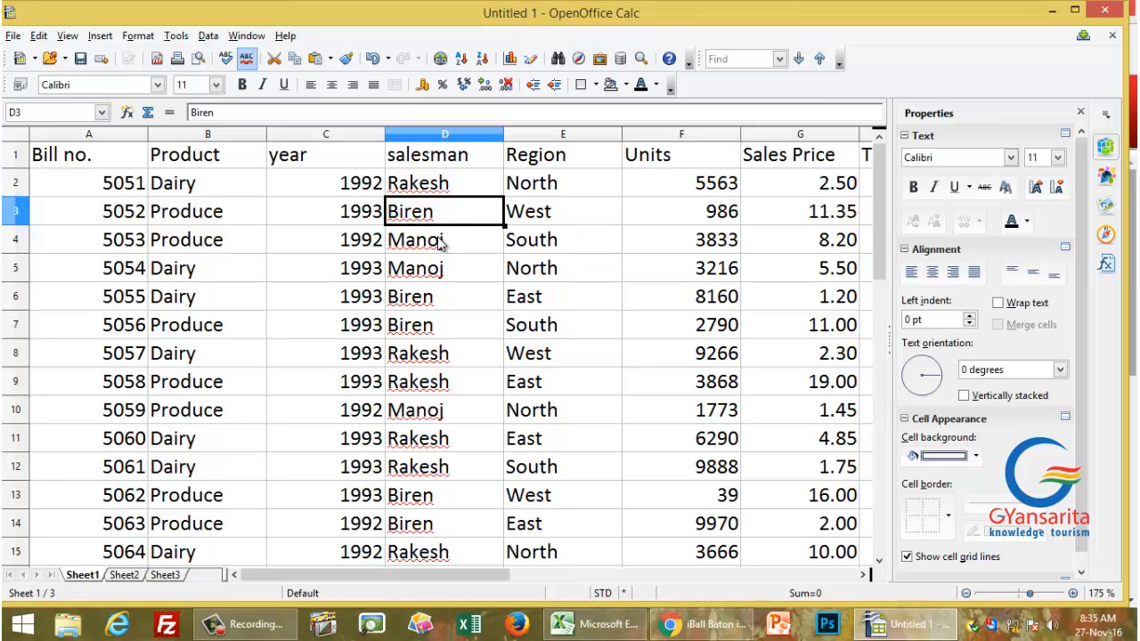
left_click(458, 300)
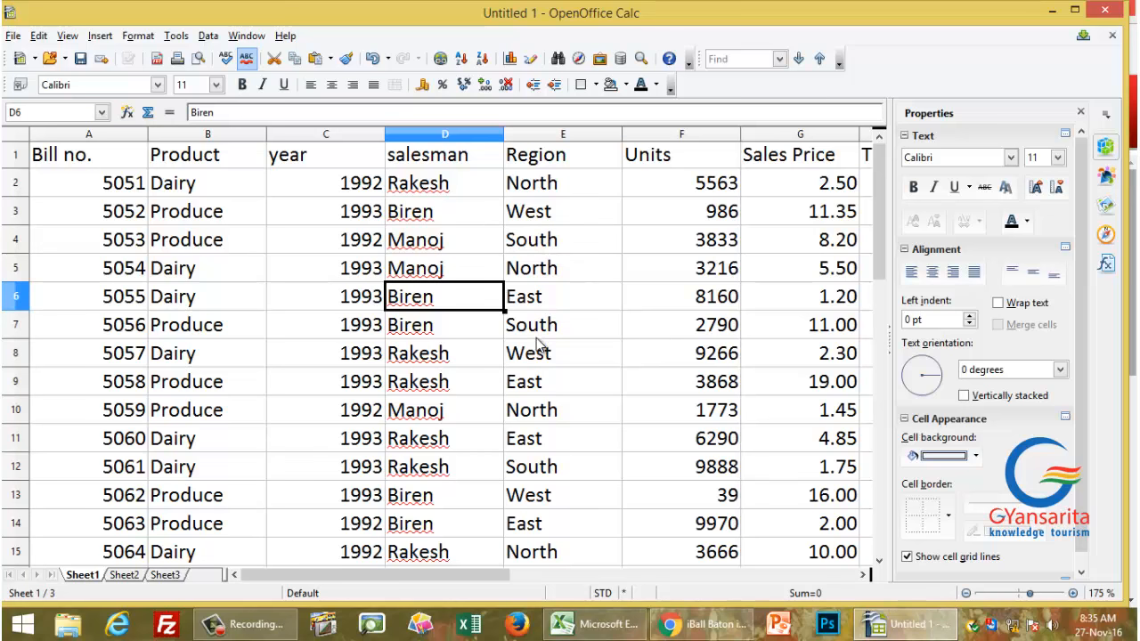
left_click(462, 59)
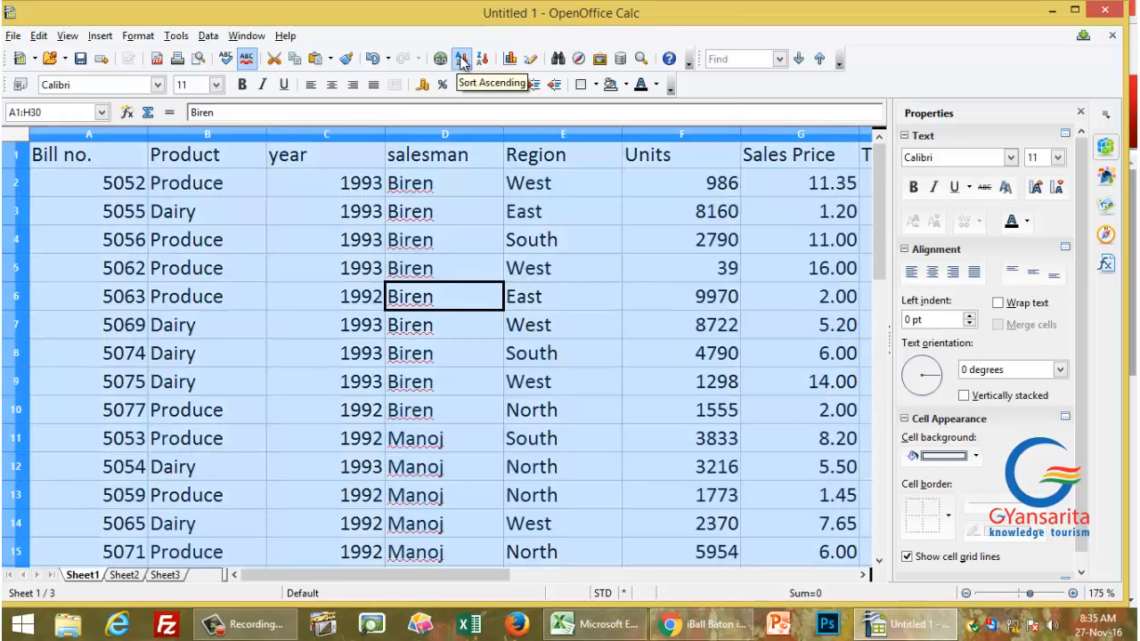
left_click(464, 272)
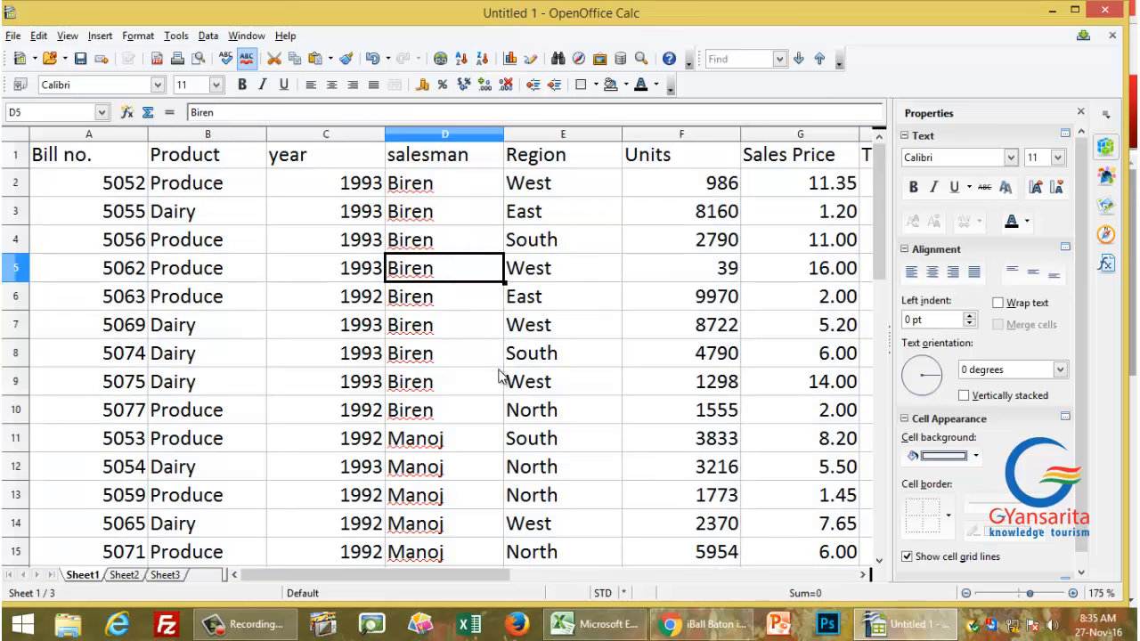
scroll(489, 377, "down", 5)
scroll(488, 379, "up", 5)
Step: Sort the records by Units, smallest first
left_click(697, 187)
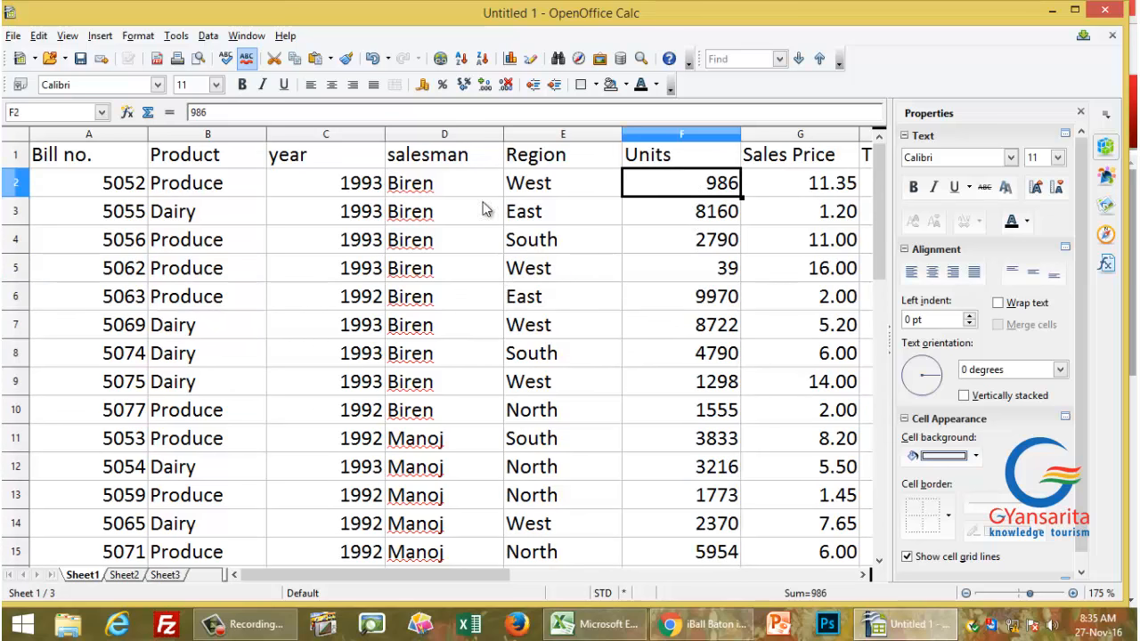
left_click(461, 58)
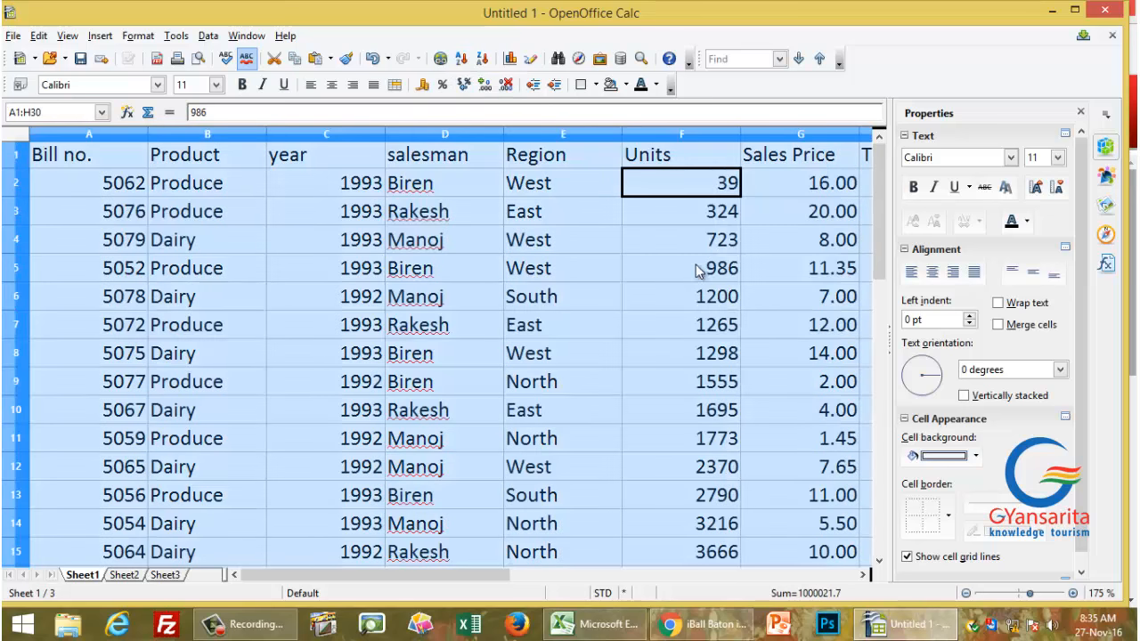
left_click(827, 185)
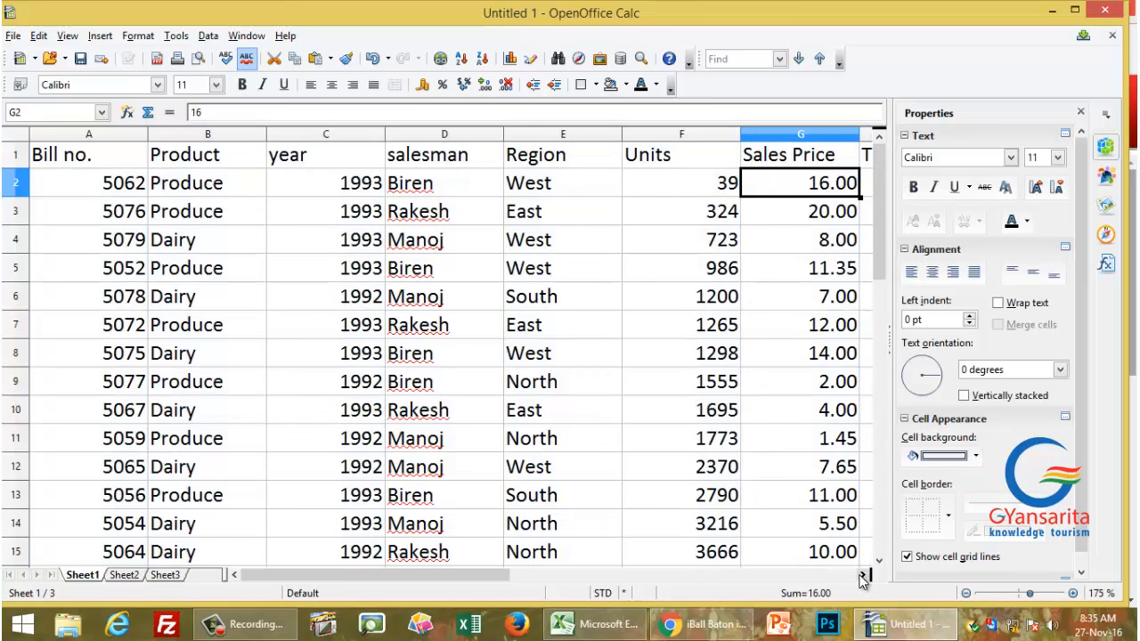
Step: Sort the records by Total in descending order, putting 73492 at the top
left_click(860, 575)
left_click(797, 182)
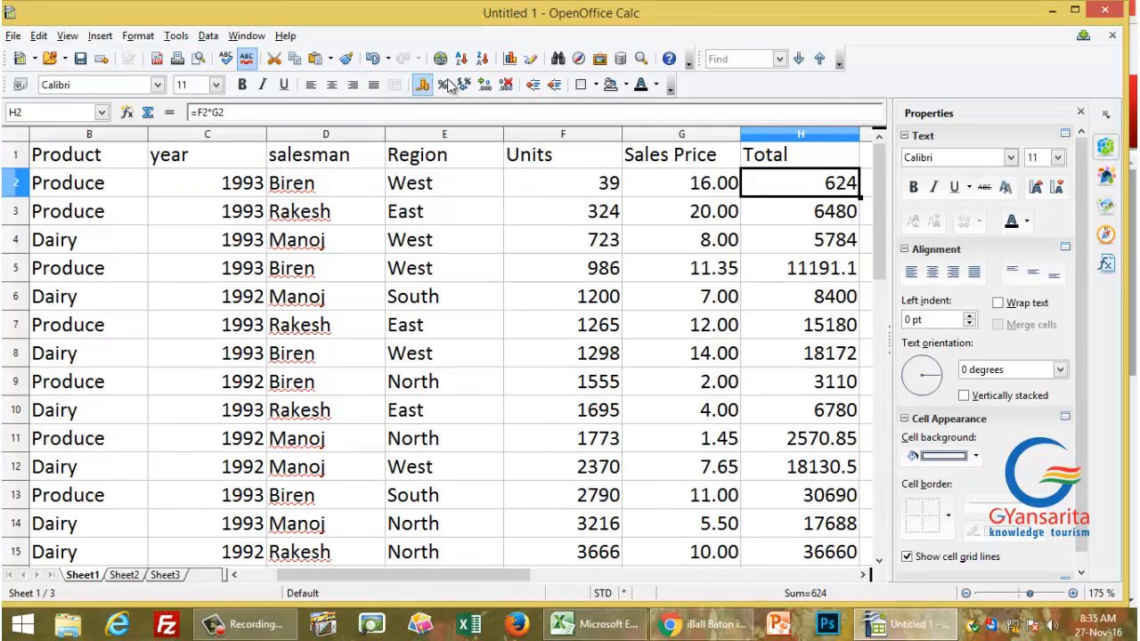
left_click(482, 59)
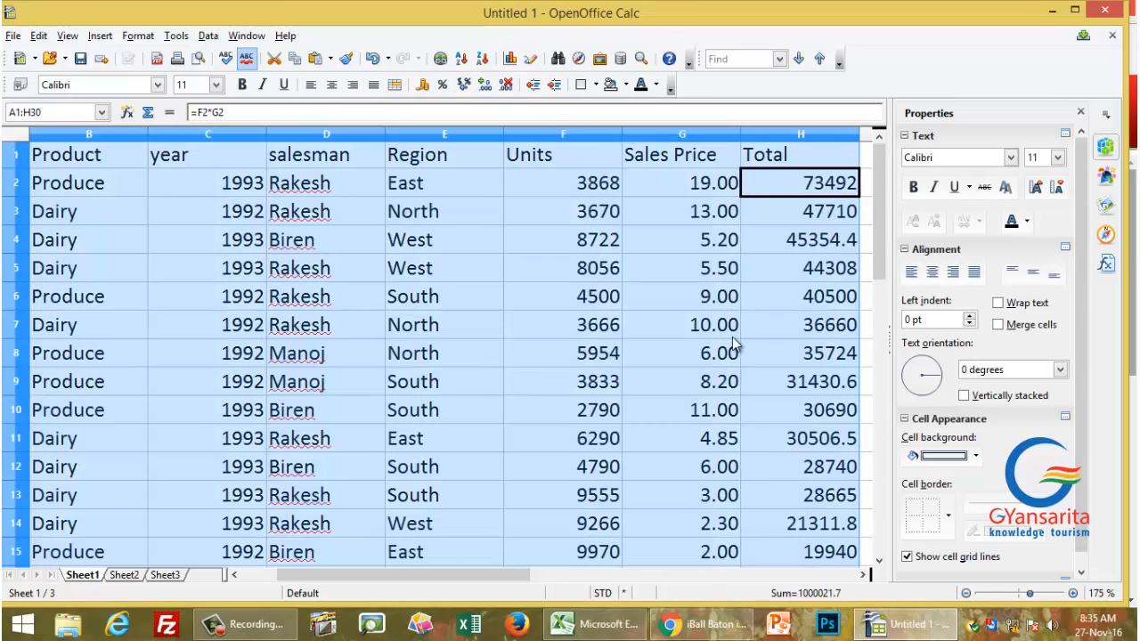
left_click(815, 187)
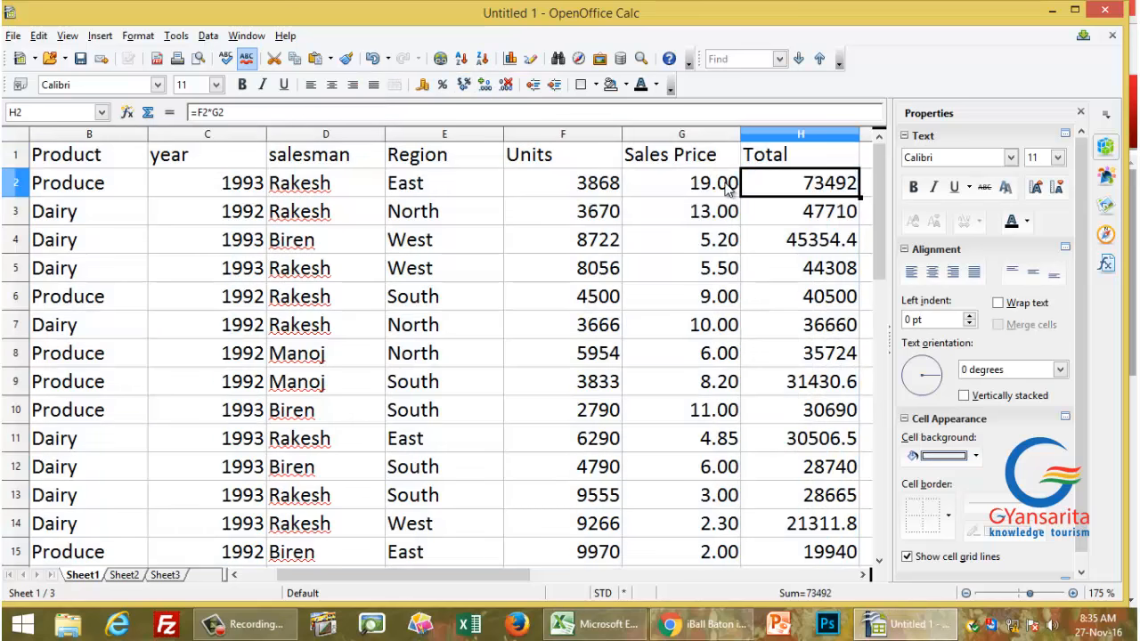
left_click(725, 182)
left_click(597, 196)
left_click(436, 199)
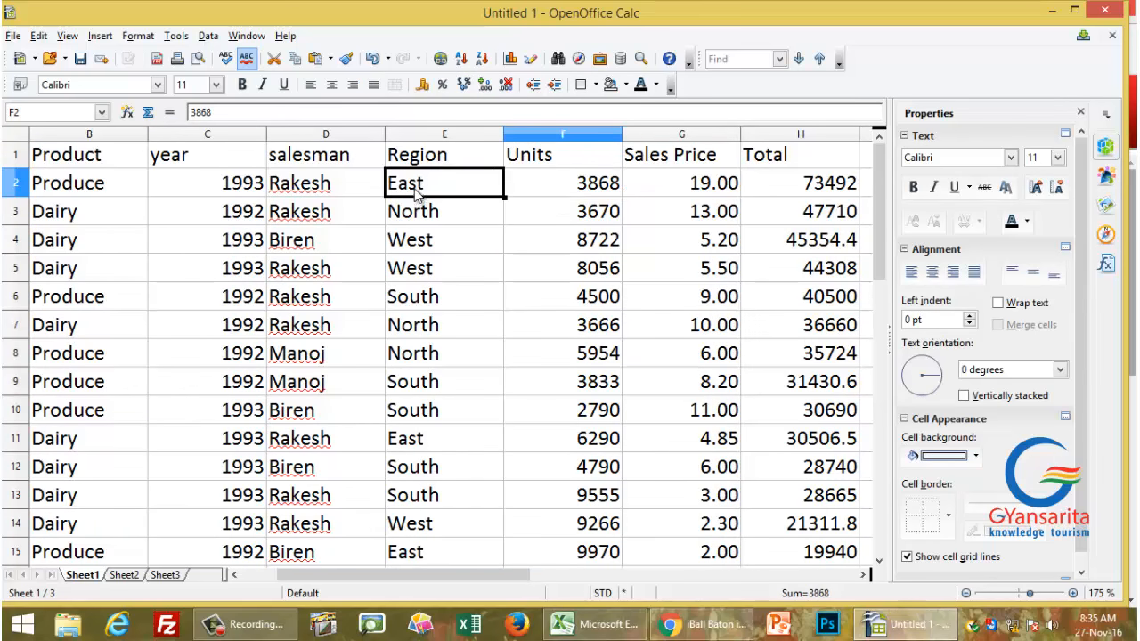
left_click(338, 198)
left_click(242, 198)
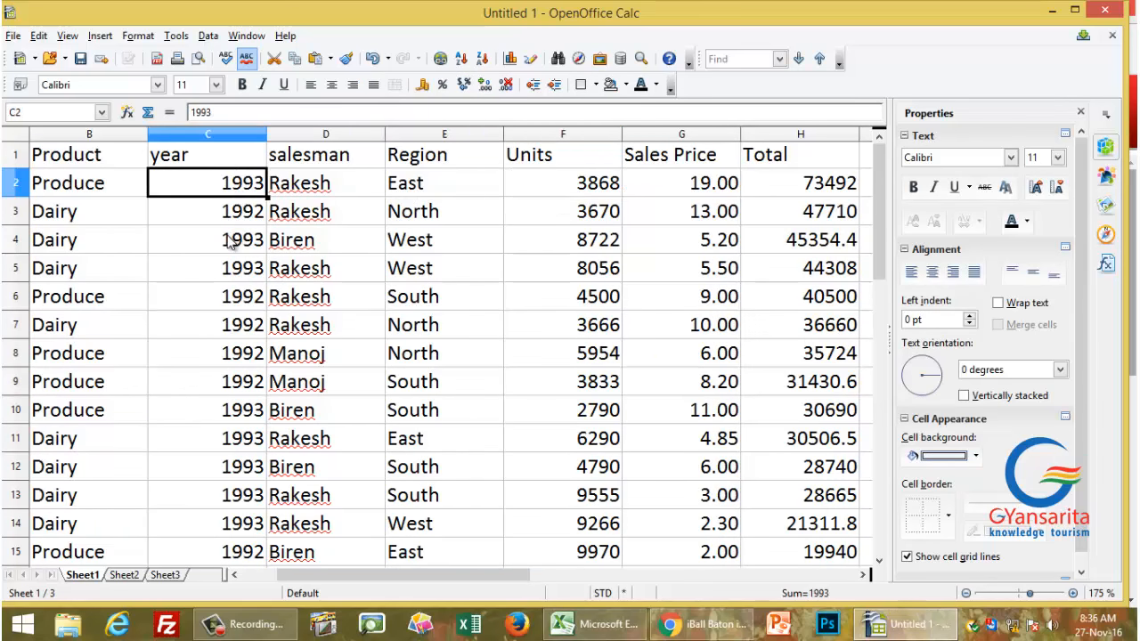
Step: Sort only the year column ascending with Current selection, then undo that sort
key("Left")
key("Left")
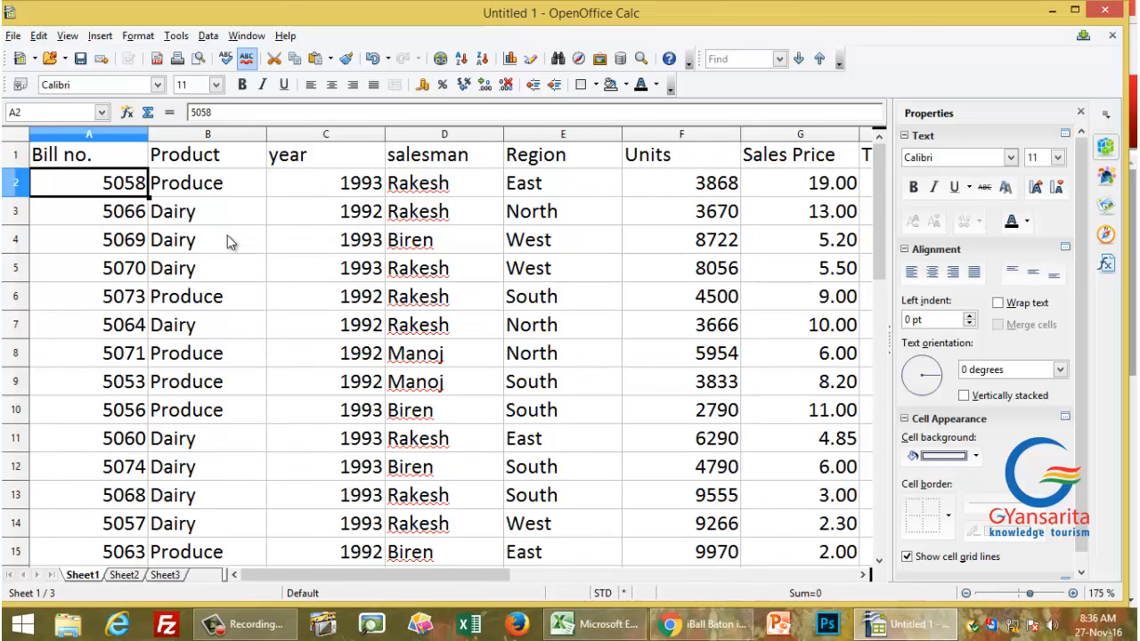
left_click(349, 276)
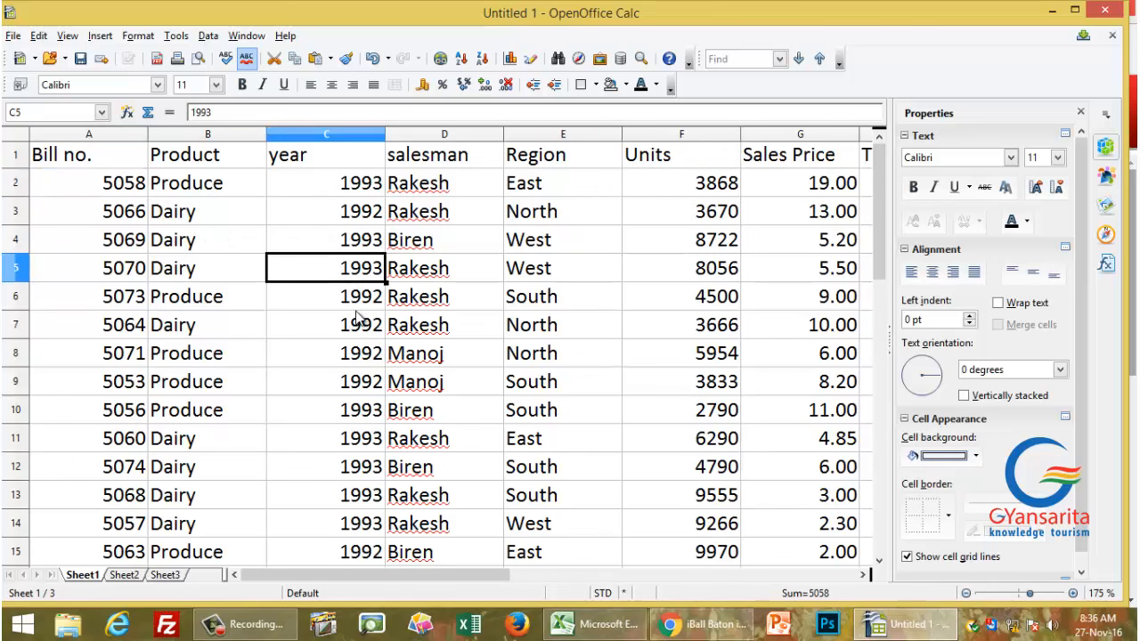
left_click(308, 157)
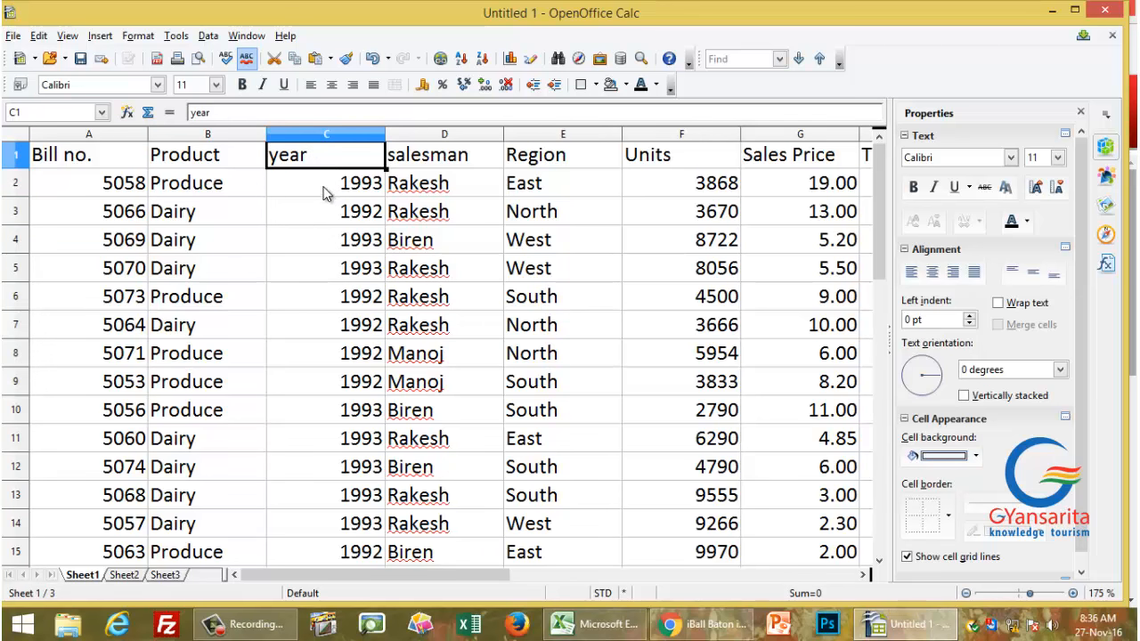
left_click(326, 178)
left_click(326, 162)
left_click(346, 138)
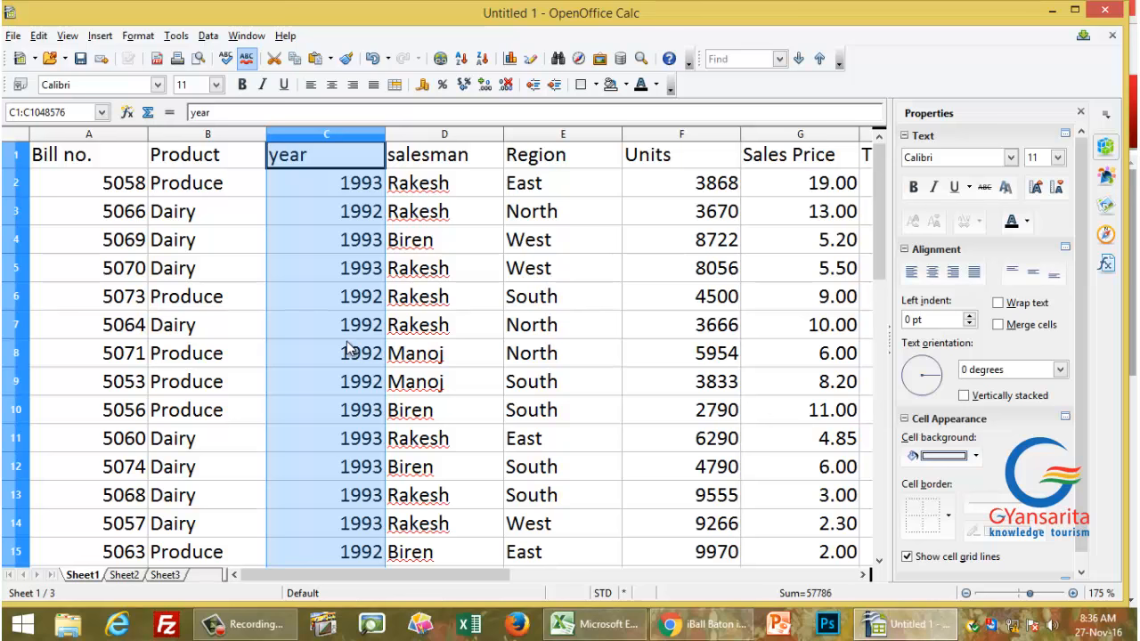
left_click(461, 59)
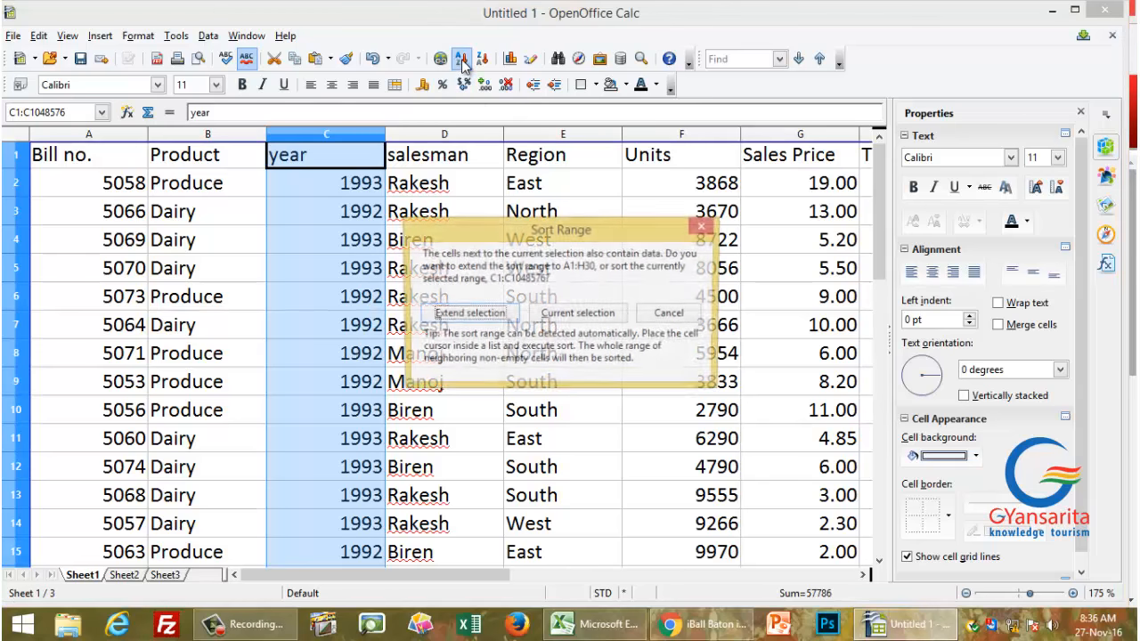
left_click(575, 320)
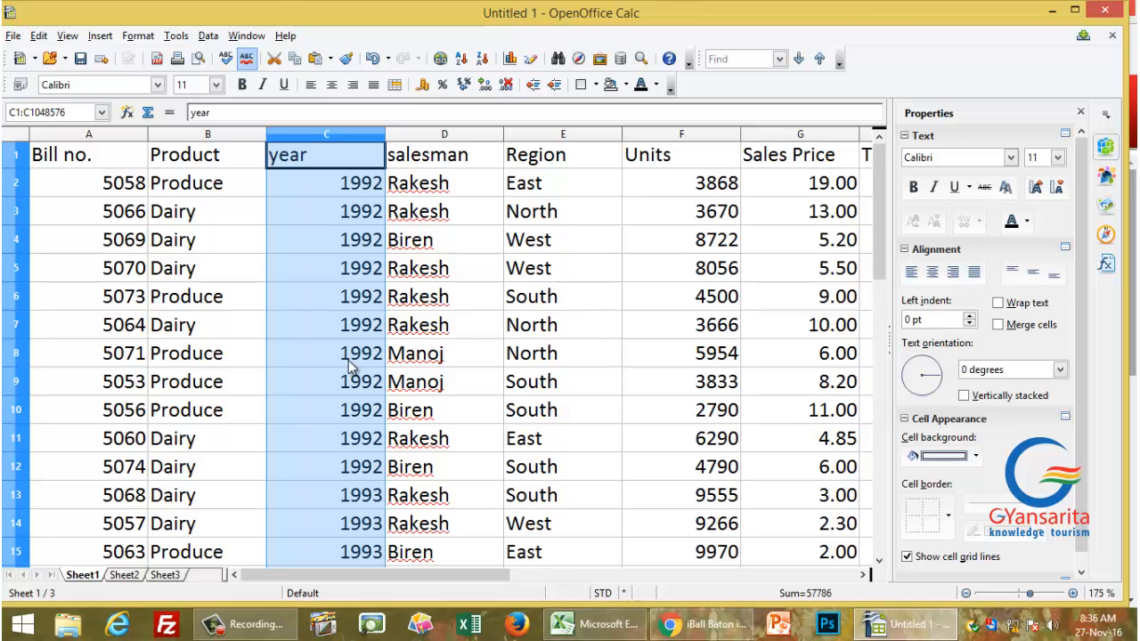
key("ctrl+z")
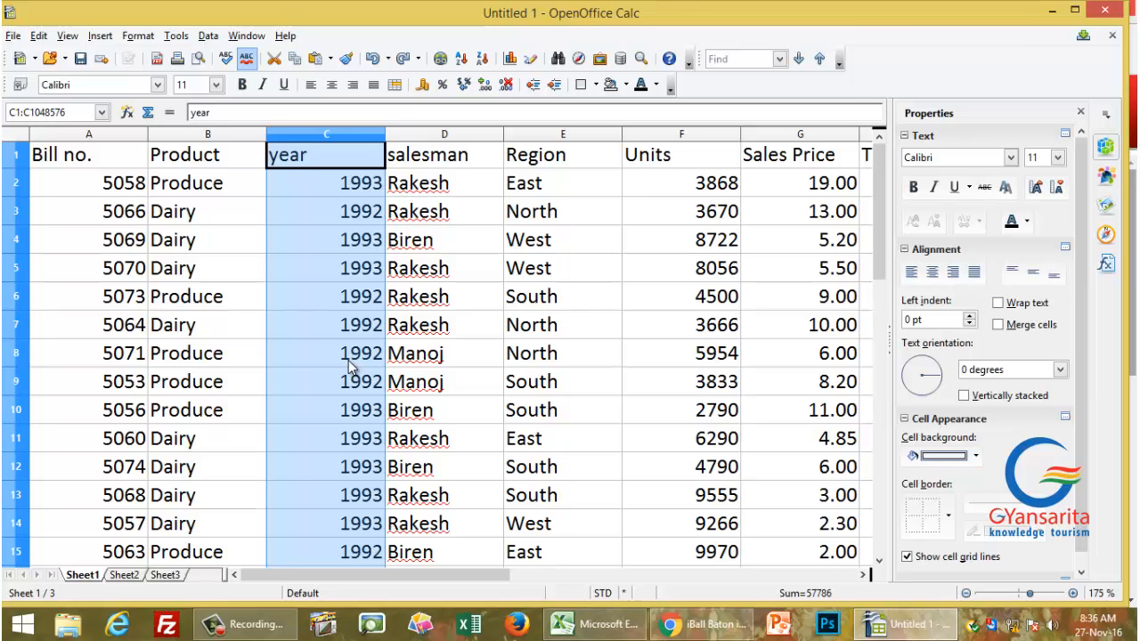
Step: Sort the whole table ascending by Bill no., starting from 5051 Dairy
left_click(300, 191)
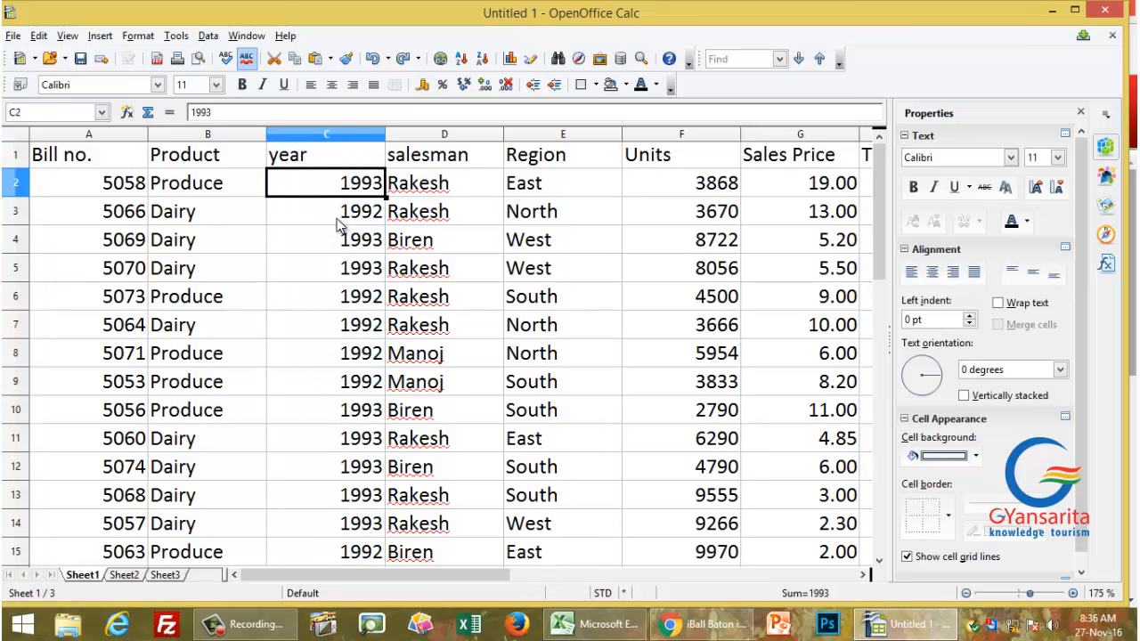
left_click(100, 162)
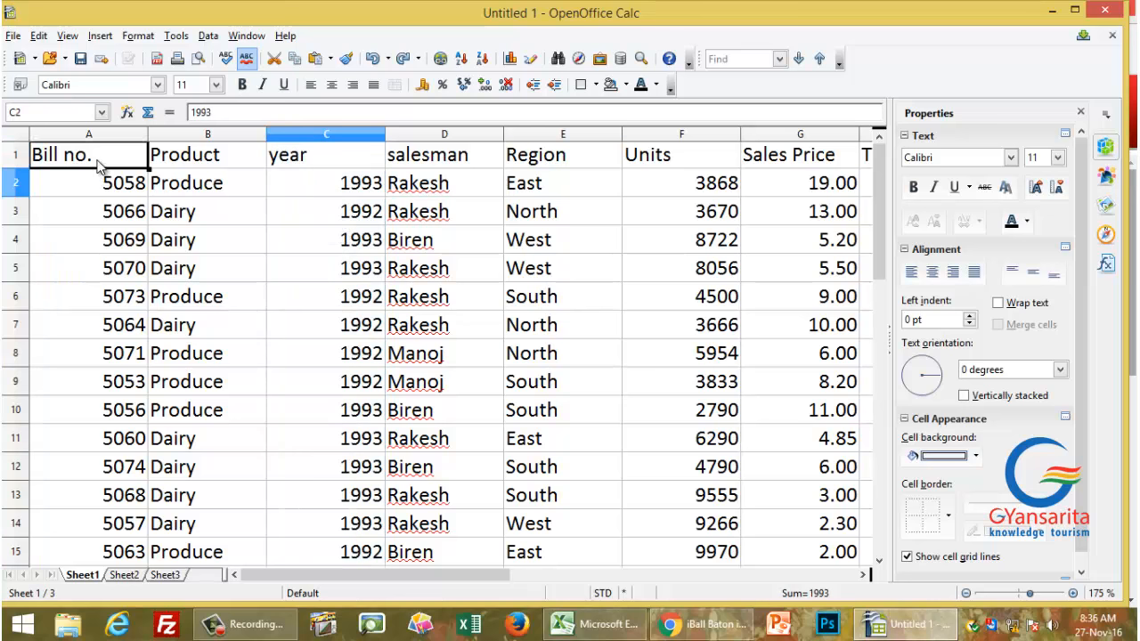
left_click(462, 59)
left_click(93, 184)
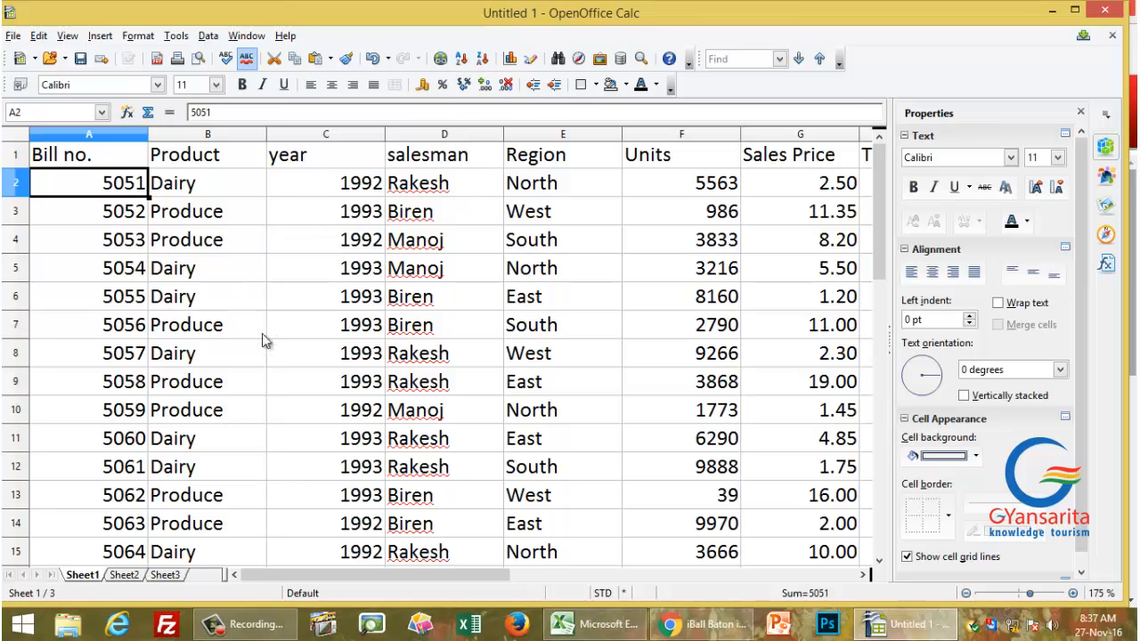
Step: Use Data > Sort to order the table by Product, then by year, both ascending
left_click(206, 37)
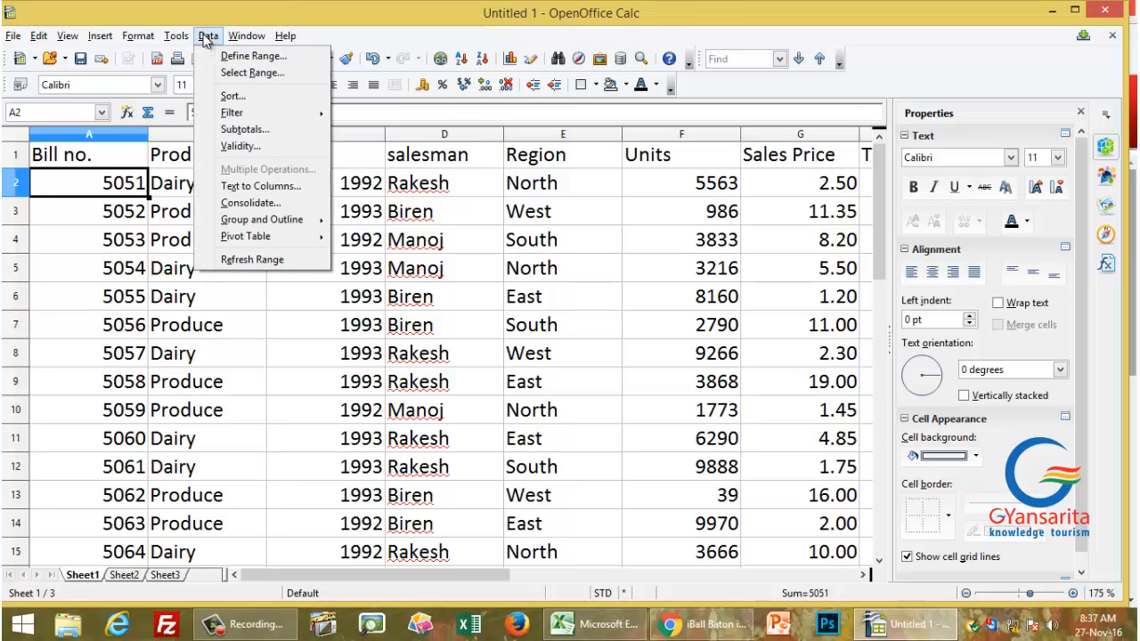
left_click(250, 95)
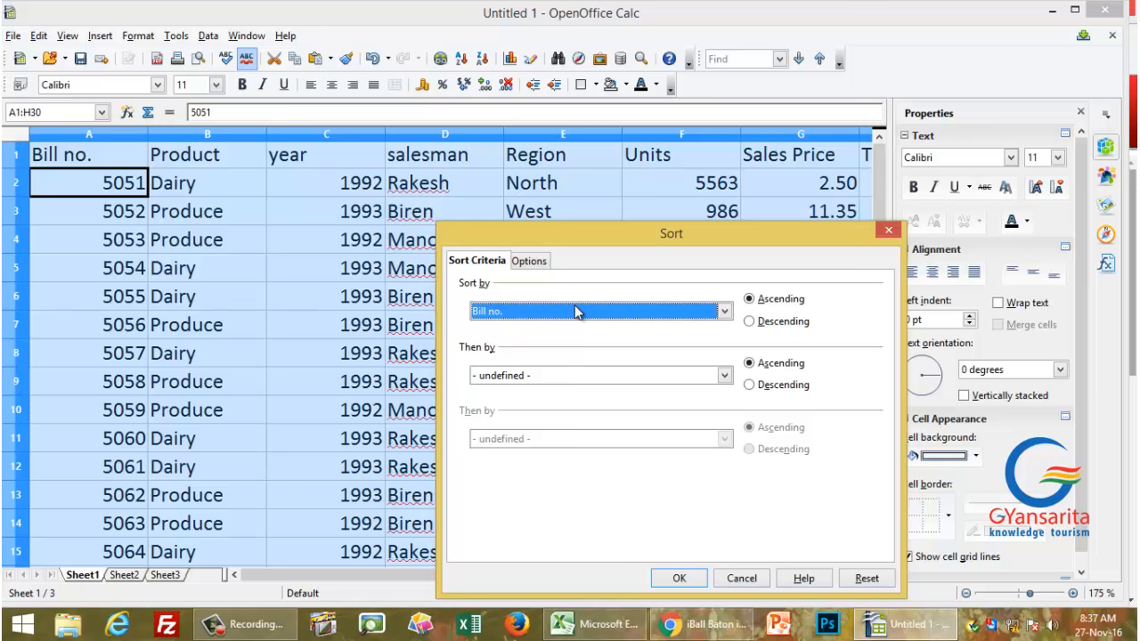
left_click(575, 312)
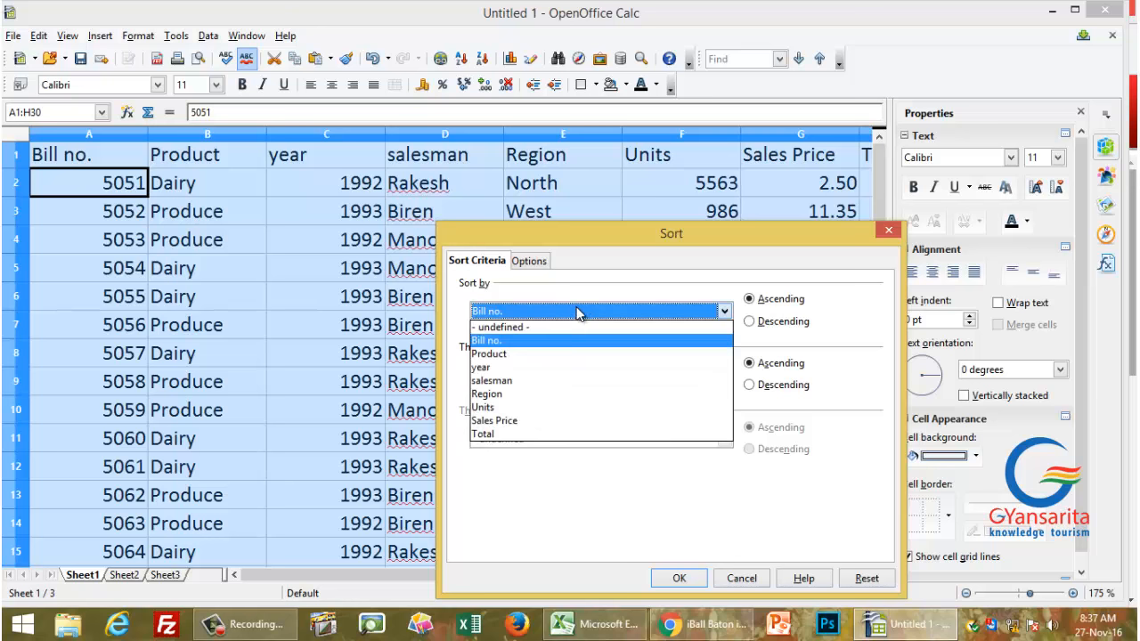
left_click(534, 355)
left_click(534, 384)
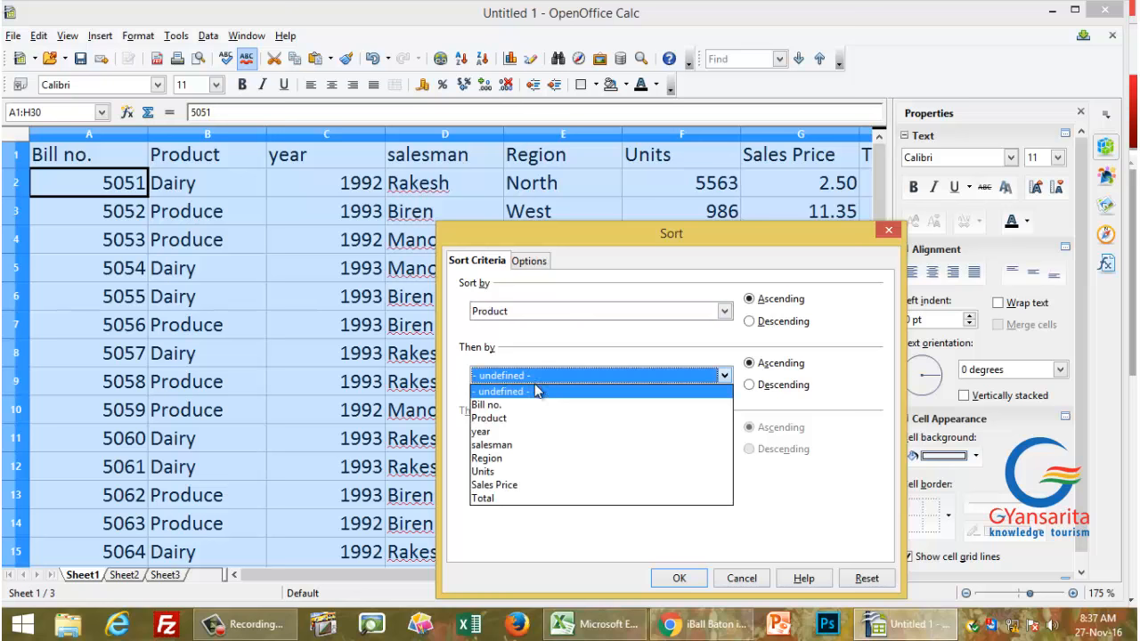
left_click(510, 433)
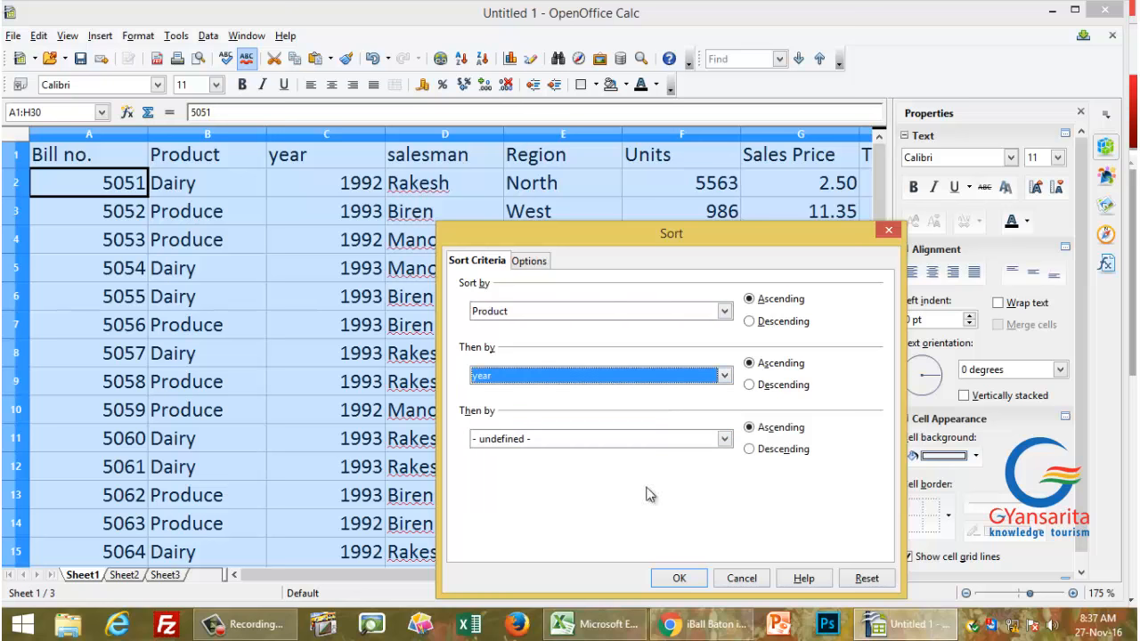
left_click(676, 577)
left_click(262, 304)
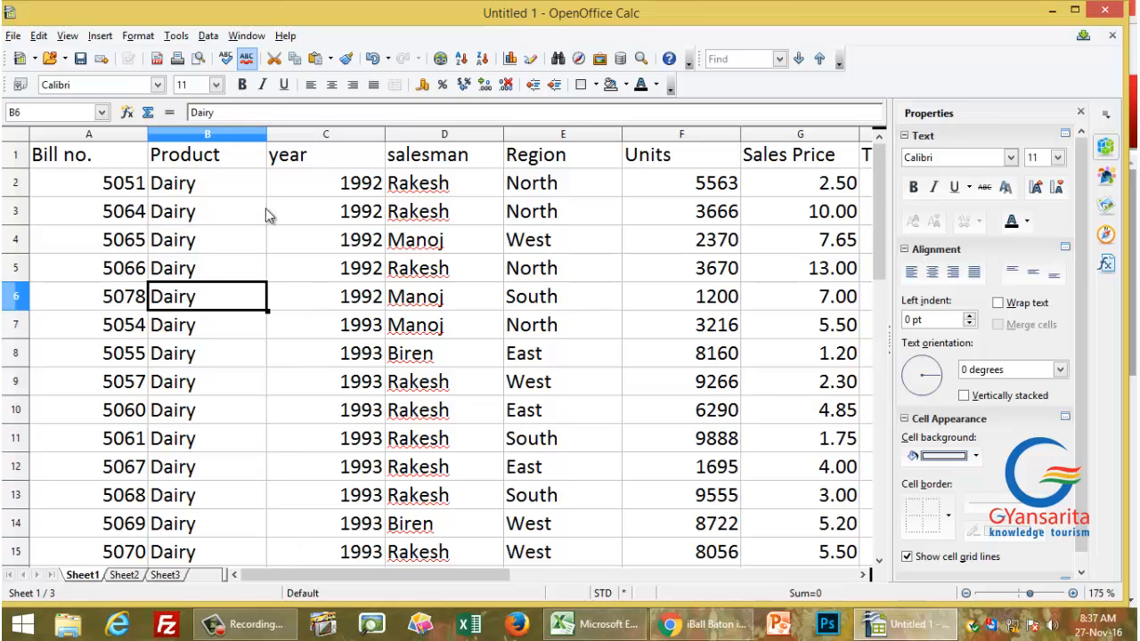
scroll(246, 446, "down", 3)
Step: Rename the Sheet1 tab to 'Product-Year'
scroll(242, 444, "up", 3)
double_click(84, 574)
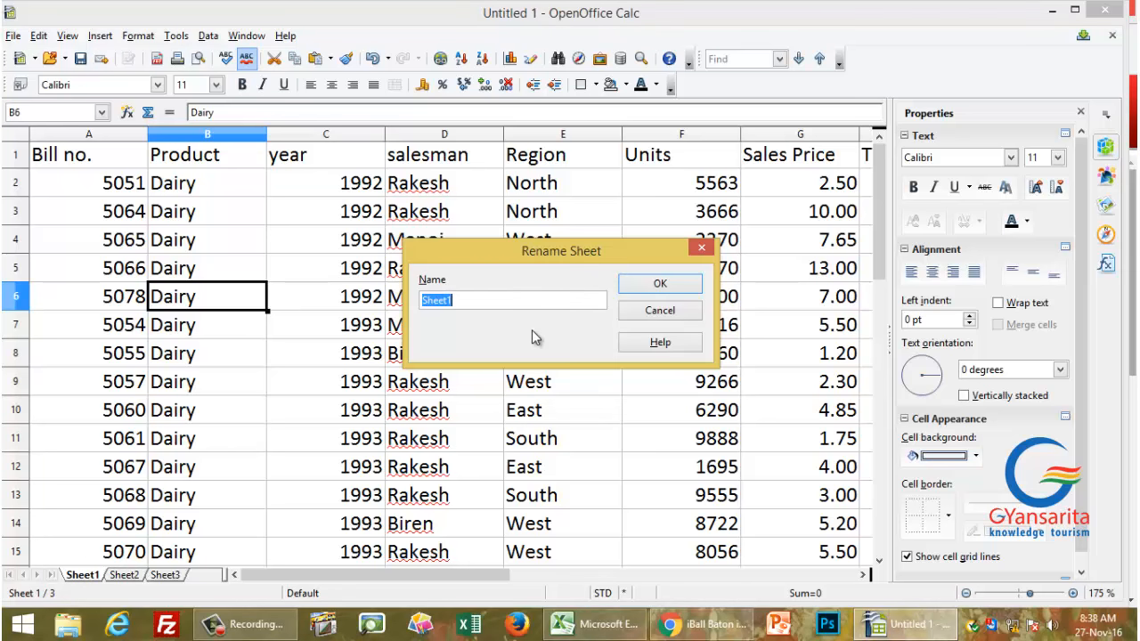
type("P")
type("roduct-Year")
key("Return")
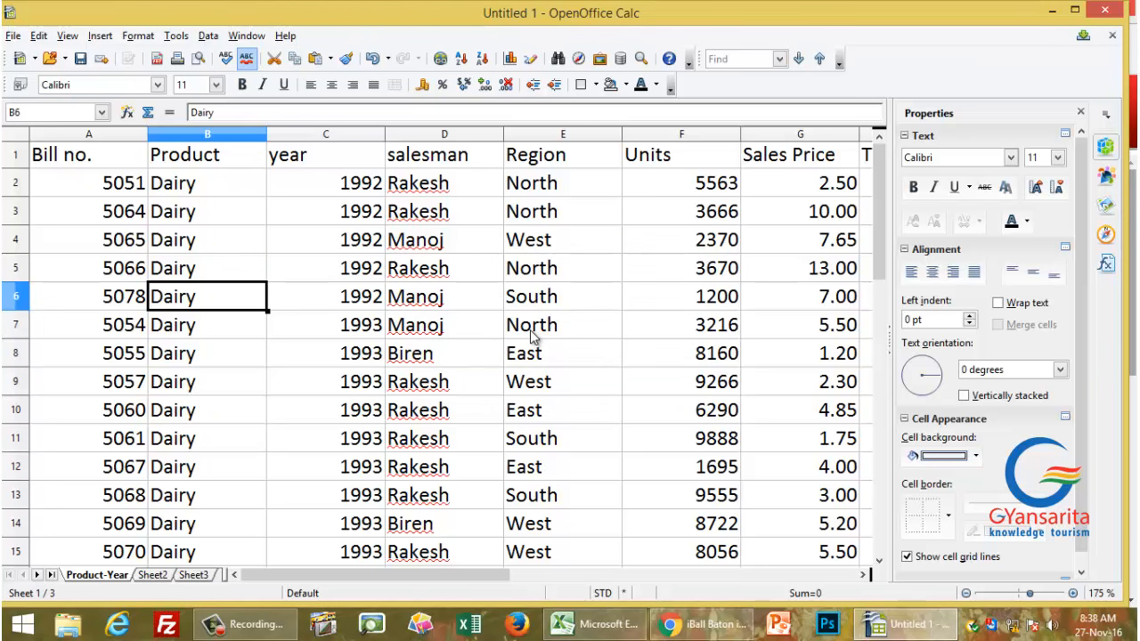
Step: Set the Product-Year sheet's tab colour to Yellow 2
right_click(91, 578)
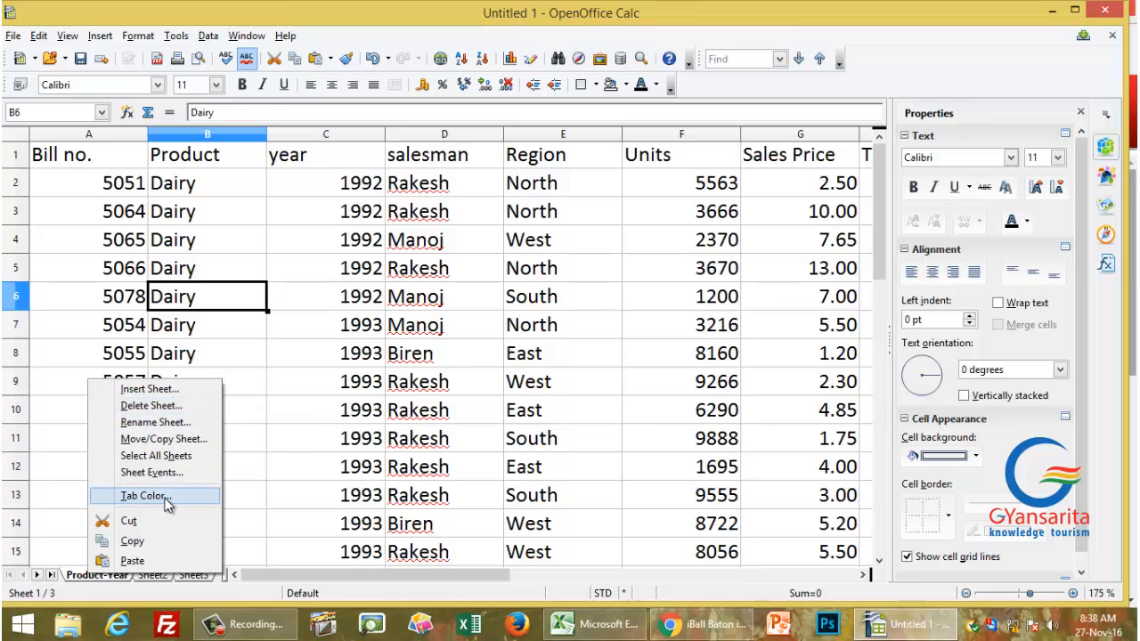
left_click(143, 496)
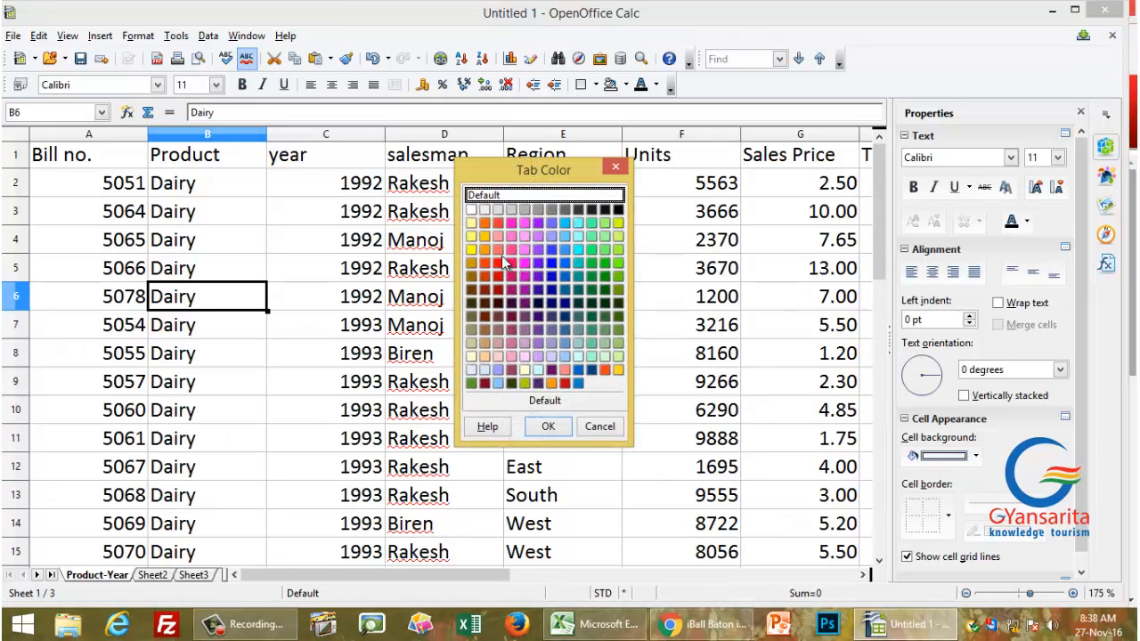
left_click(470, 249)
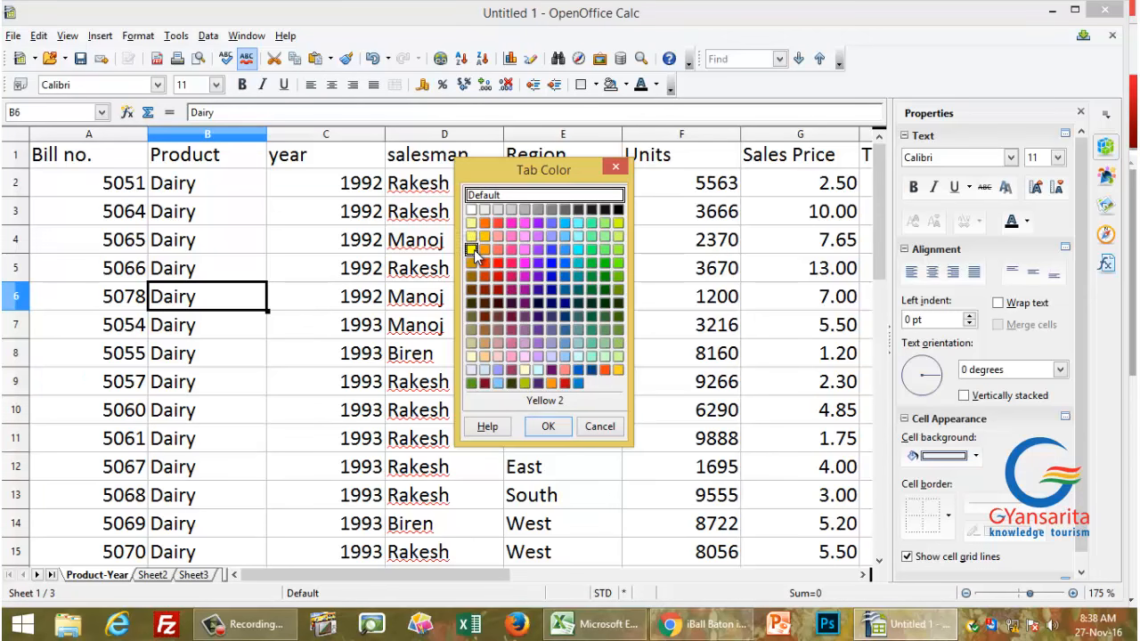
left_click(549, 428)
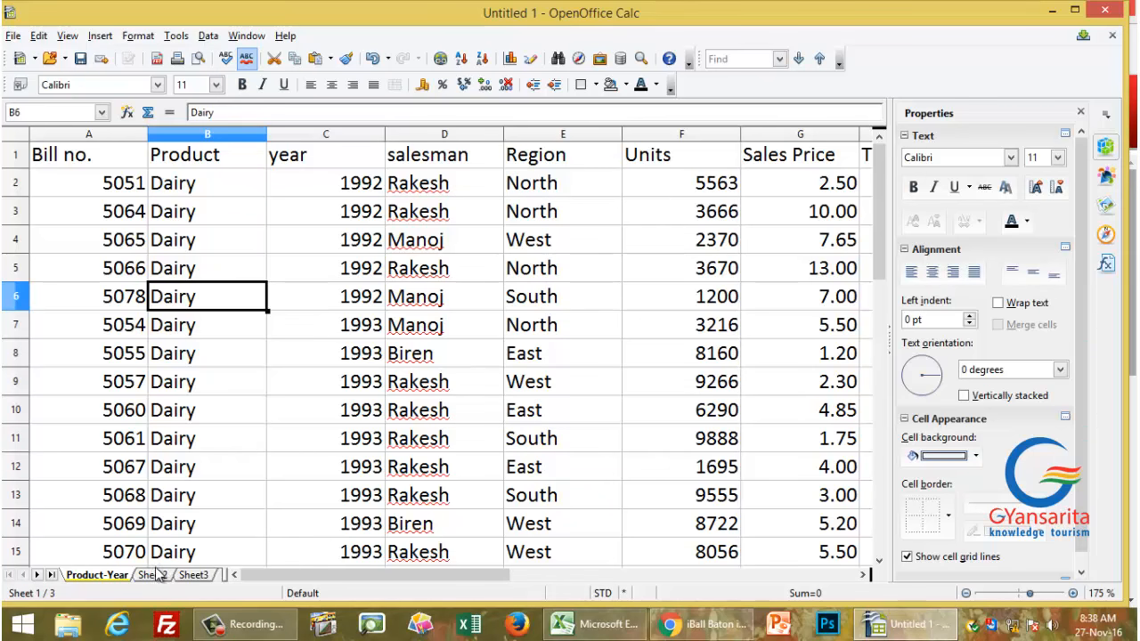
left_click(157, 576)
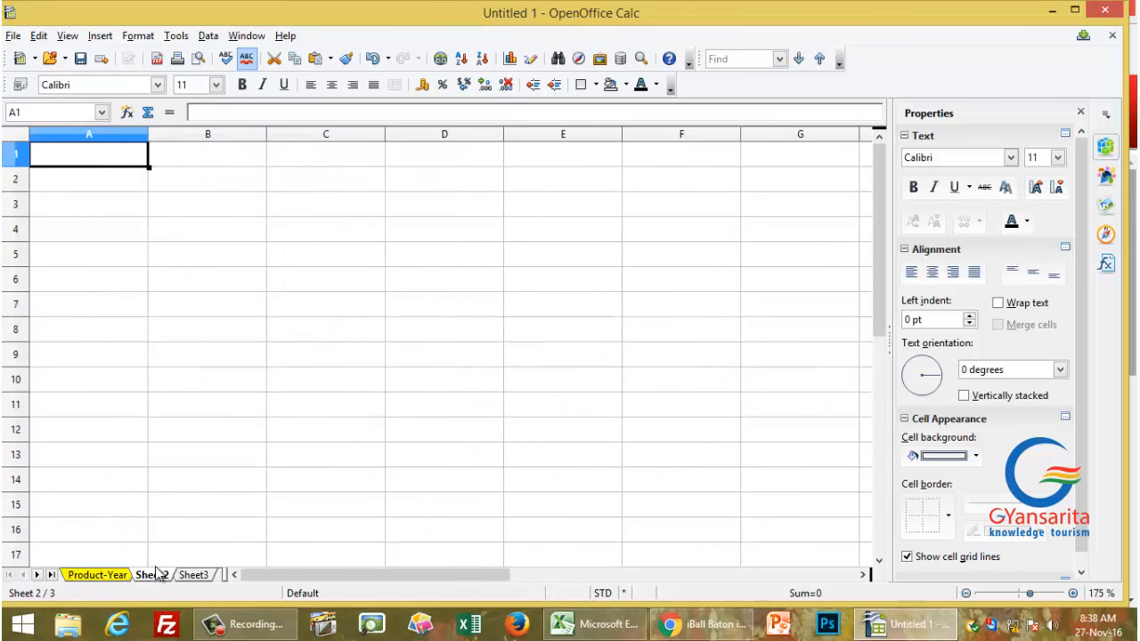
left_click(121, 576)
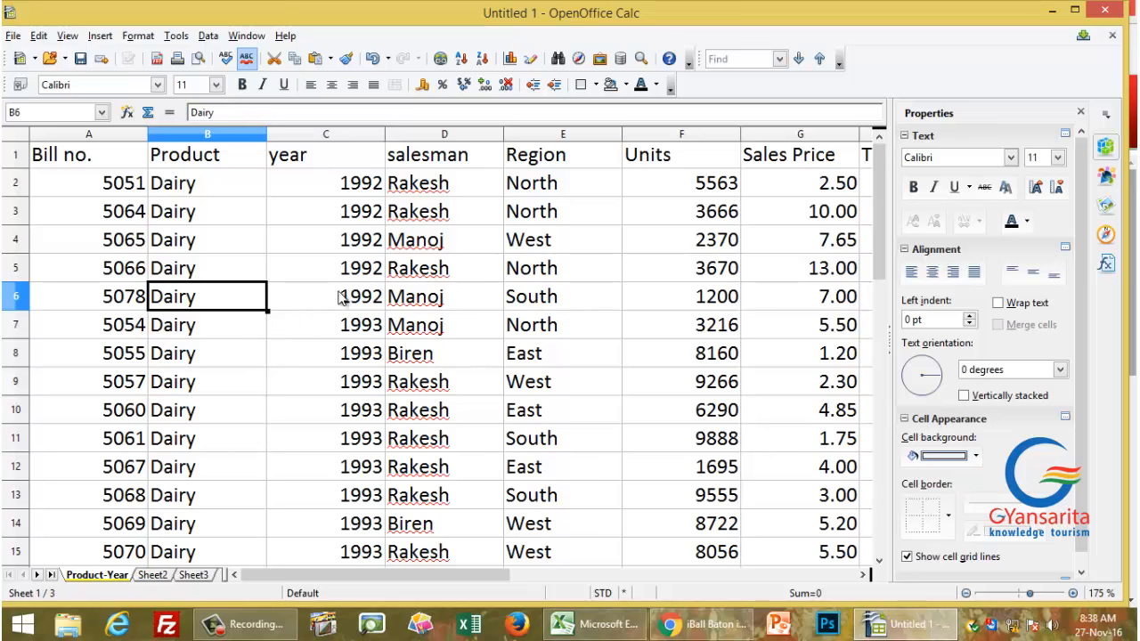
scroll(275, 365, "down", 2)
scroll(339, 375, "up", 2)
scroll(339, 375, "down", 7)
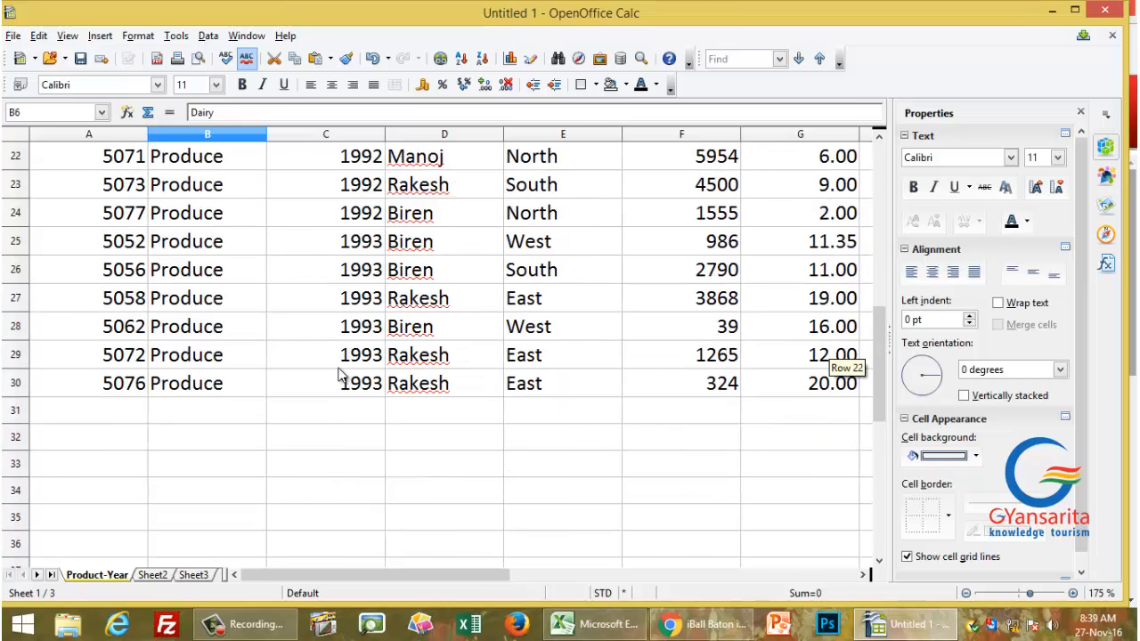
scroll(339, 375, "up", 7)
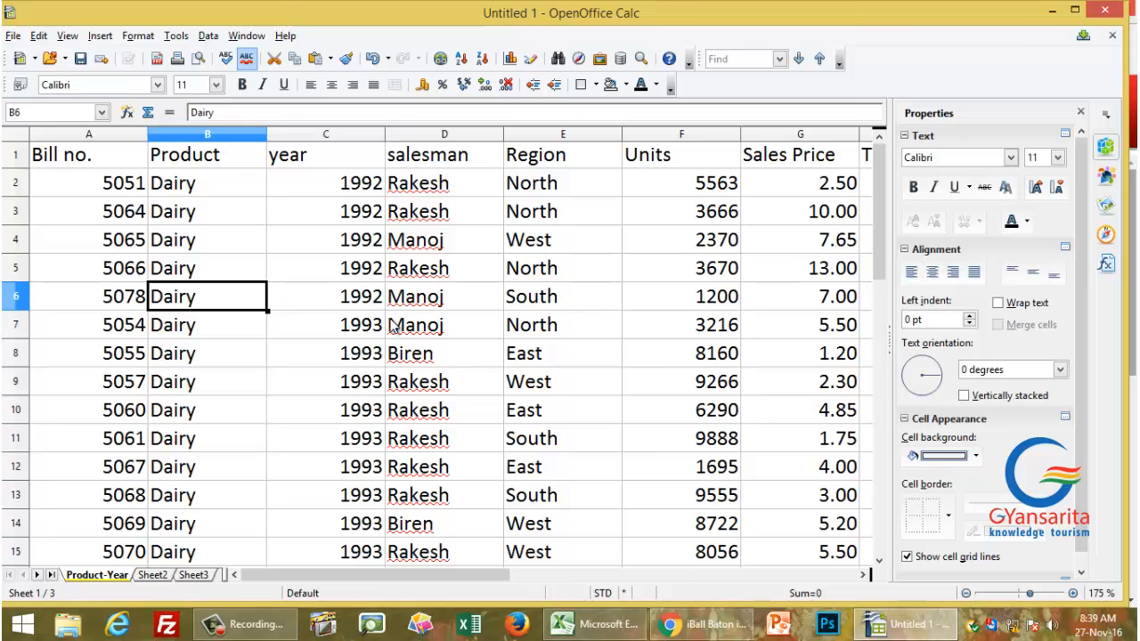
Step: Create subtotals grouped by Product, summing the Units and Total columns
left_click(212, 37)
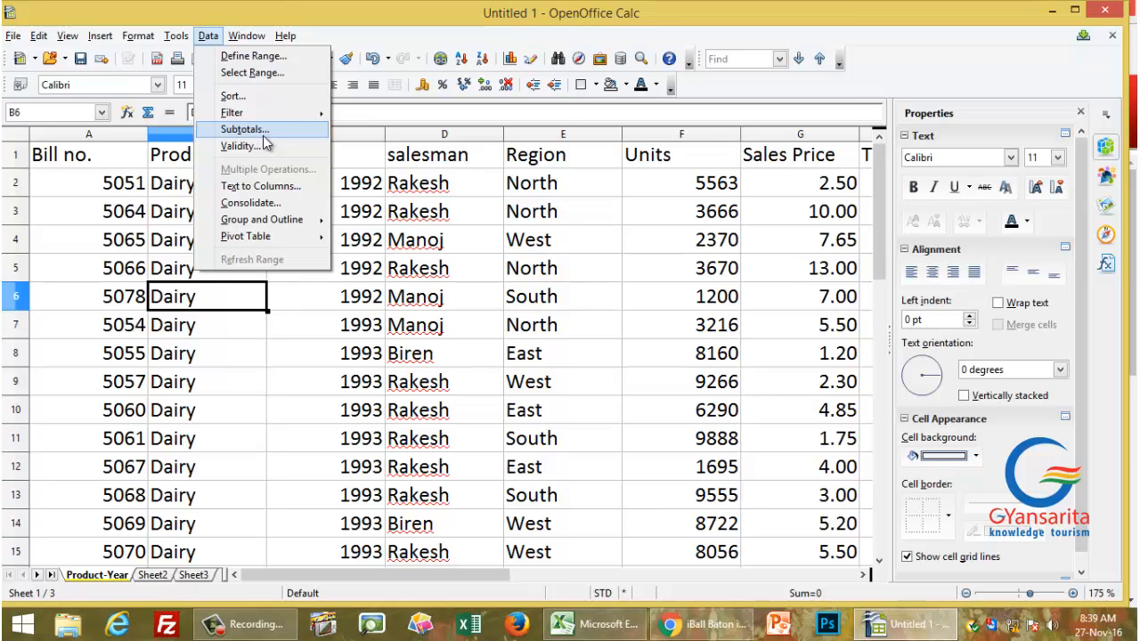
left_click(259, 130)
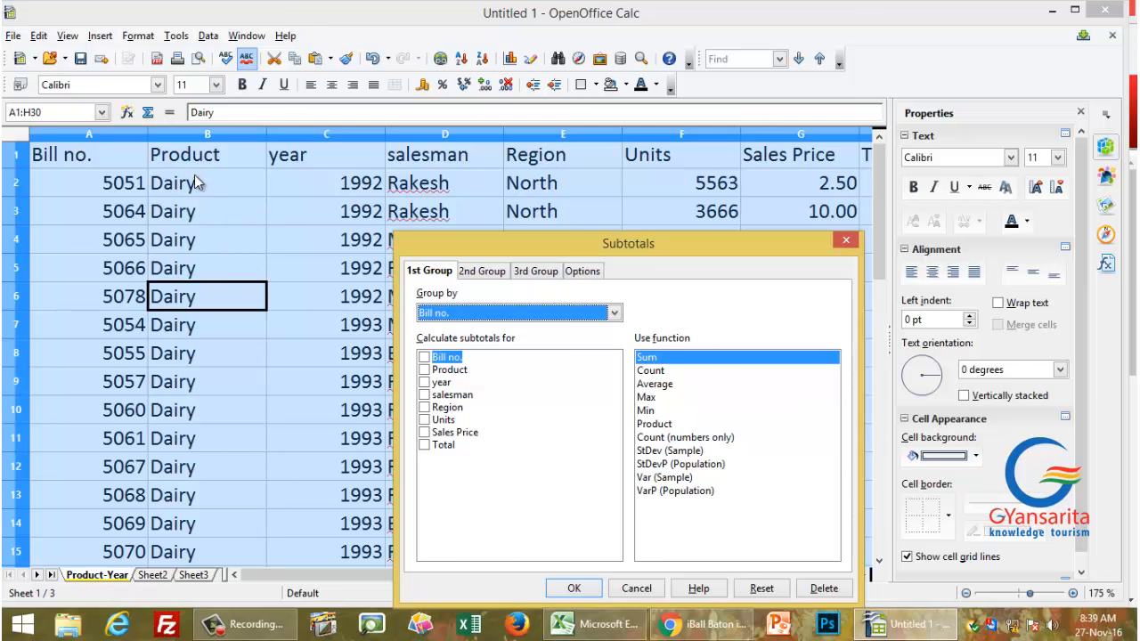
left_click(482, 313)
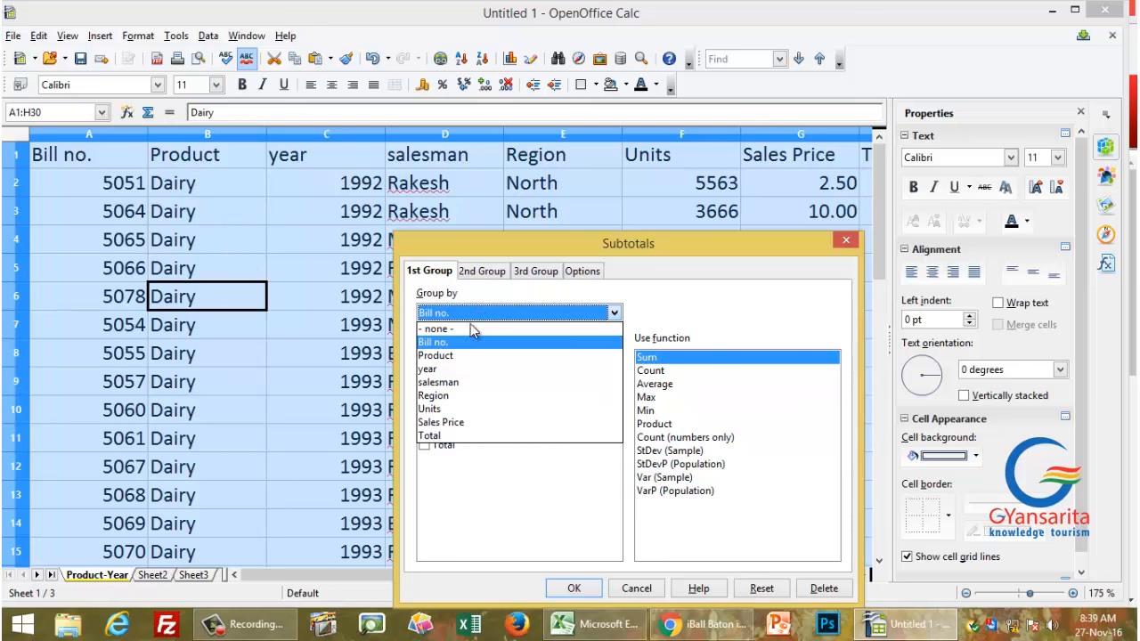
left_click(452, 355)
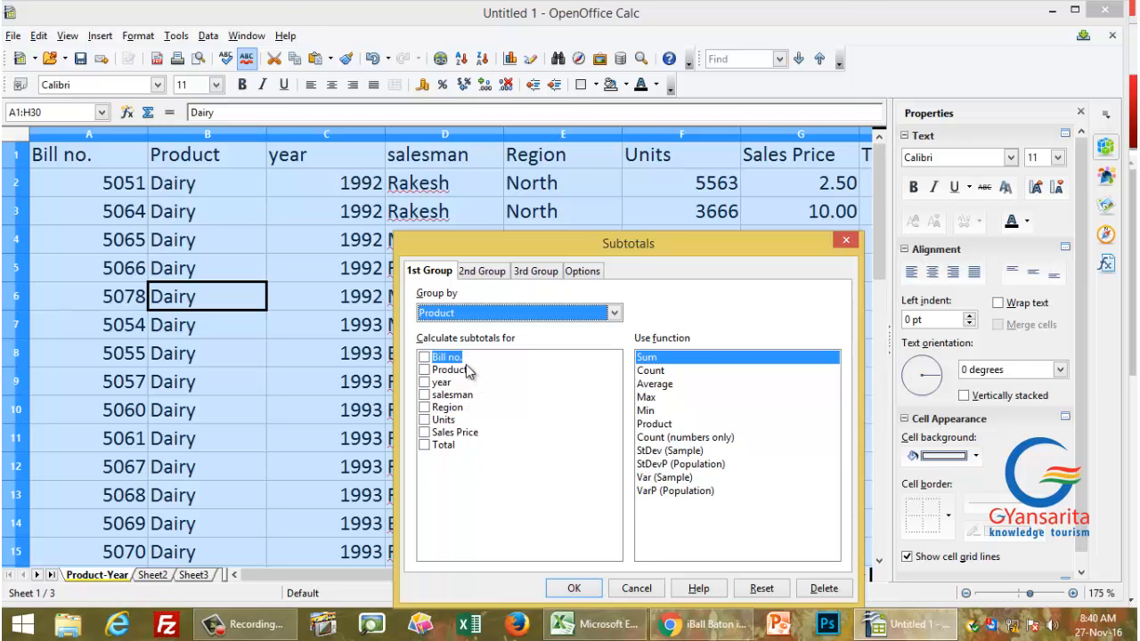
left_click(425, 447)
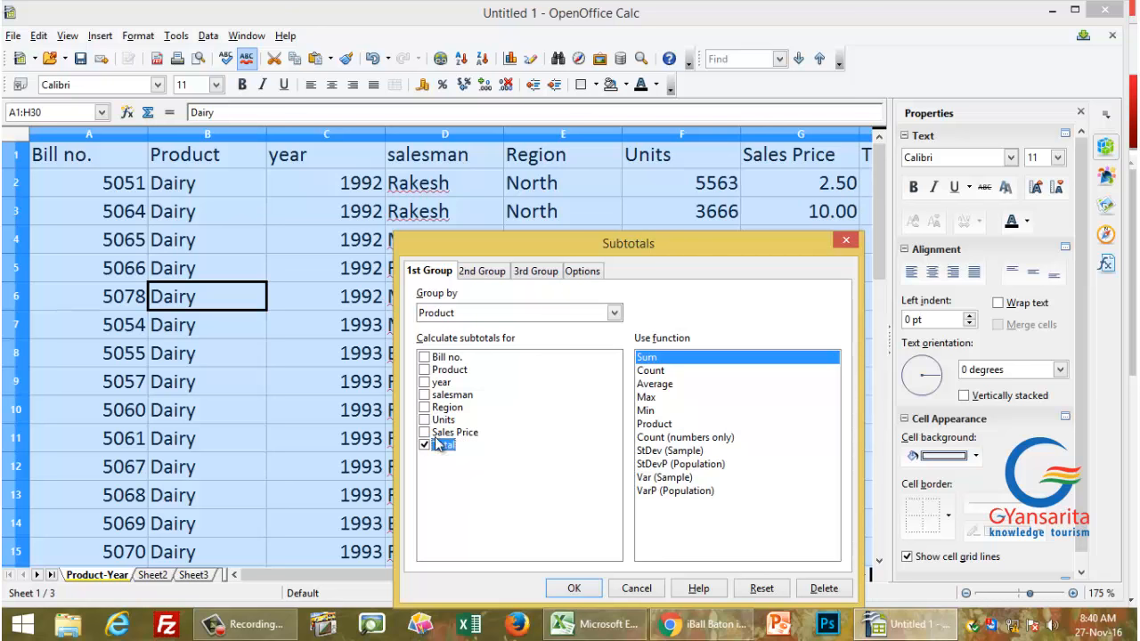
left_click(430, 420)
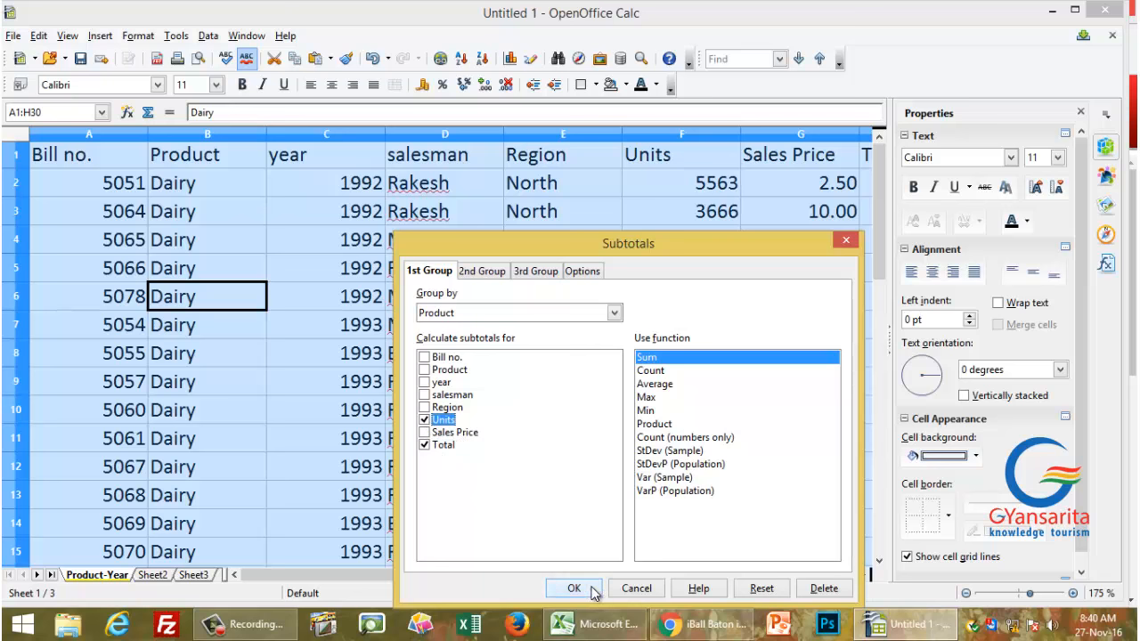
left_click(578, 589)
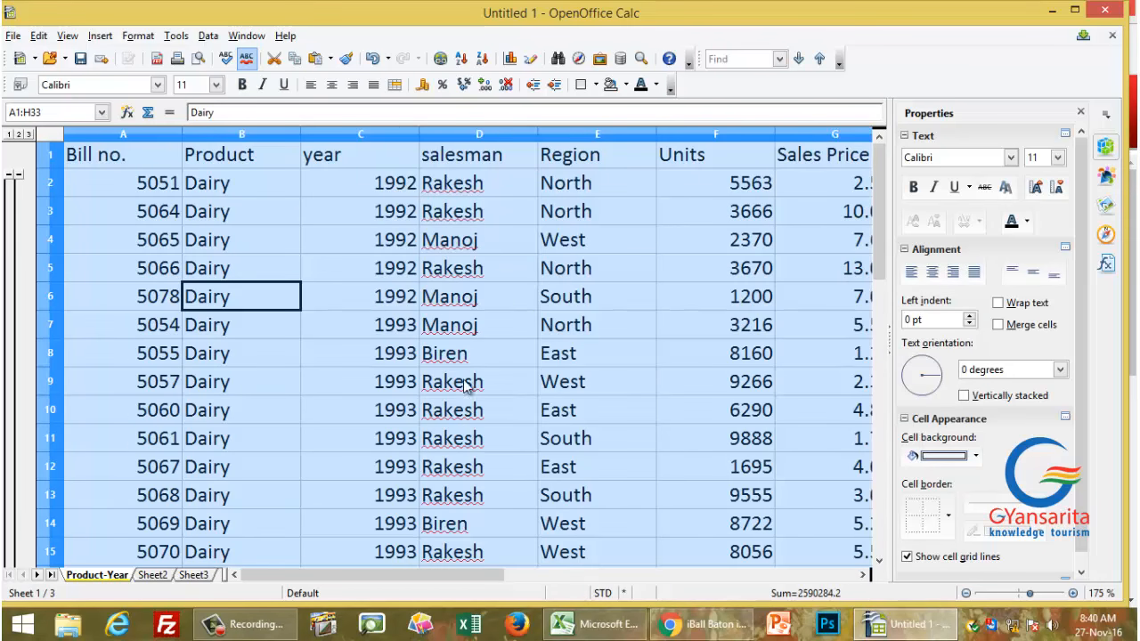
scroll(555, 396, "down", 3)
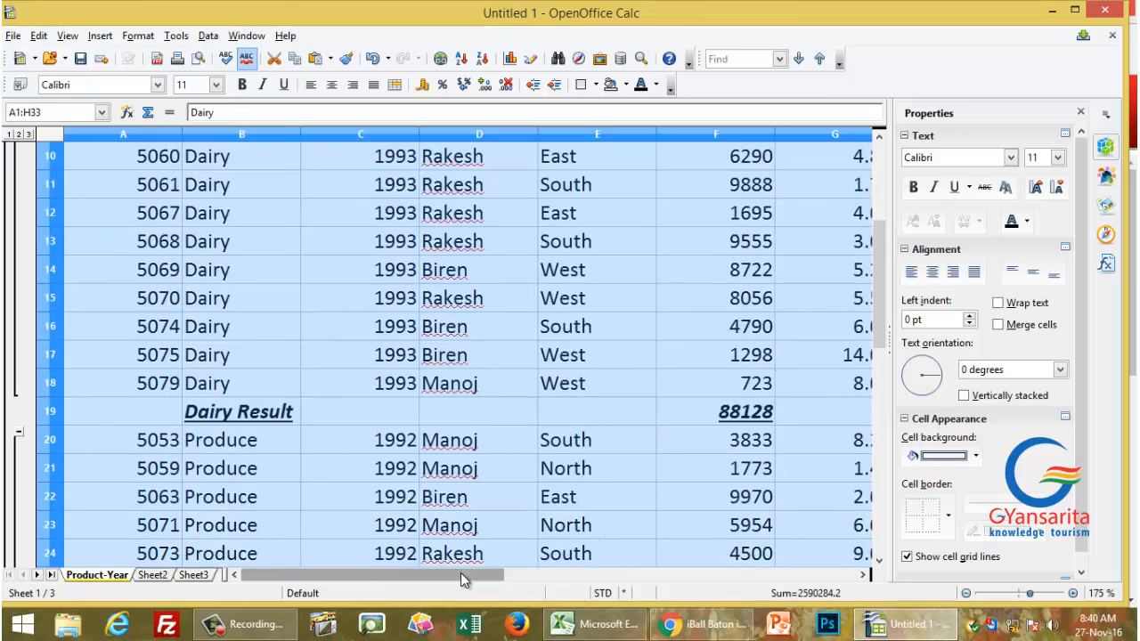
mouse_move(501, 574)
left_mouse_down()
mouse_move(563, 574)
mouse_move(494, 574)
left_mouse_up()
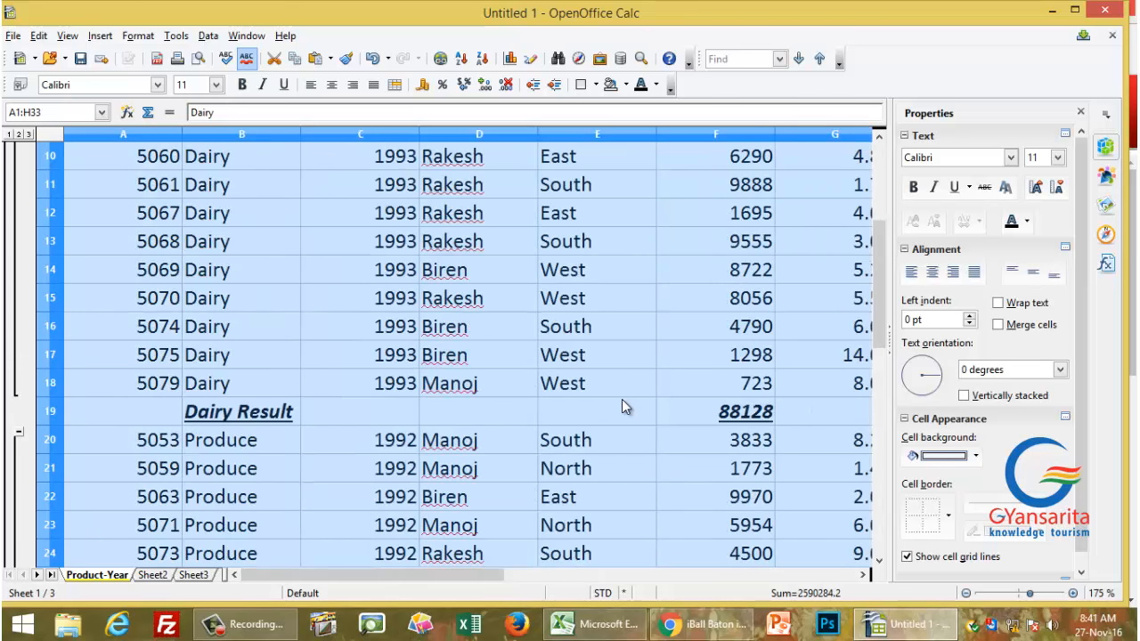
scroll(621, 399, "down", 4)
scroll(619, 399, "up", 7)
scroll(620, 398, "down", 2)
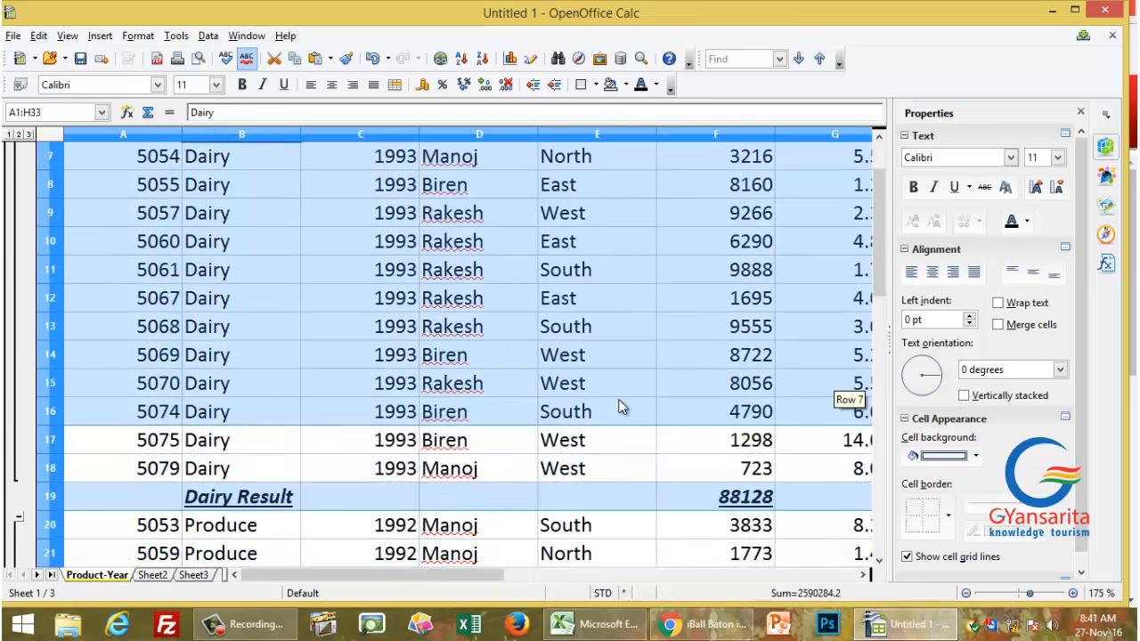
scroll(622, 408, "up", 2)
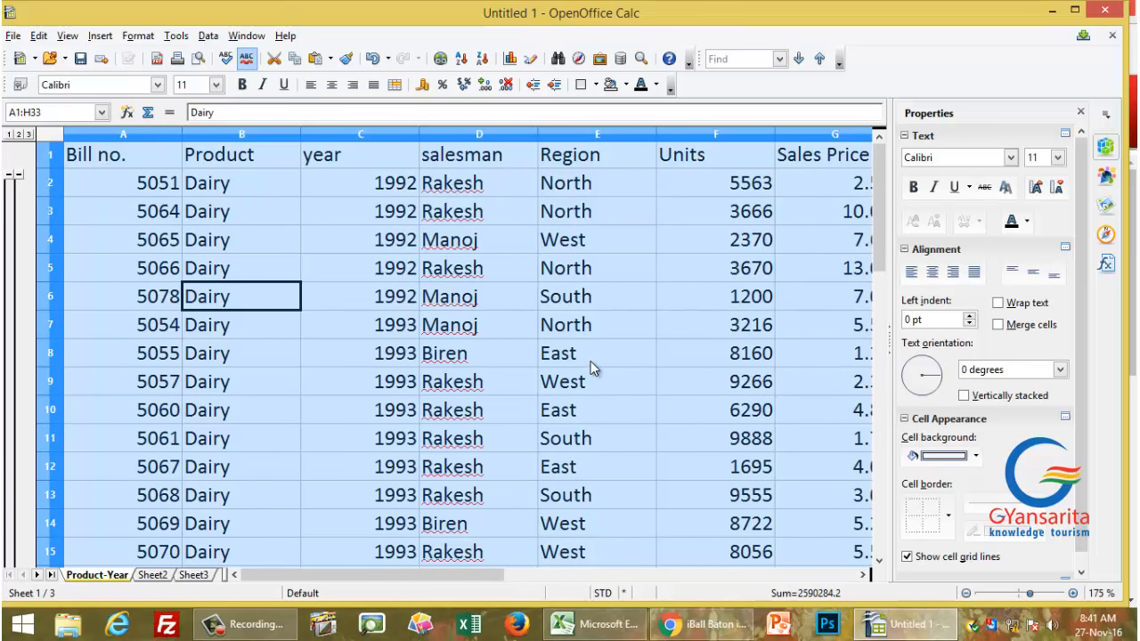
scroll(594, 368, "down", 1)
scroll(534, 373, "down", 3)
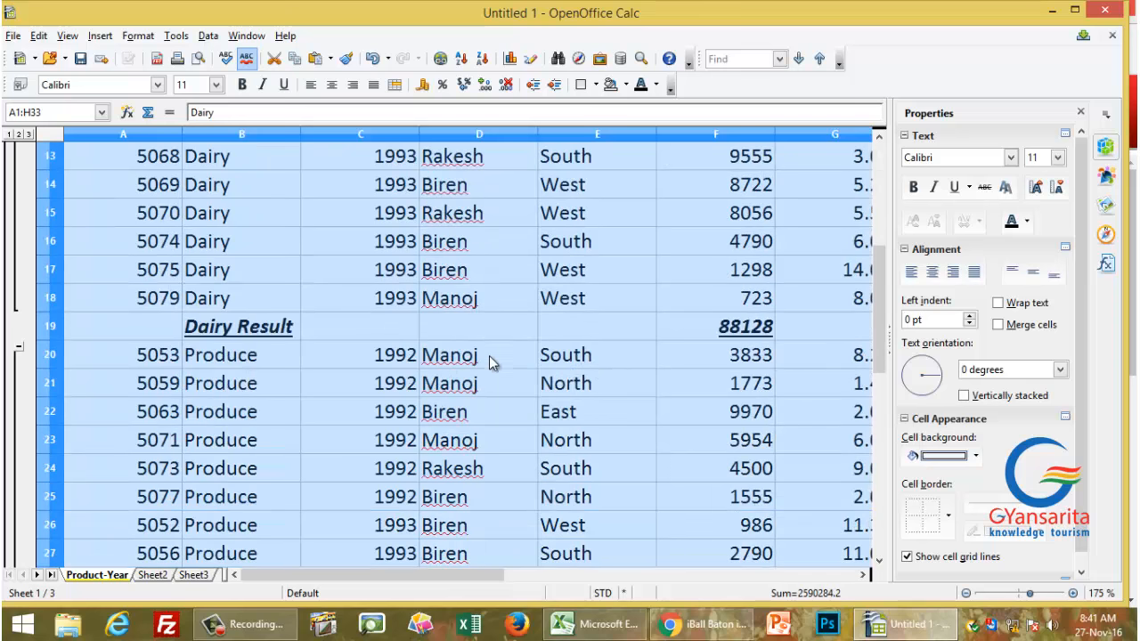
scroll(437, 399, "up", 4)
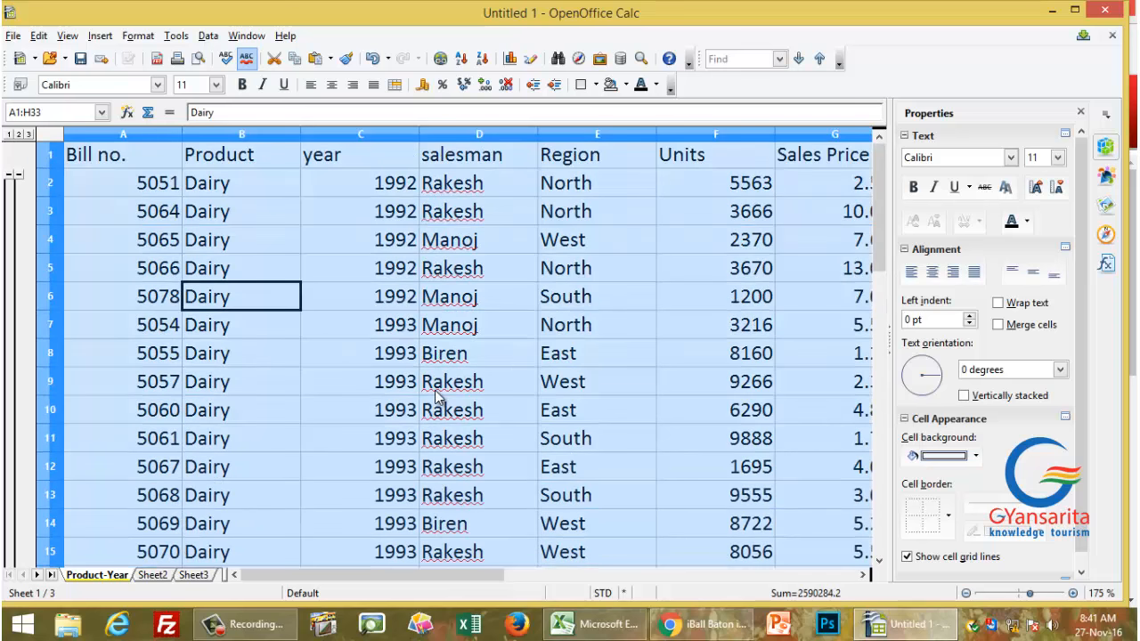
Step: Switch to outline level 1, then level 2, showing Dairy Result 88128, Produce Result 36857 and Grand Total
left_click(9, 134)
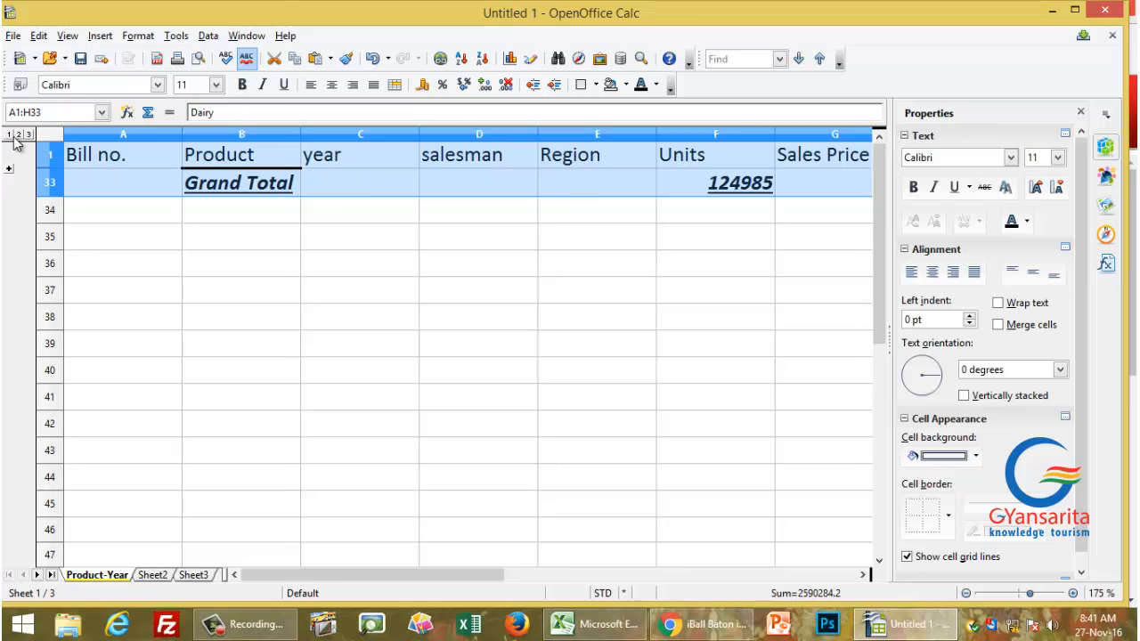
left_click(19, 134)
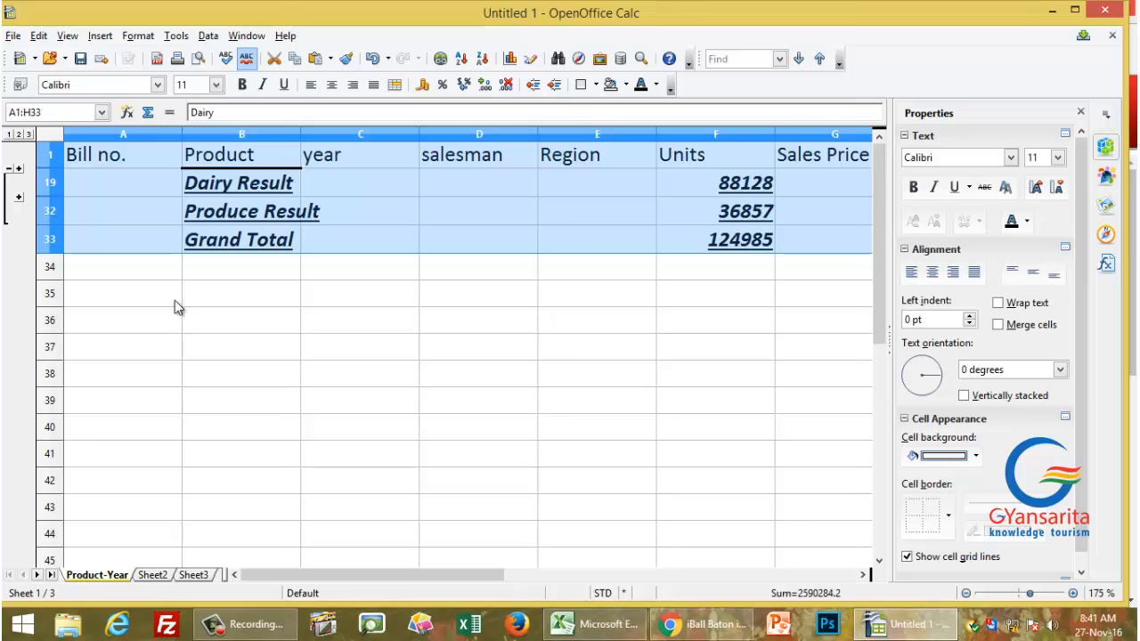
left_click(863, 575)
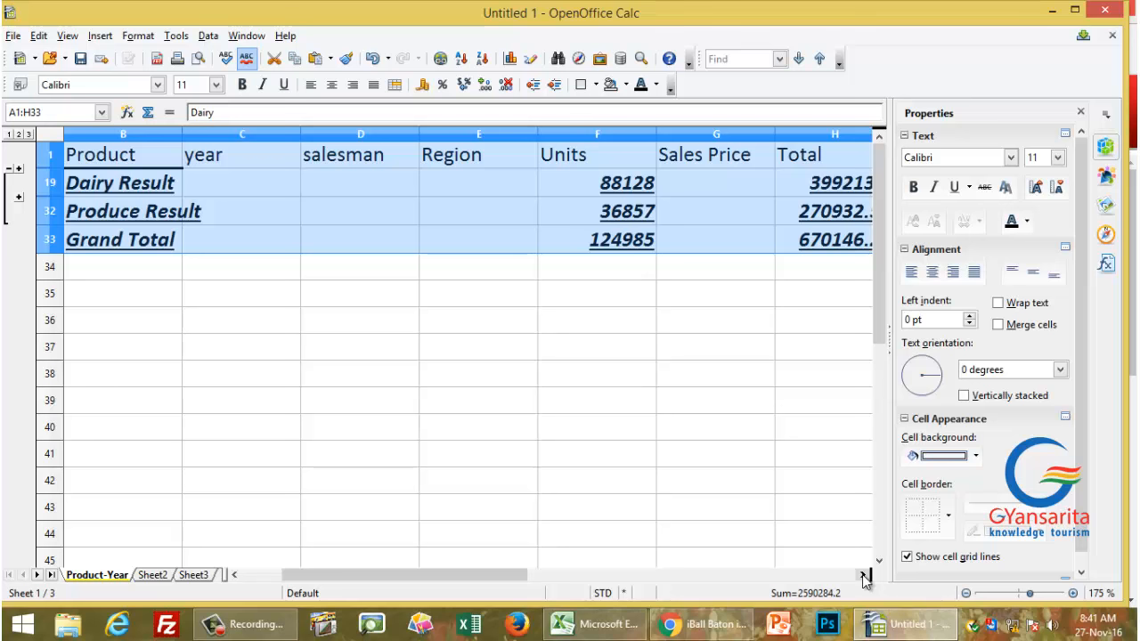
left_click_drag(405, 573, 361, 572)
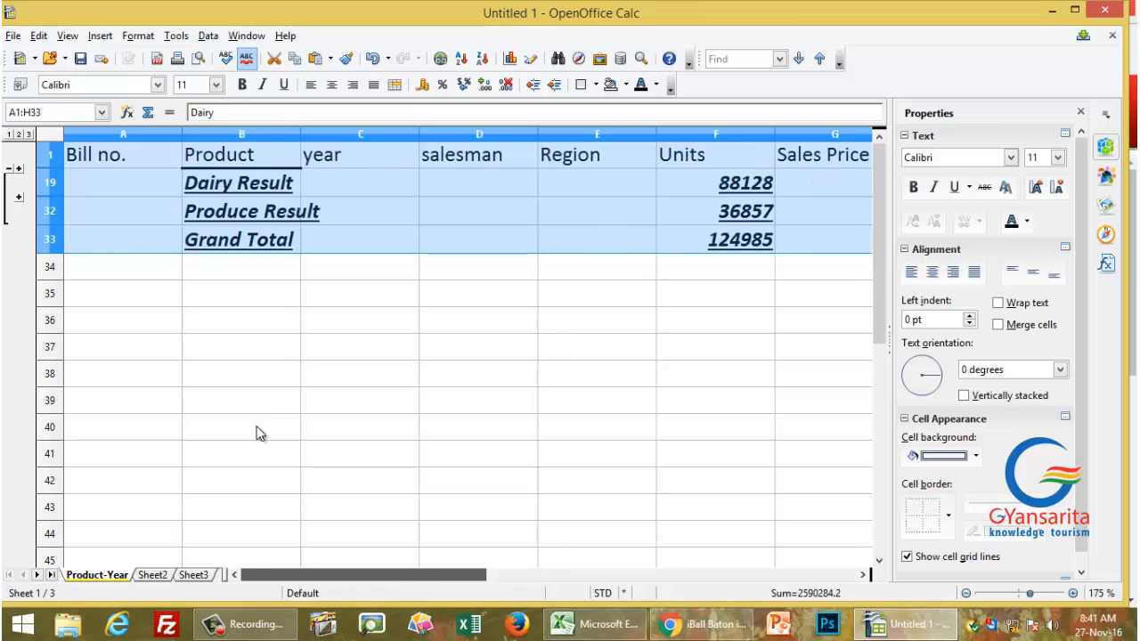
left_click(18, 169)
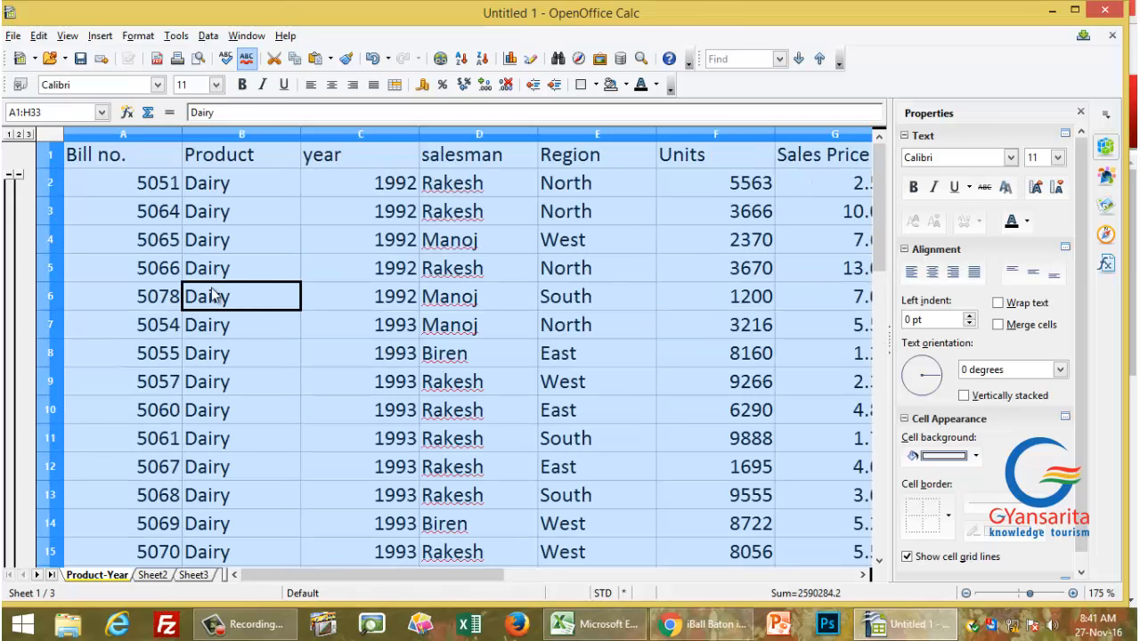
scroll(445, 381, "down", 5)
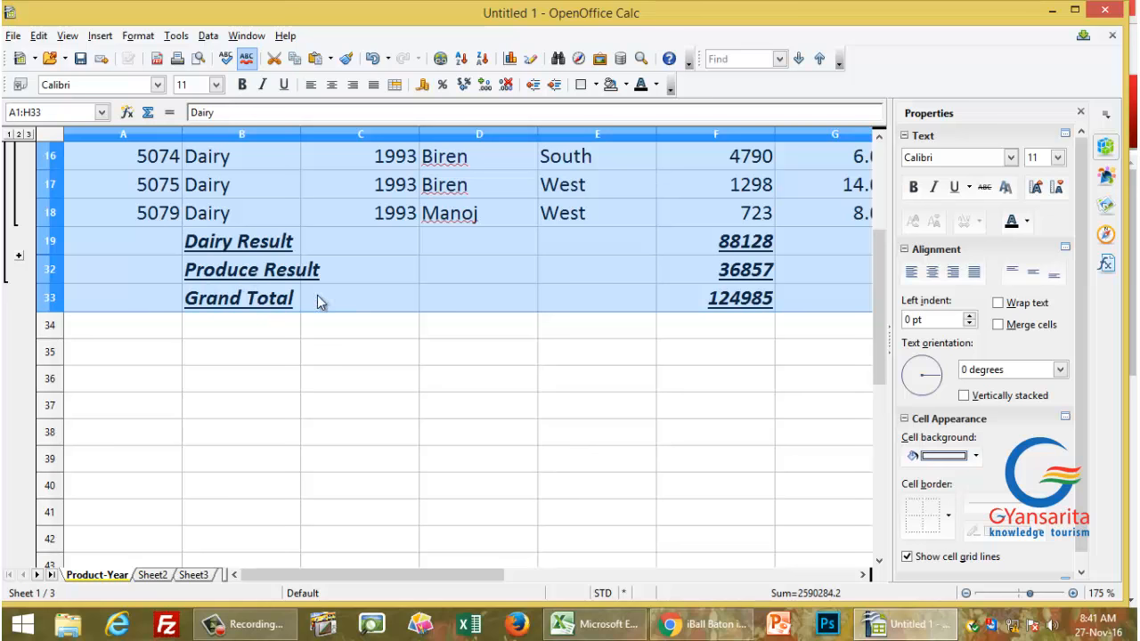
left_click(19, 259)
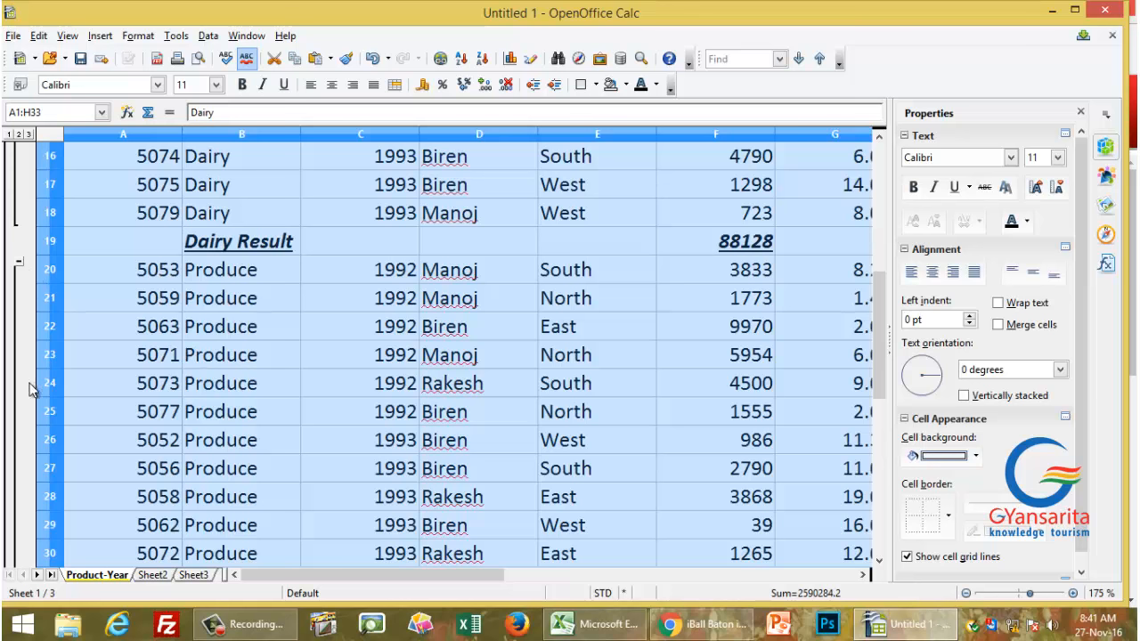
left_click(19, 261)
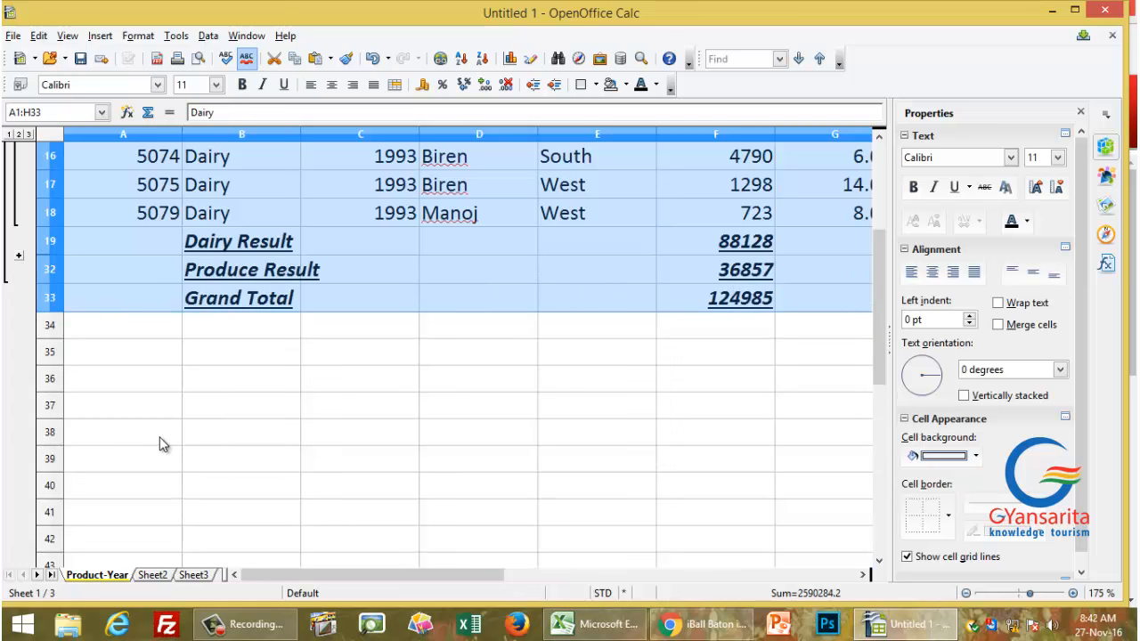
left_click(19, 258)
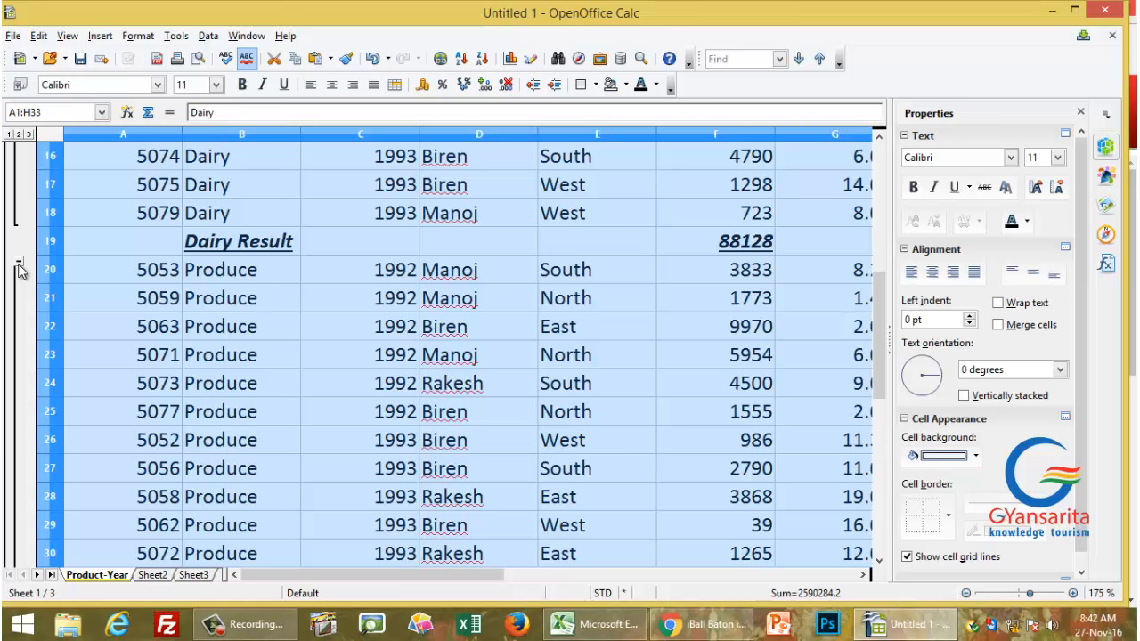
left_click(20, 266)
scroll(132, 338, "up", 5)
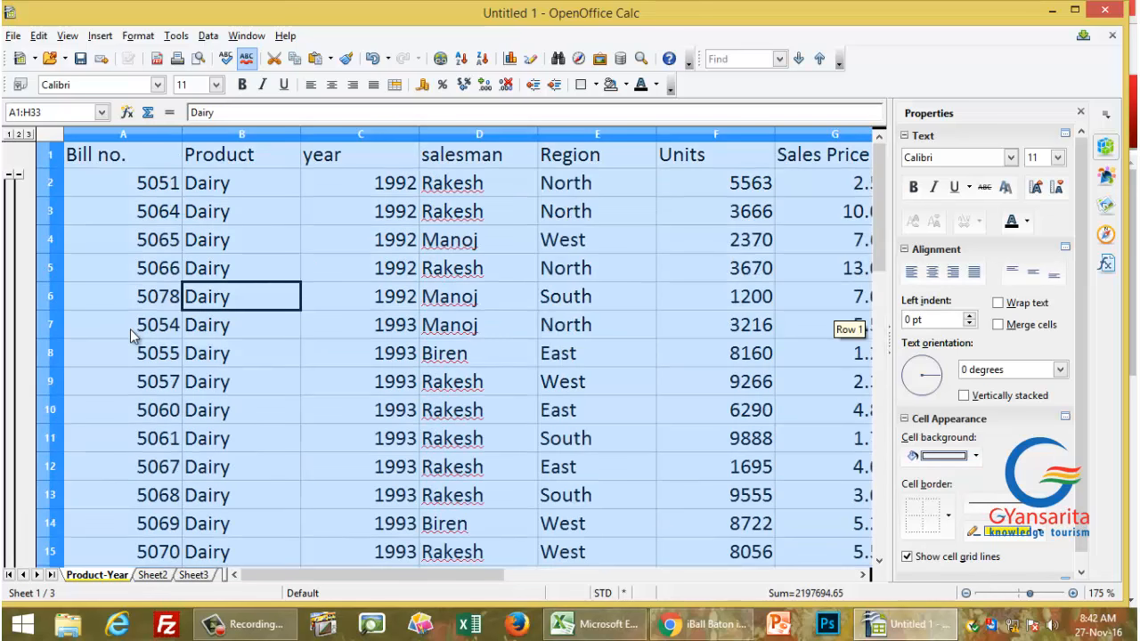
left_click(18, 174)
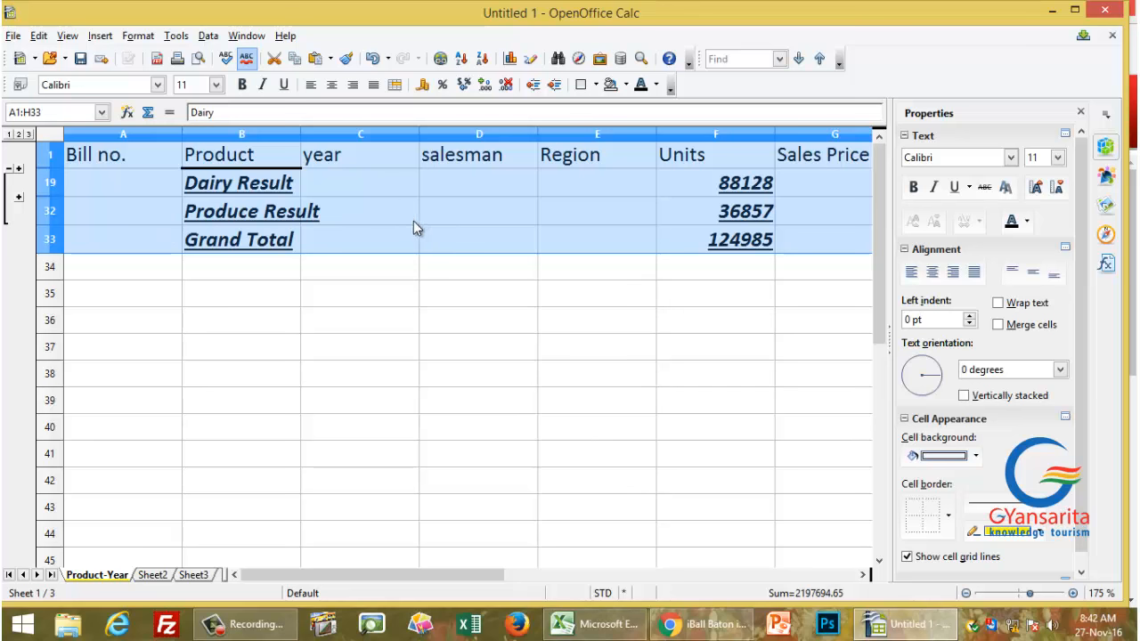
Step: Remove the subtotals by setting Group by to '- none -' and unticking Units and Total
left_click(210, 37)
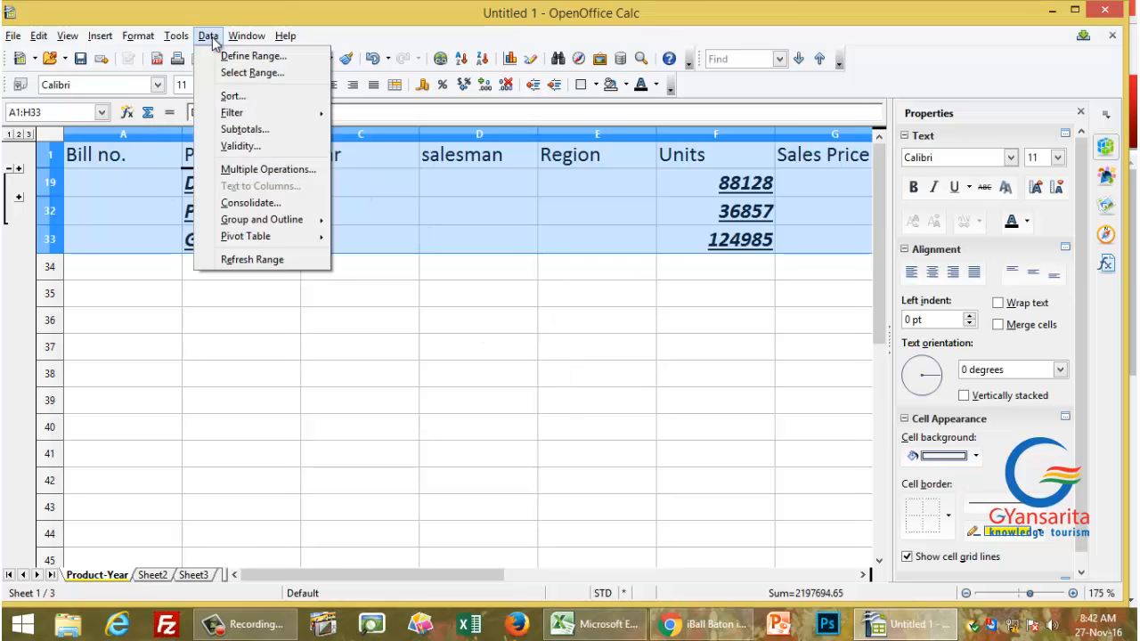
left_click(264, 130)
left_click(490, 317)
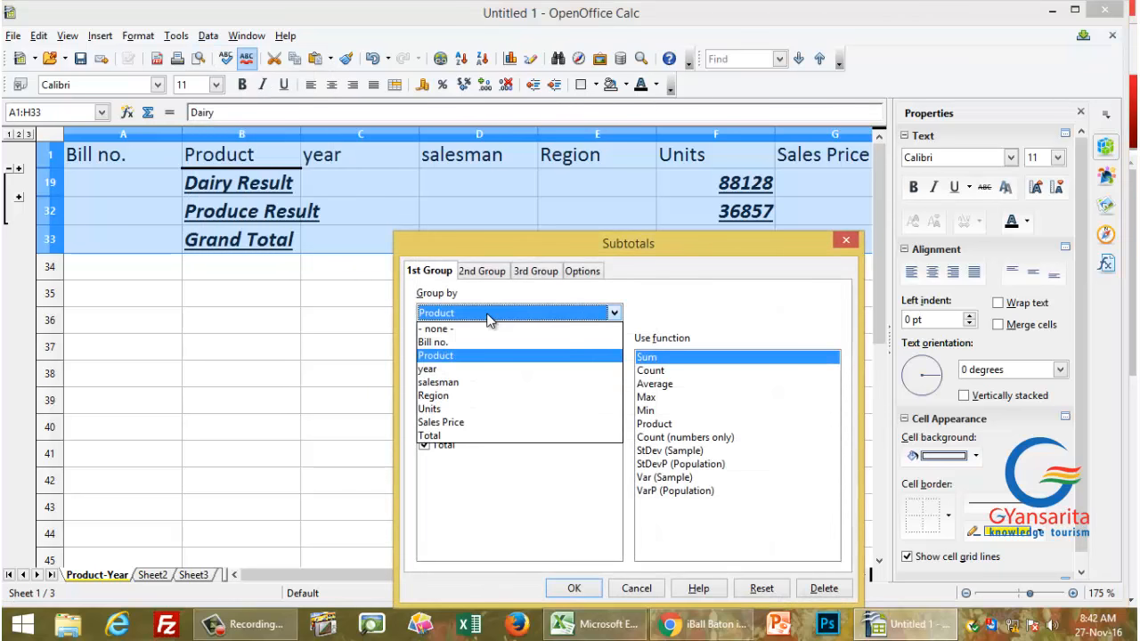
left_click(463, 329)
left_click(434, 420)
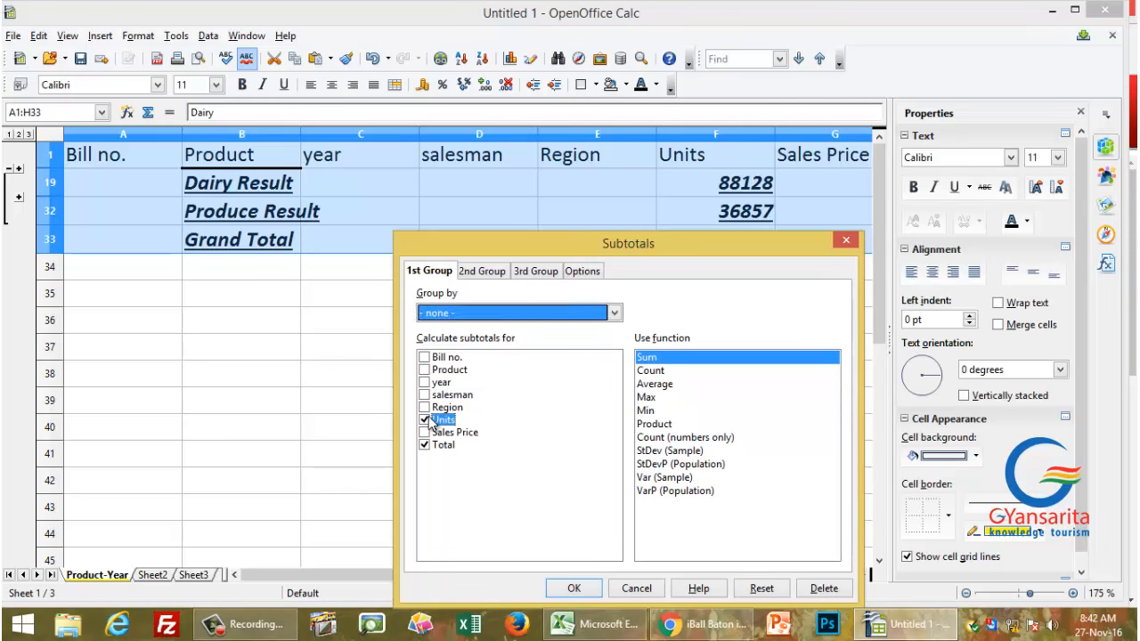
left_click(443, 445)
left_click(474, 276)
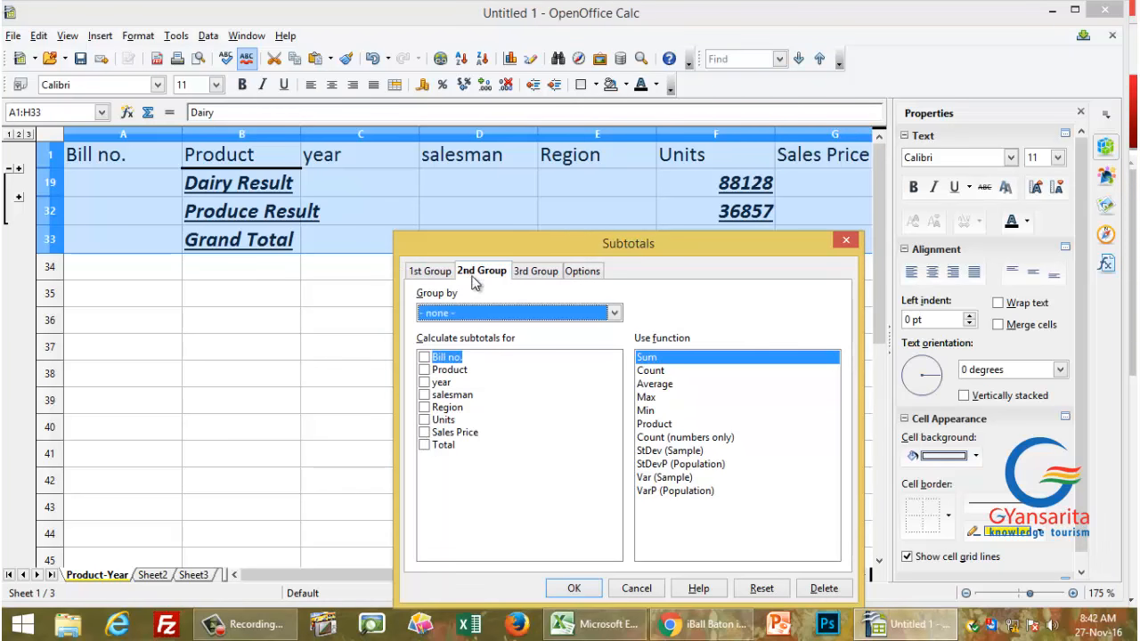
left_click(432, 271)
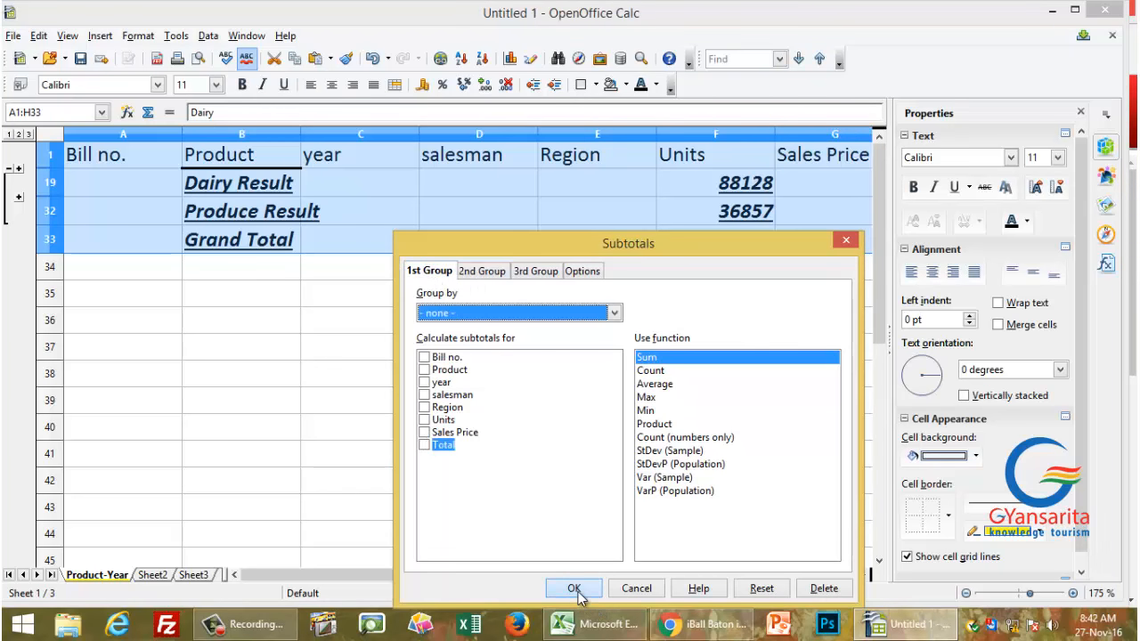
left_click(575, 590)
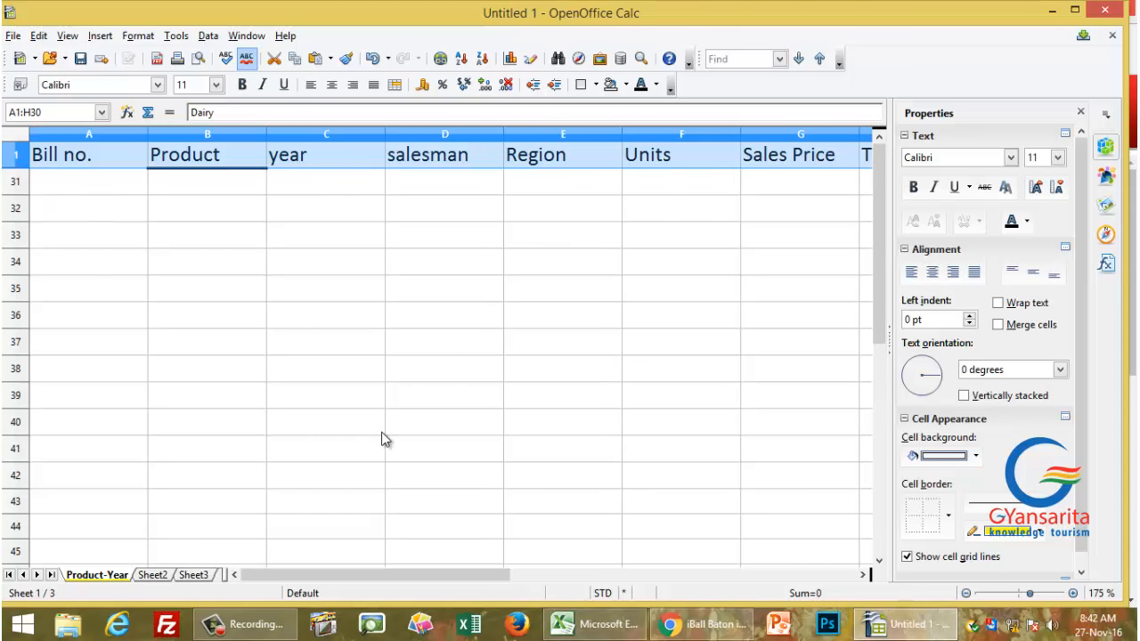
Step: Undo and redo the subtotal removal, leaving the plain sorted sales rows
key("ctrl+z")
key("ctrl+z")
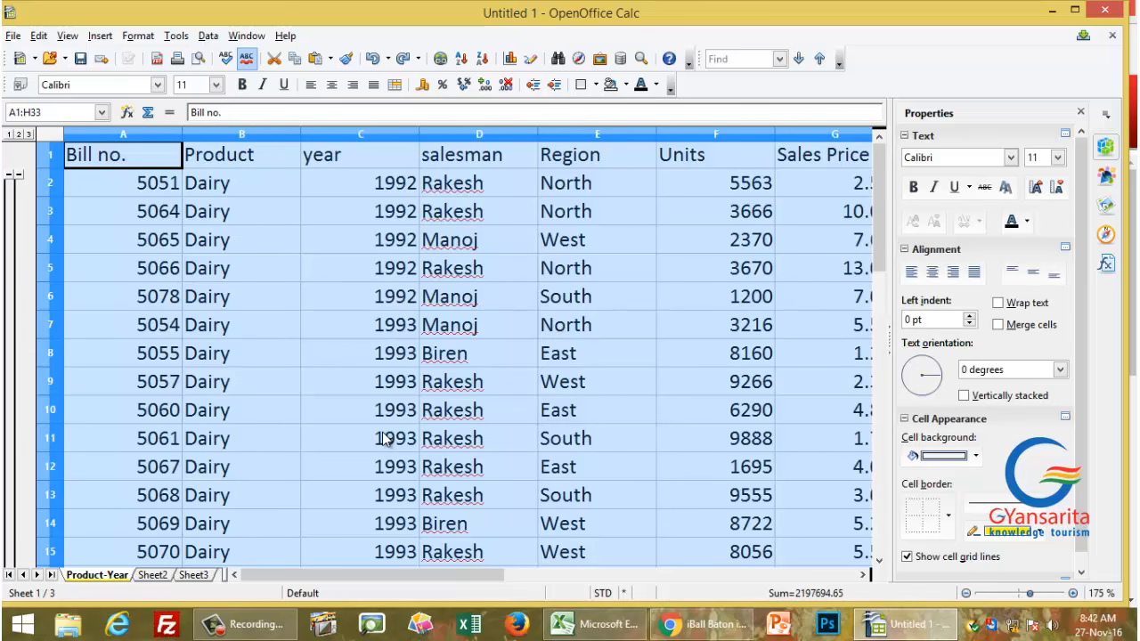
key("ctrl+y")
key("ctrl+y")
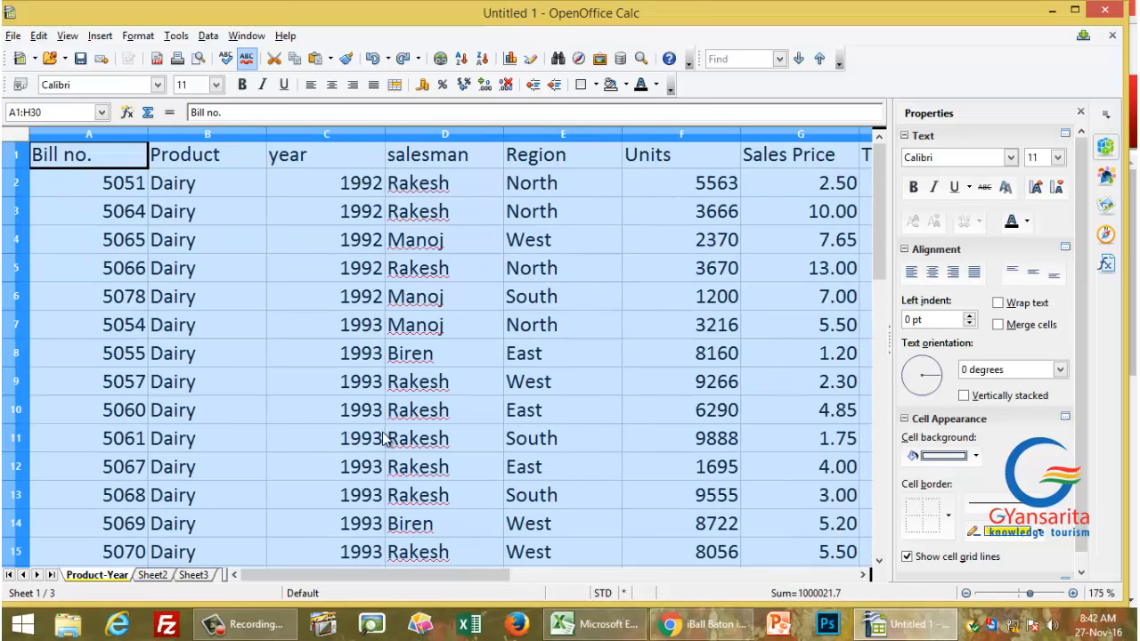
key("Right")
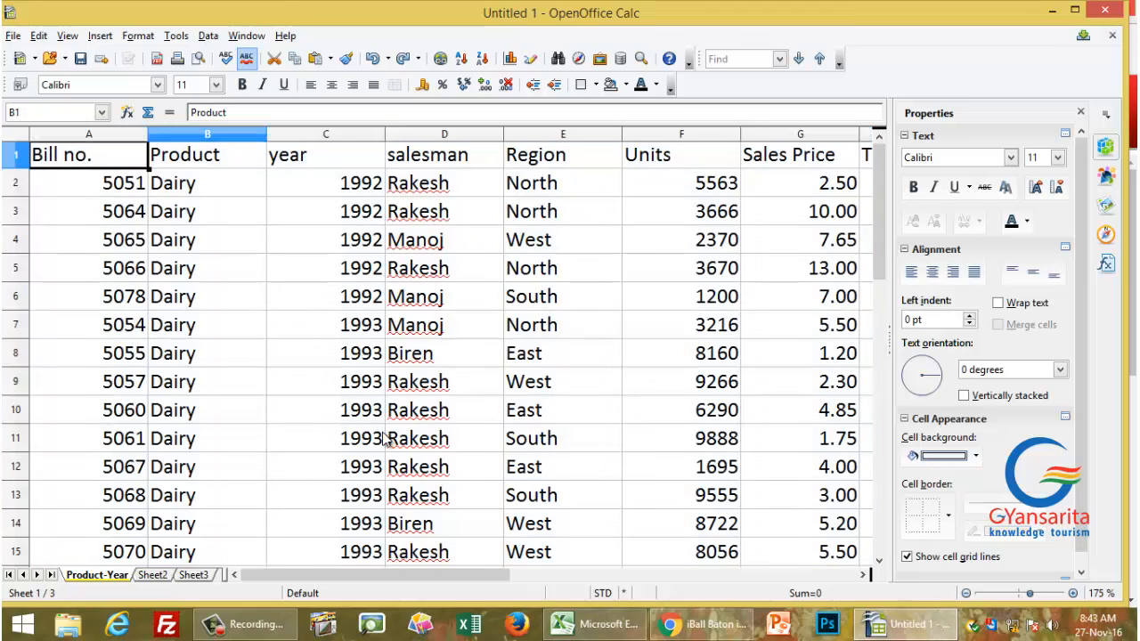
key("Left")
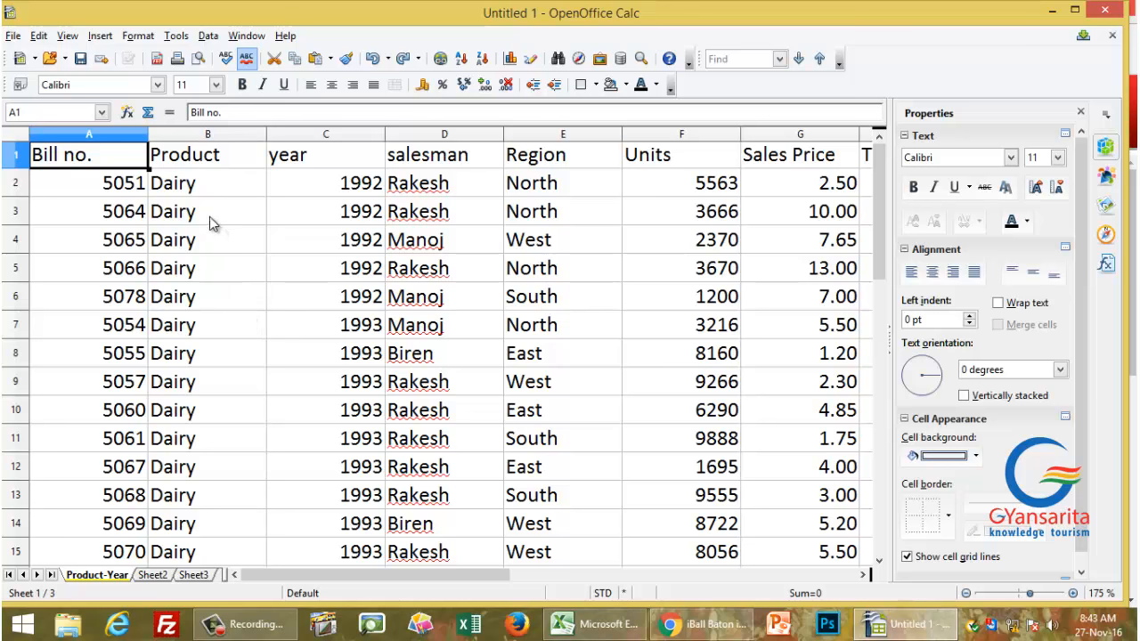
Step: Set the first subtotal group to Product, summing Units and Total
left_click(210, 38)
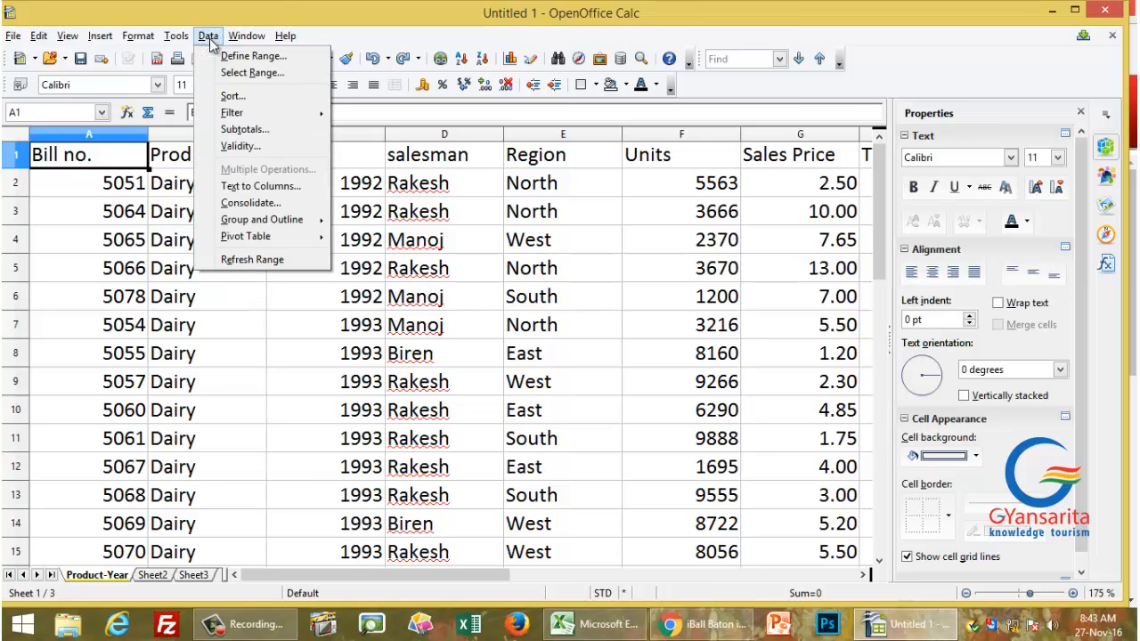
left_click(247, 130)
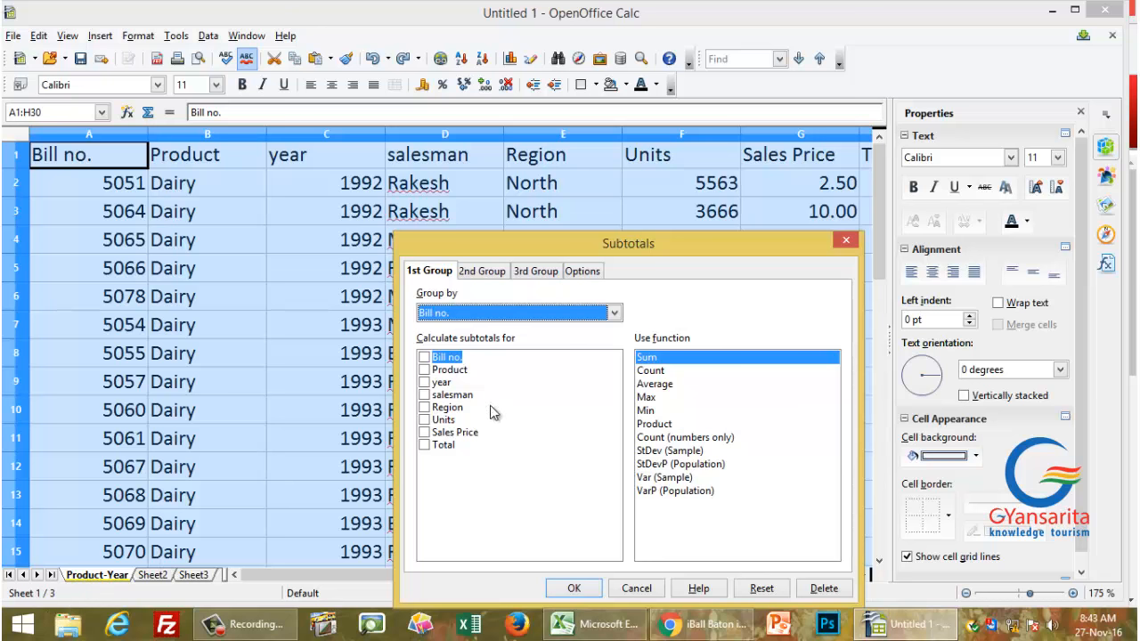
left_click(425, 370)
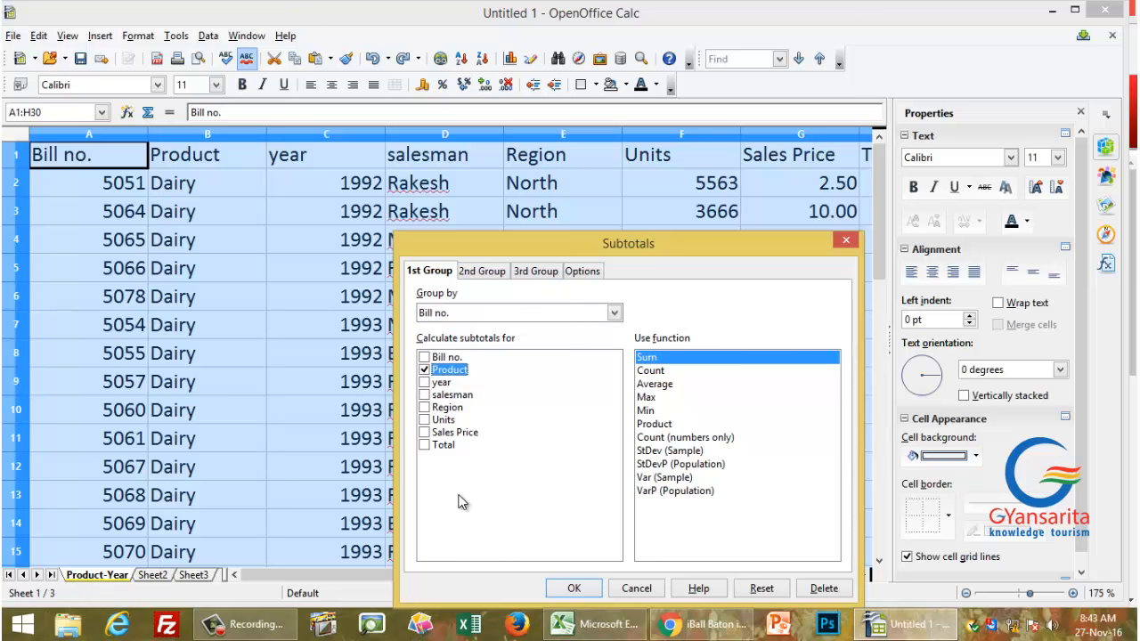
left_click(424, 370)
left_click(481, 313)
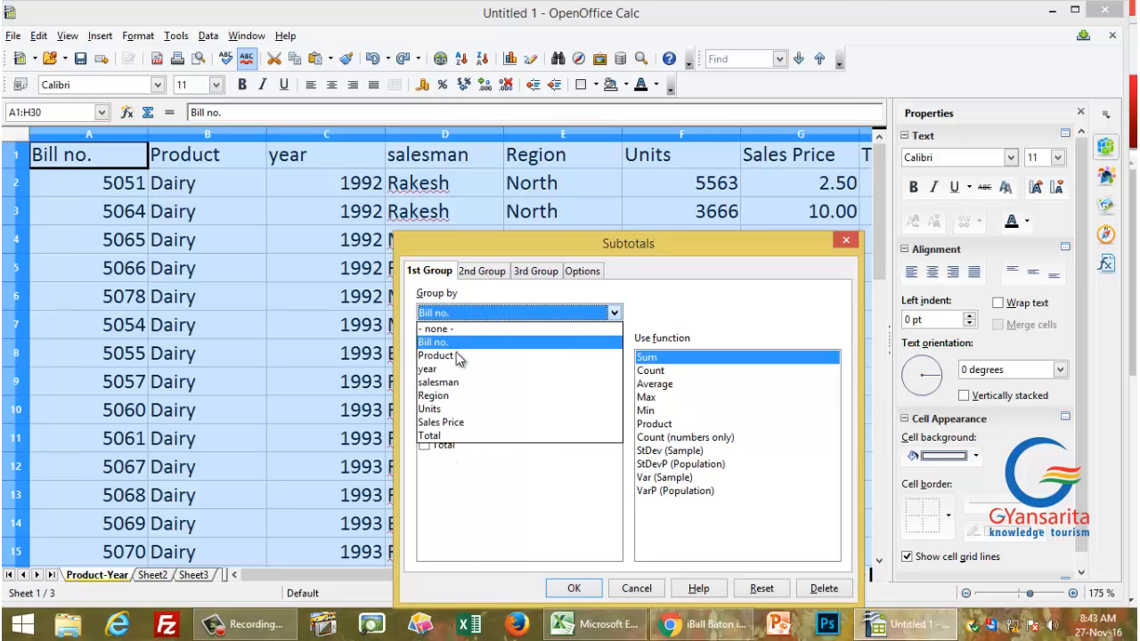
left_click(461, 352)
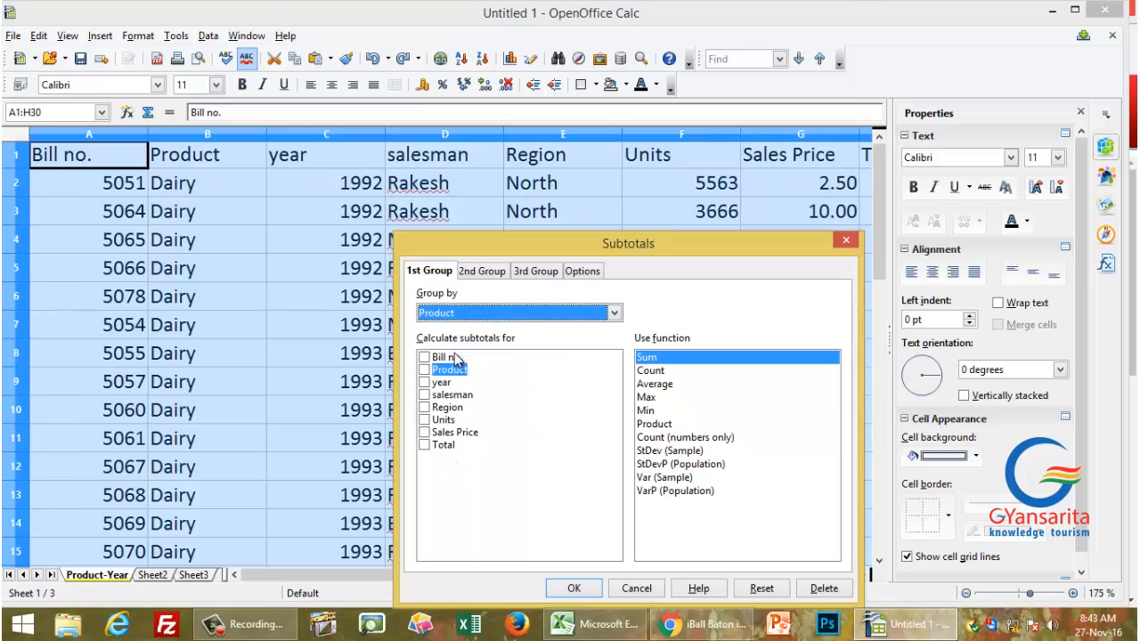
left_click(425, 420)
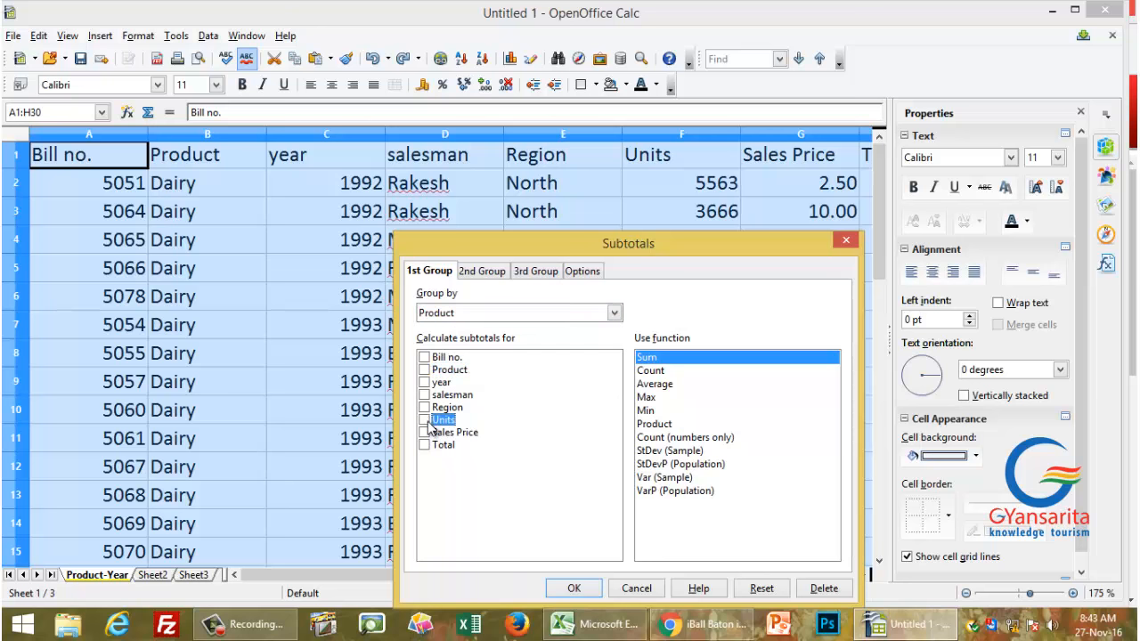
left_click(432, 449)
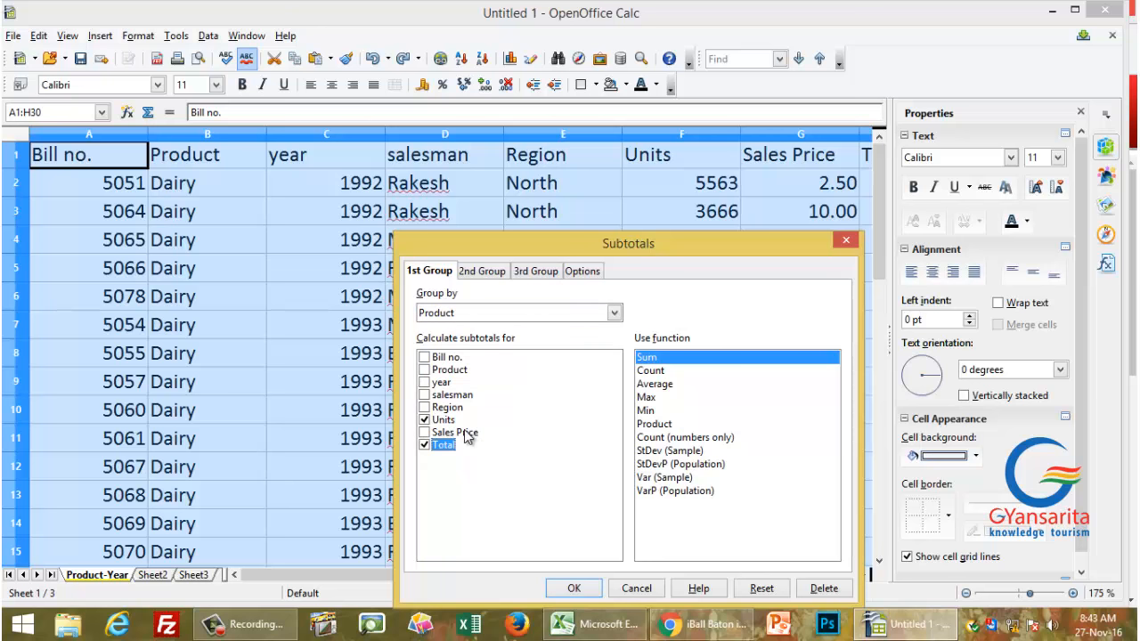
Step: Add a second subtotal group by year, summing Units and Total, and apply both levels
left_click(483, 272)
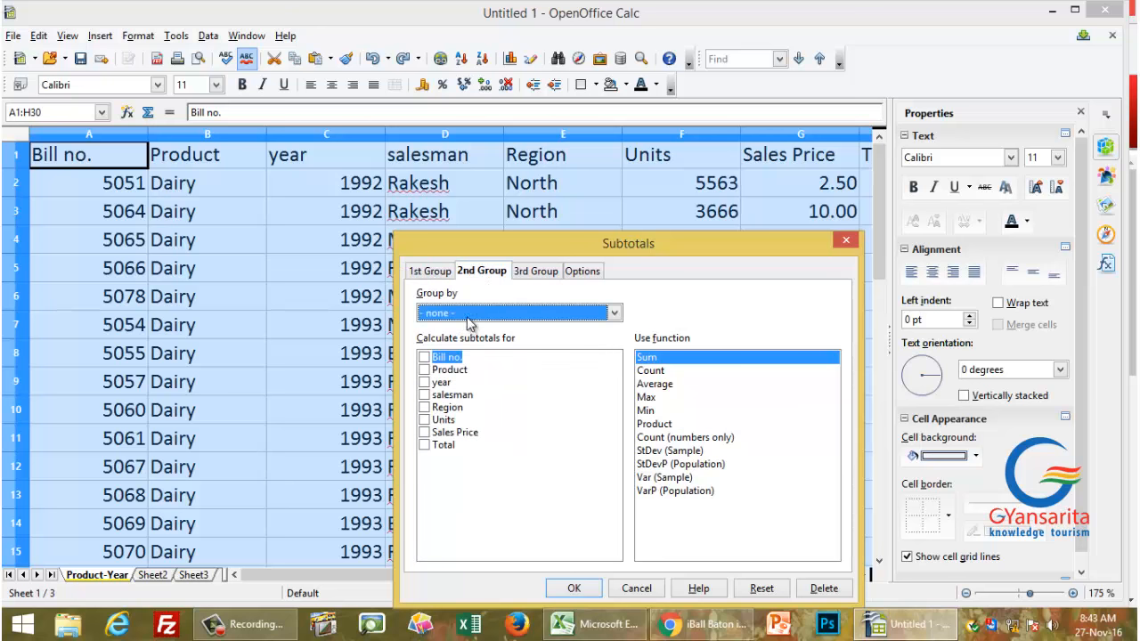
left_click(469, 318)
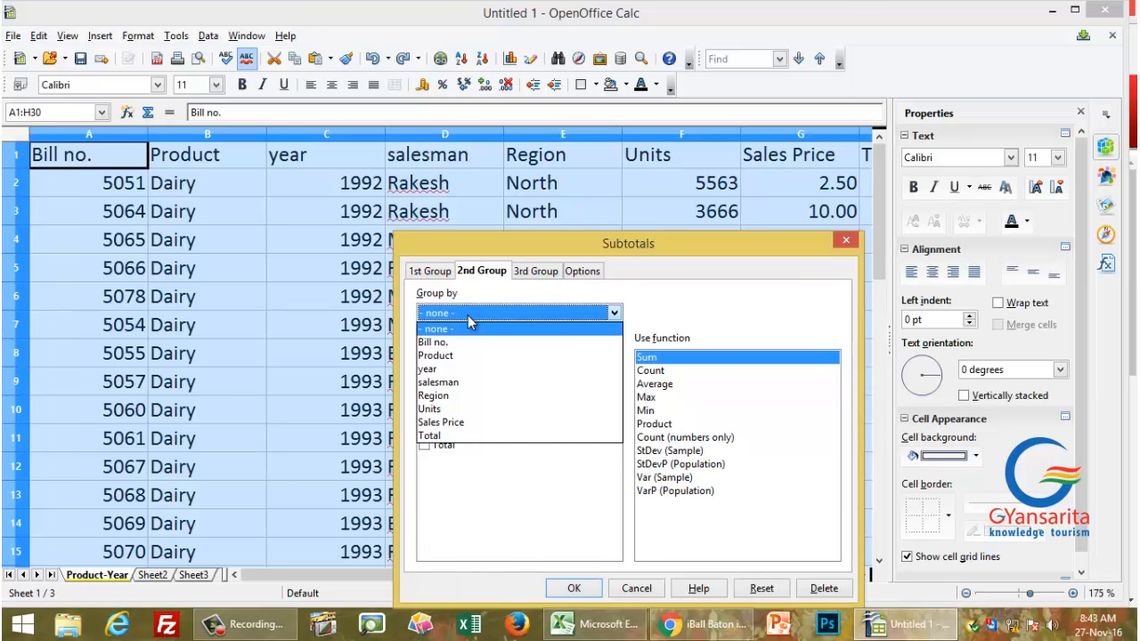
left_click(445, 368)
left_click(424, 419)
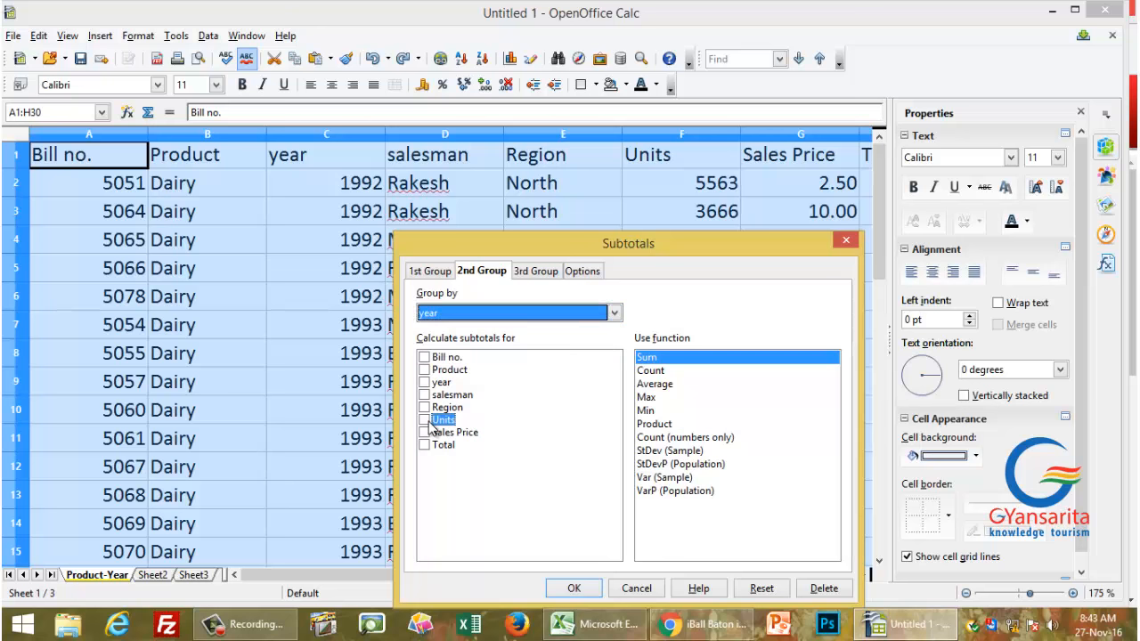
left_click(439, 446)
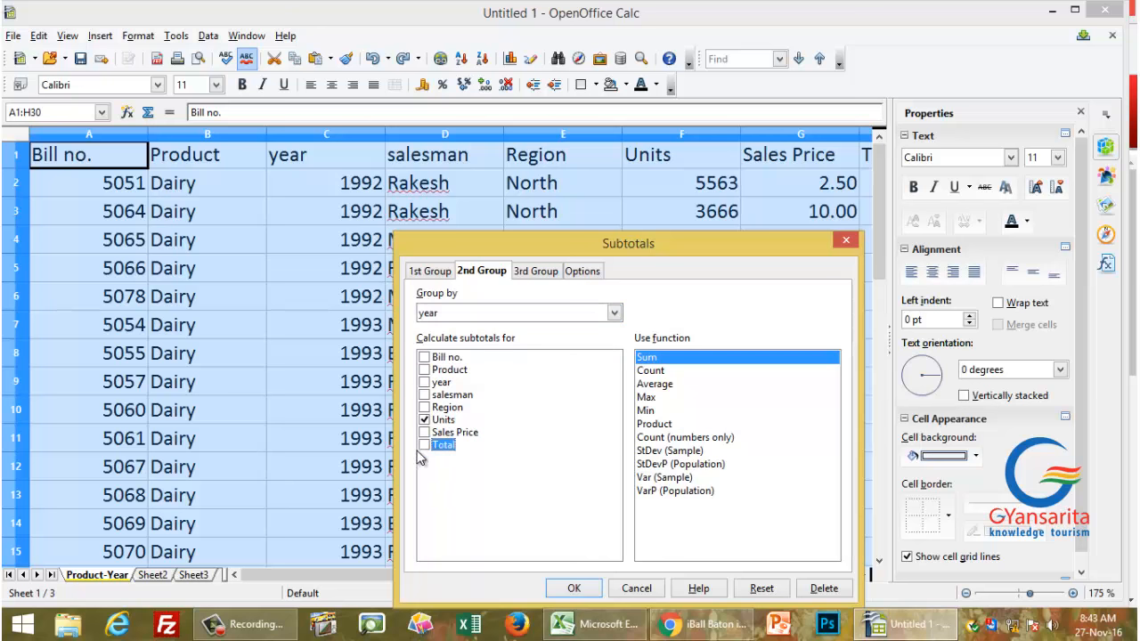
left_click(580, 589)
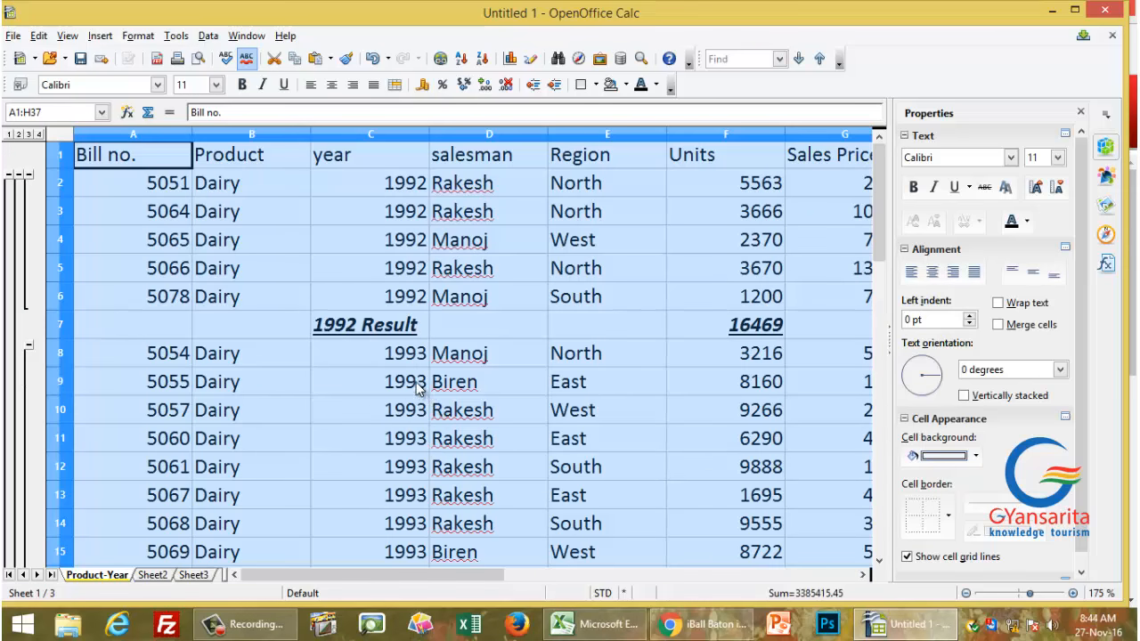
Step: Step through outline levels 1, 2 and 3 to show only the year, product and grand total rows, then select C40
mouse_move(418, 576)
left_mouse_down()
mouse_move(580, 571)
mouse_move(419, 574)
left_mouse_up()
scroll(410, 357, "down", 6)
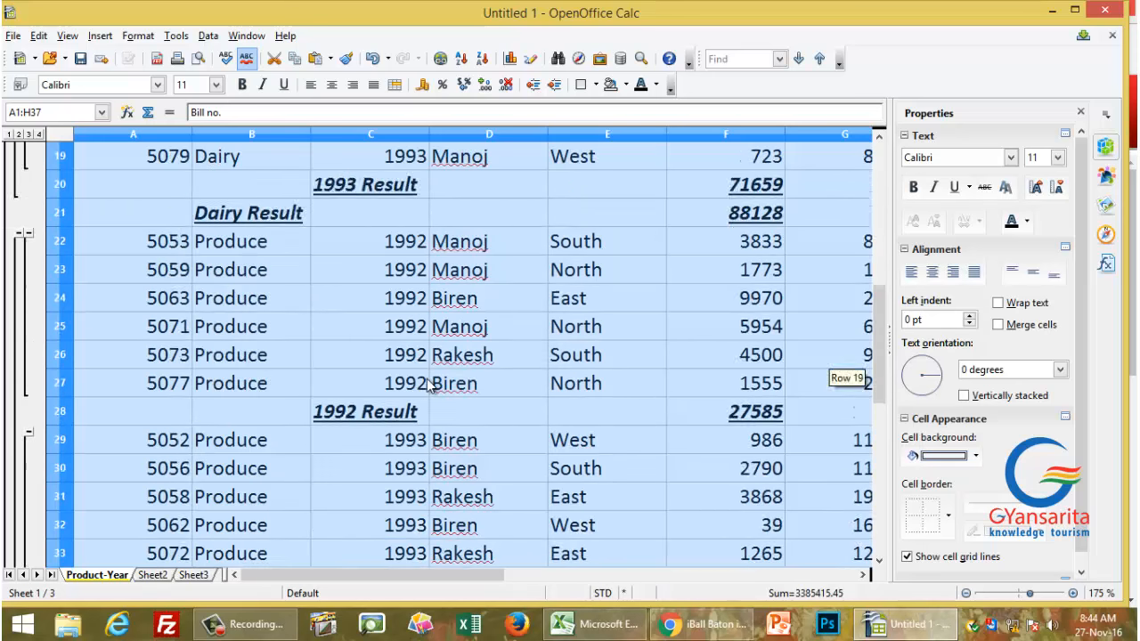
scroll(425, 374, "up", 6)
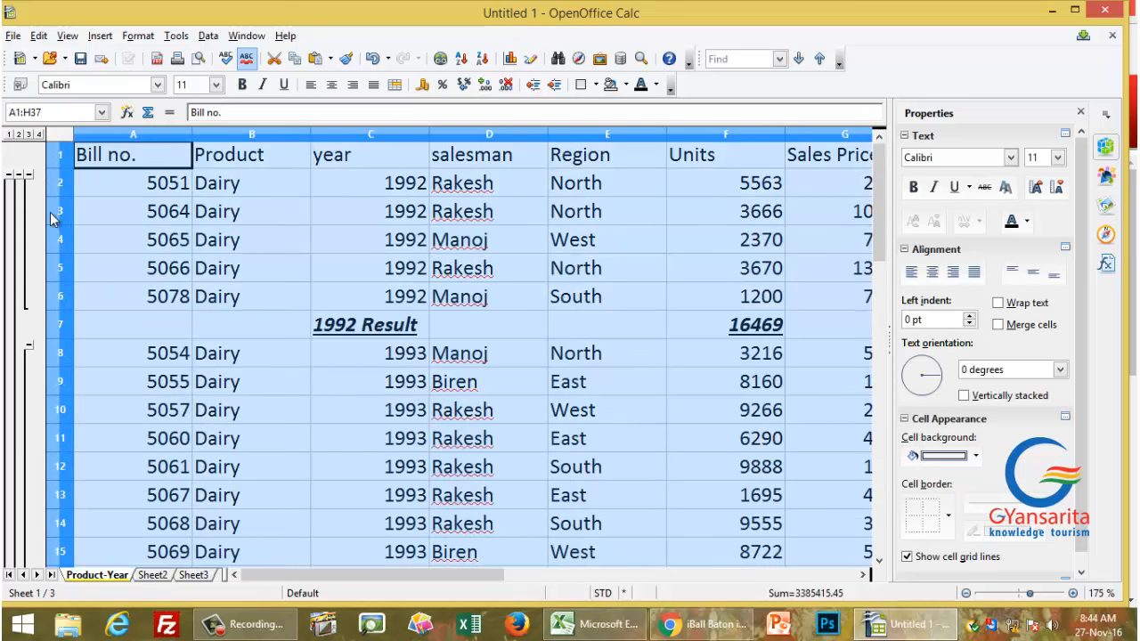
left_click(8, 134)
left_click(18, 134)
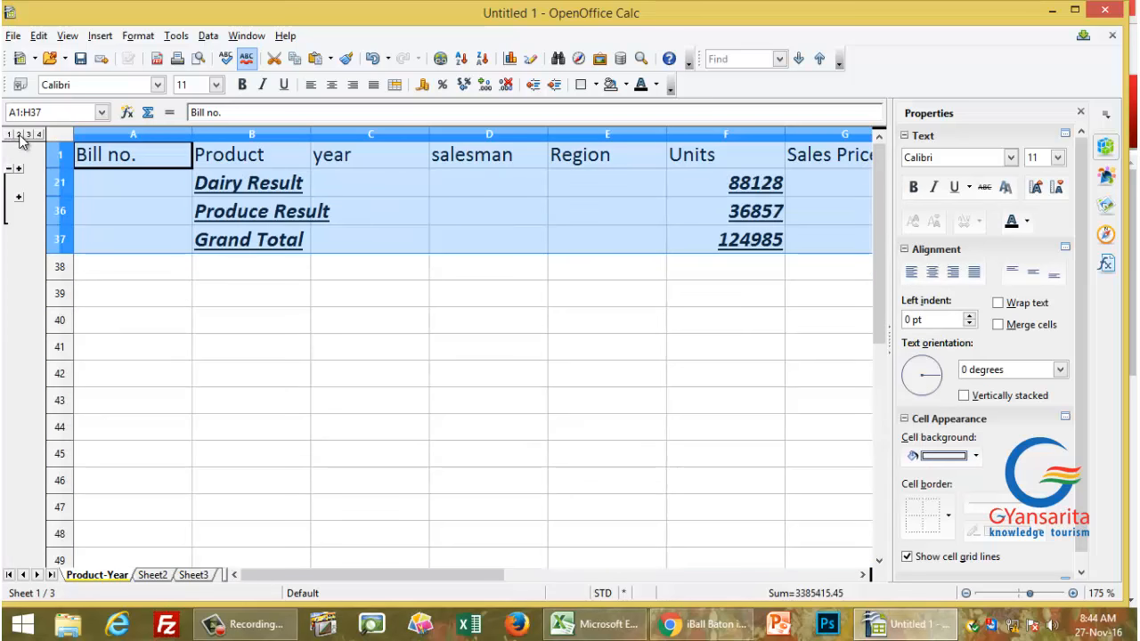
left_click(28, 135)
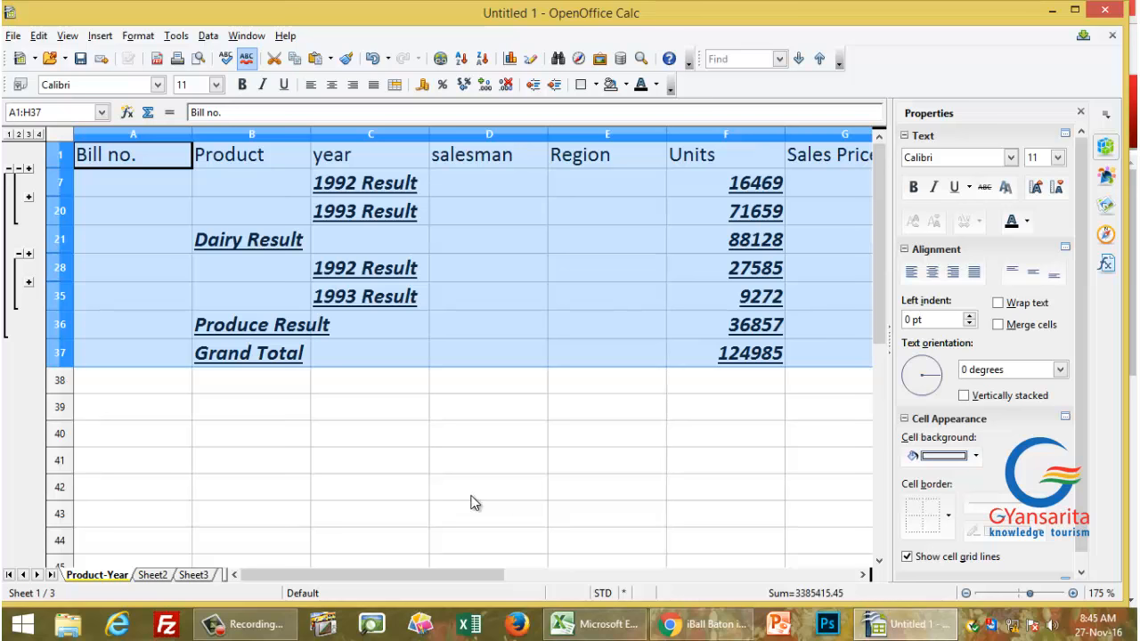
left_click(356, 435)
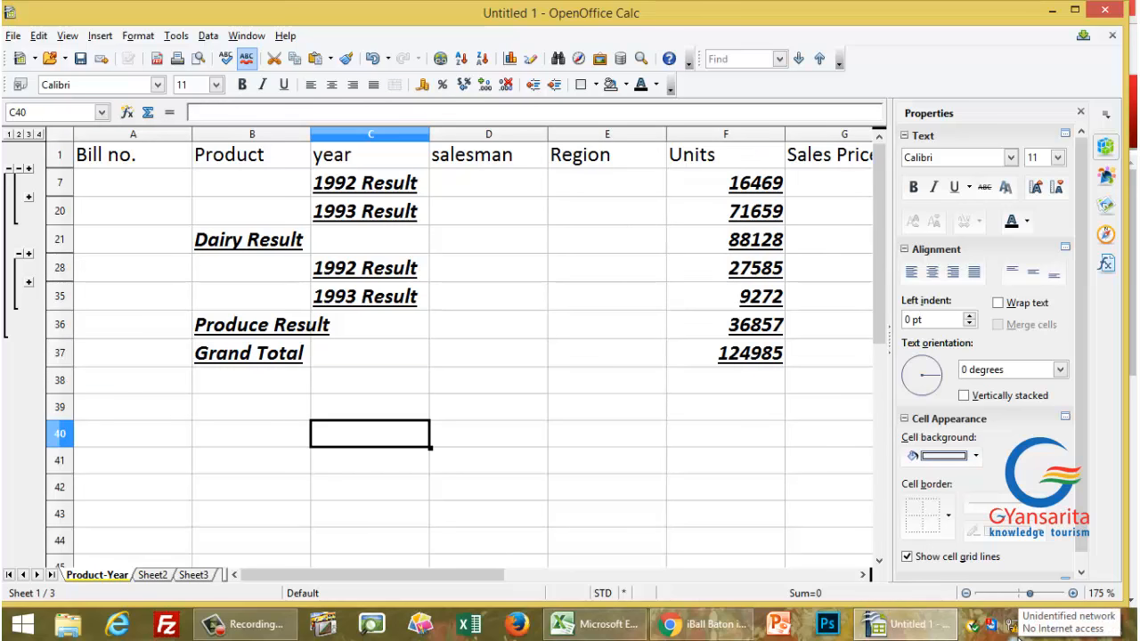
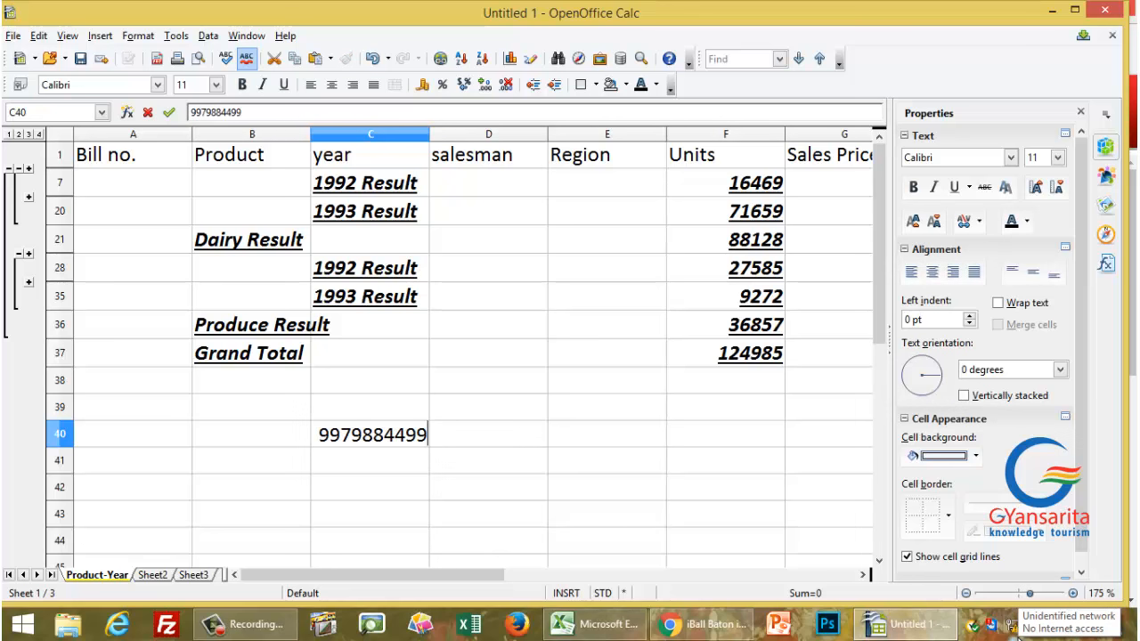
key("Return")
type("w")
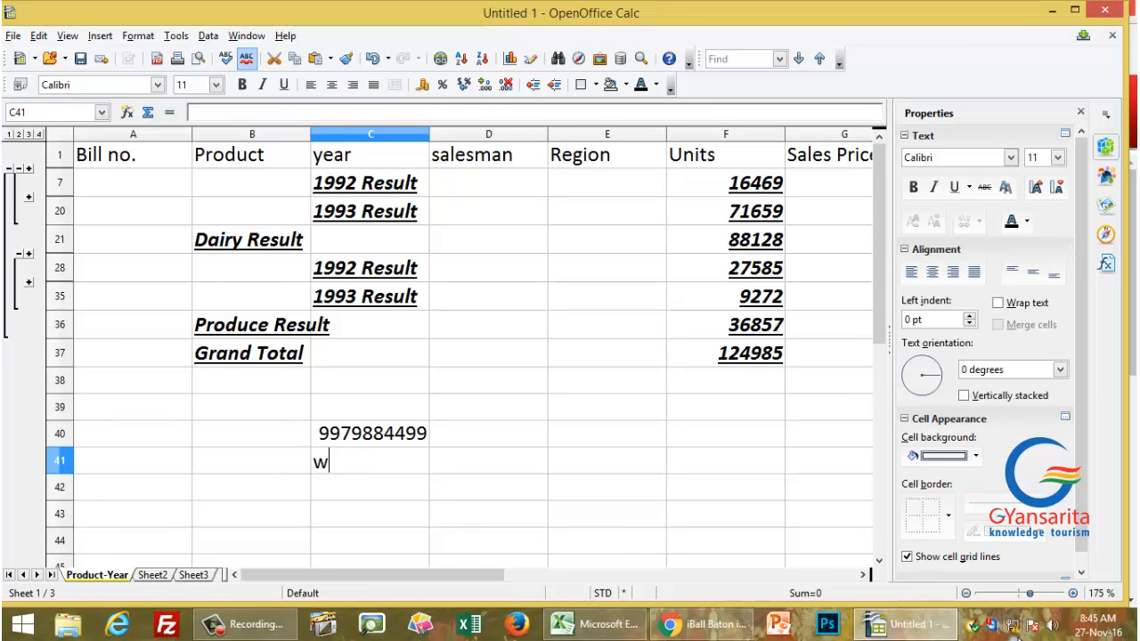
type("ww.")
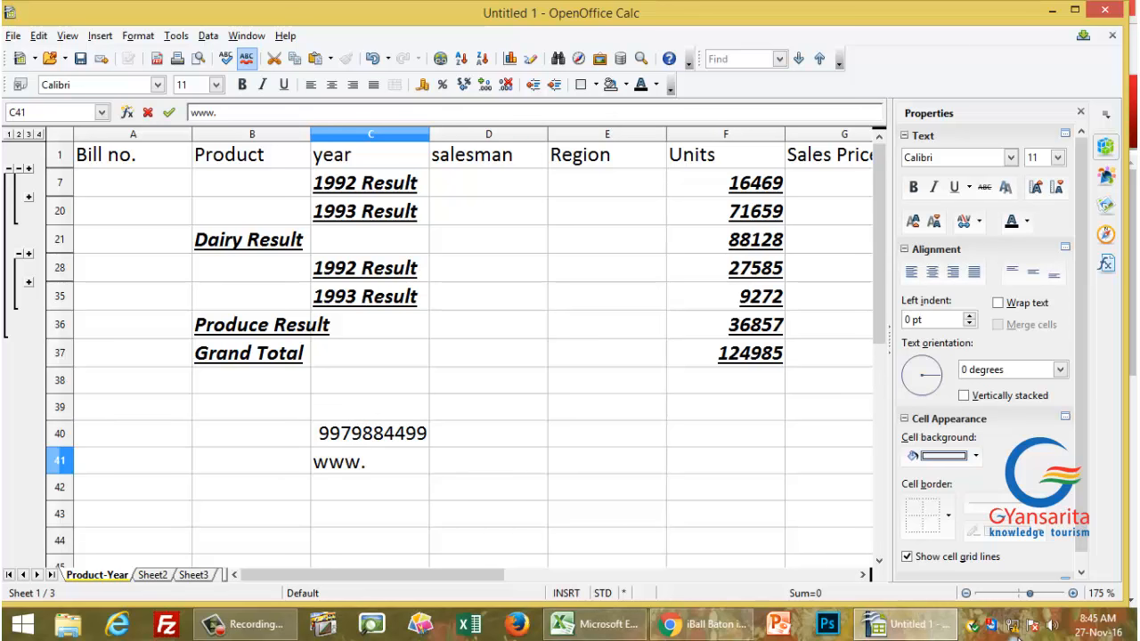
type("d")
key("BackSpace")
type("gyansari")
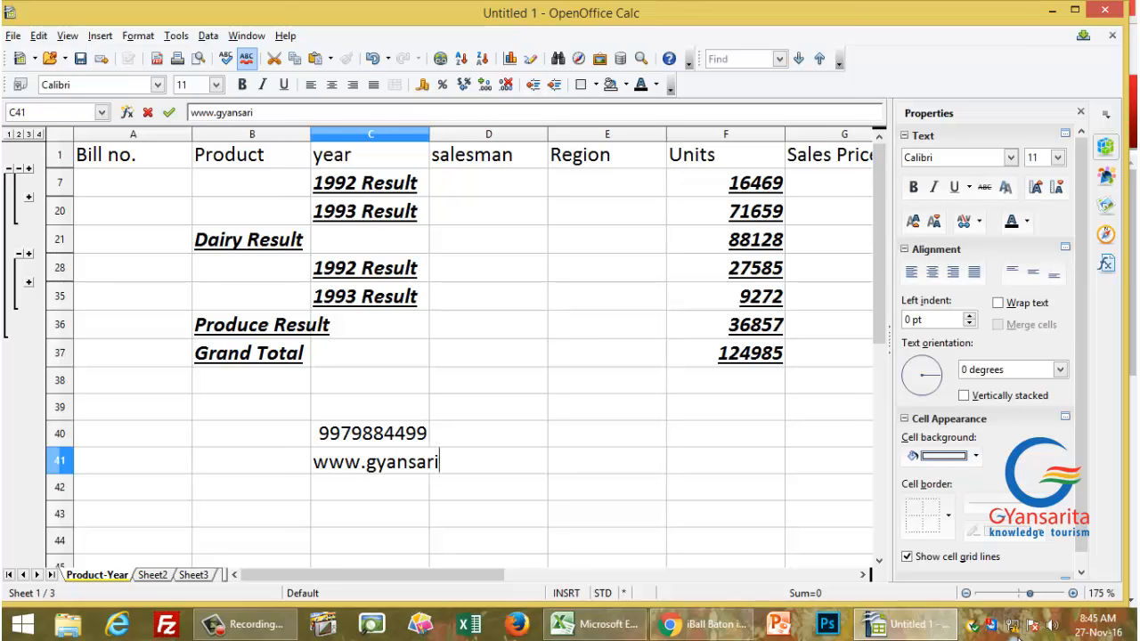
type("ta.com")
key("Return")
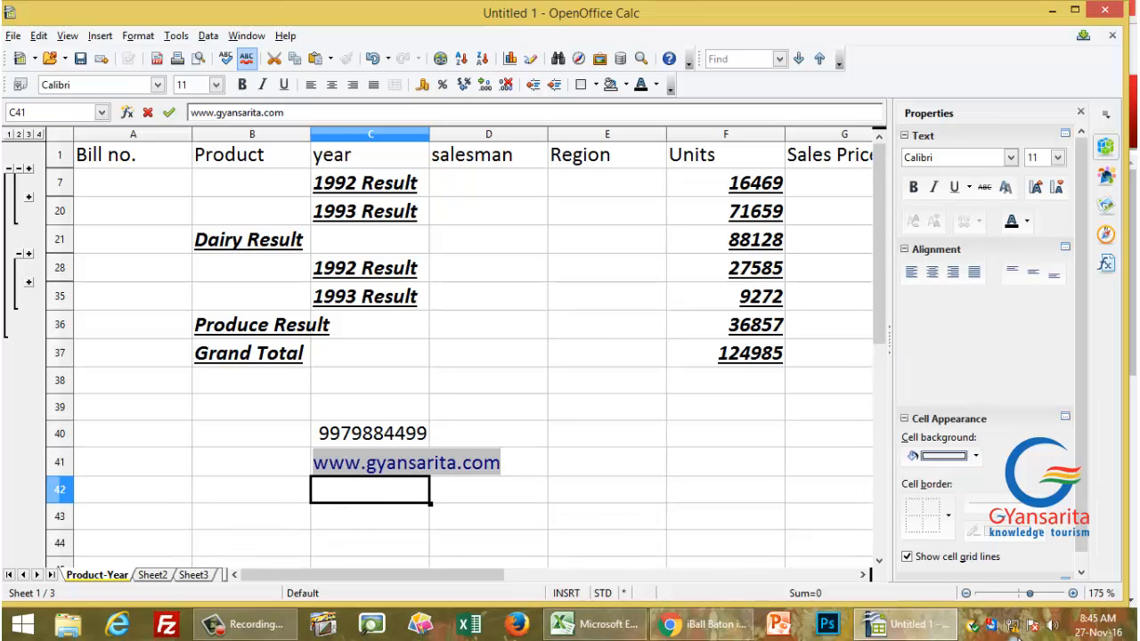
key("Up")
key("Down")
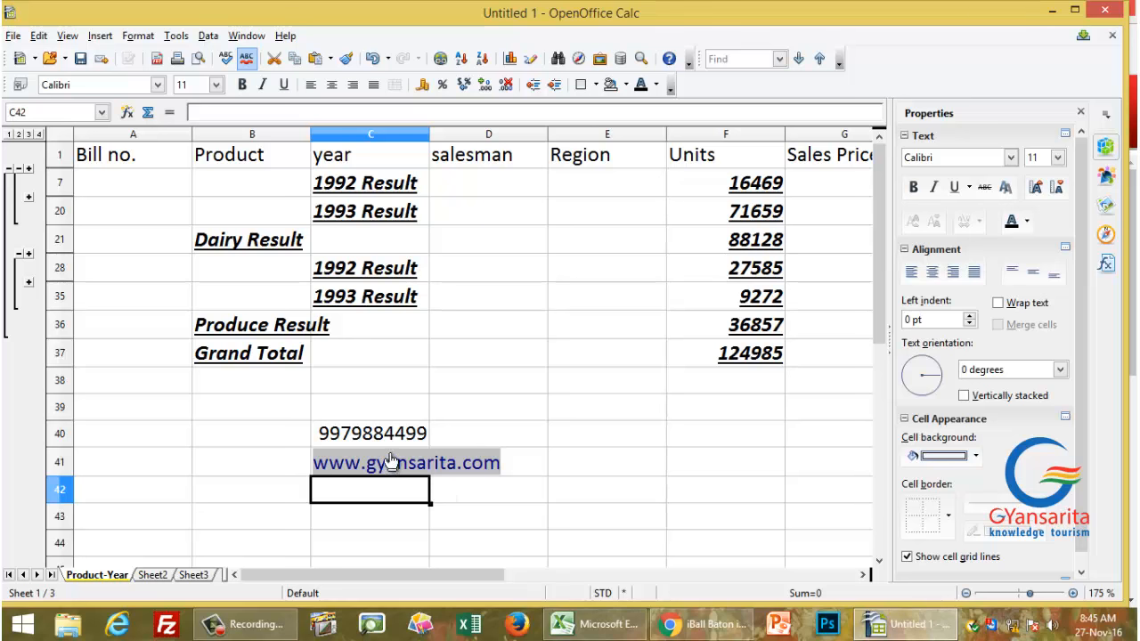
Step: Delete all contents from cells C39:C42
left_click_drag(377, 412, 389, 493)
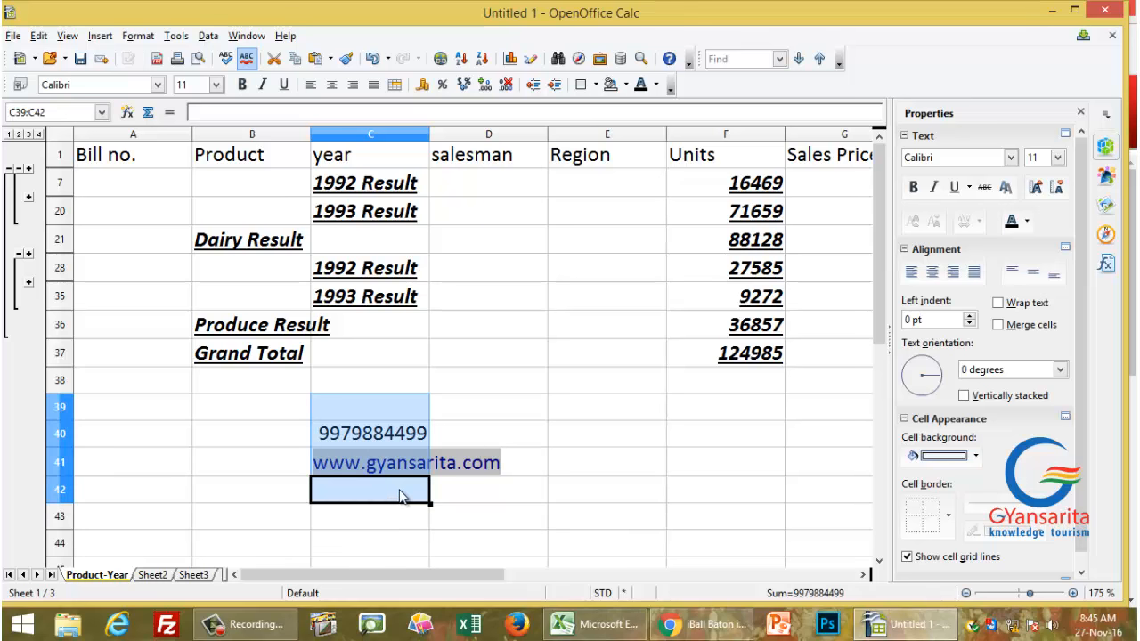
key("BackSpace")
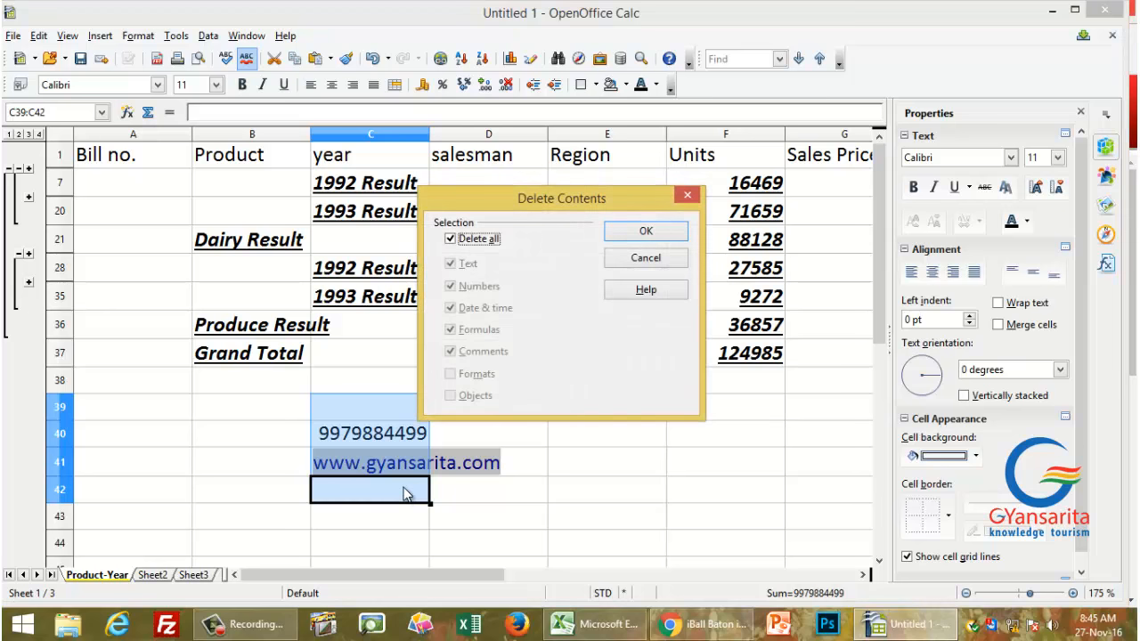
left_click(648, 232)
left_click(260, 416)
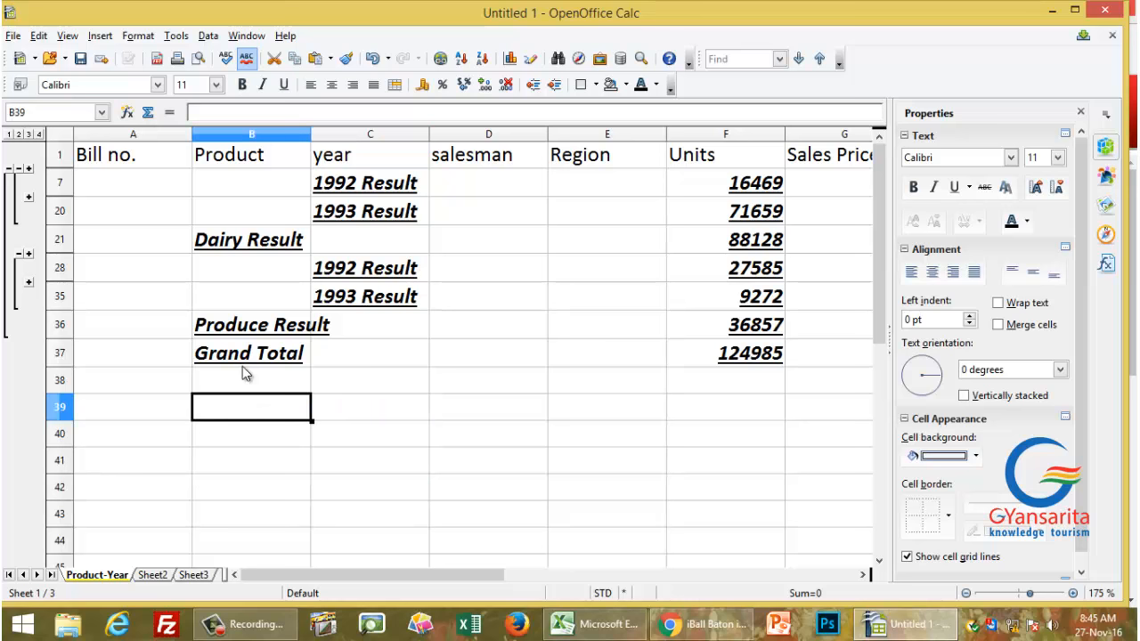
Step: Expand and re-collapse the Produce 1993 detail rows, then select cell A1
left_click(134, 192)
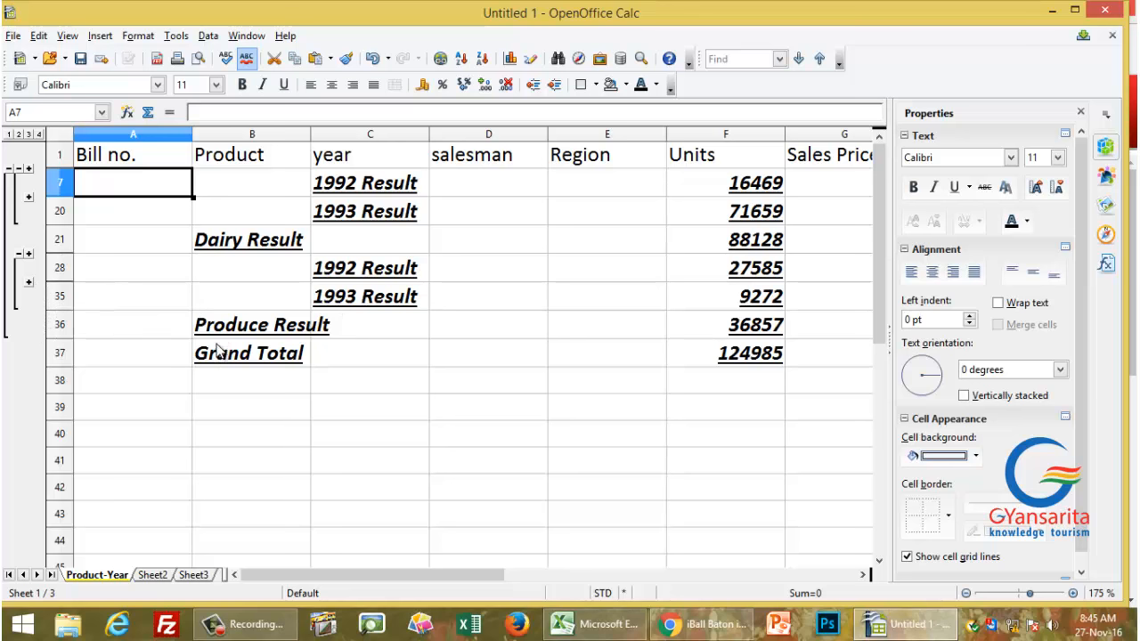
left_click(28, 283)
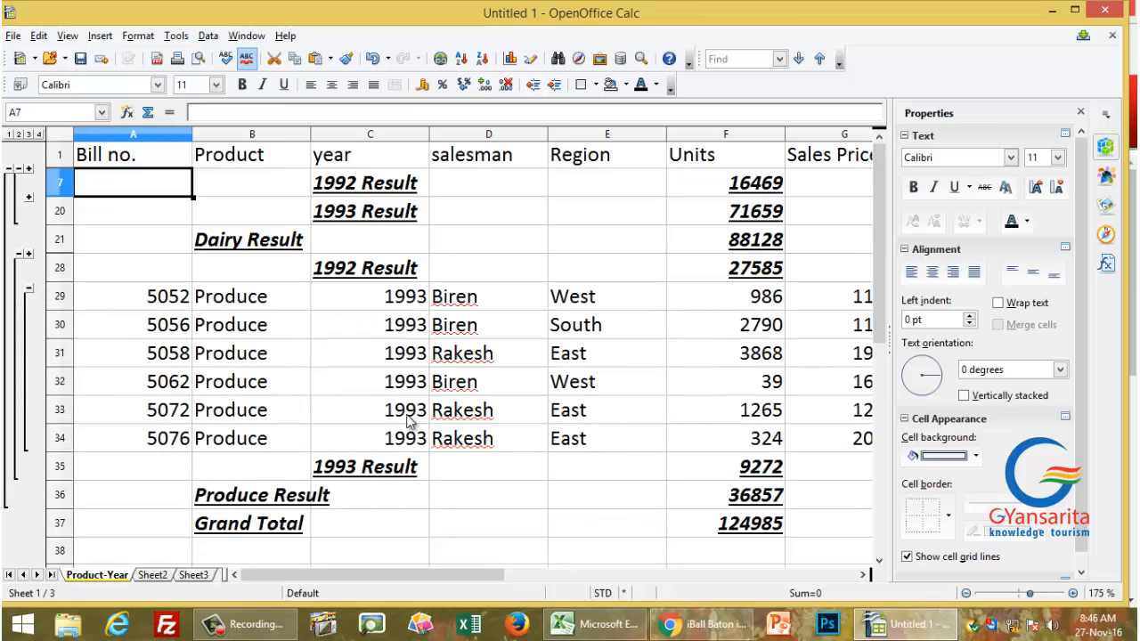
left_click(28, 285)
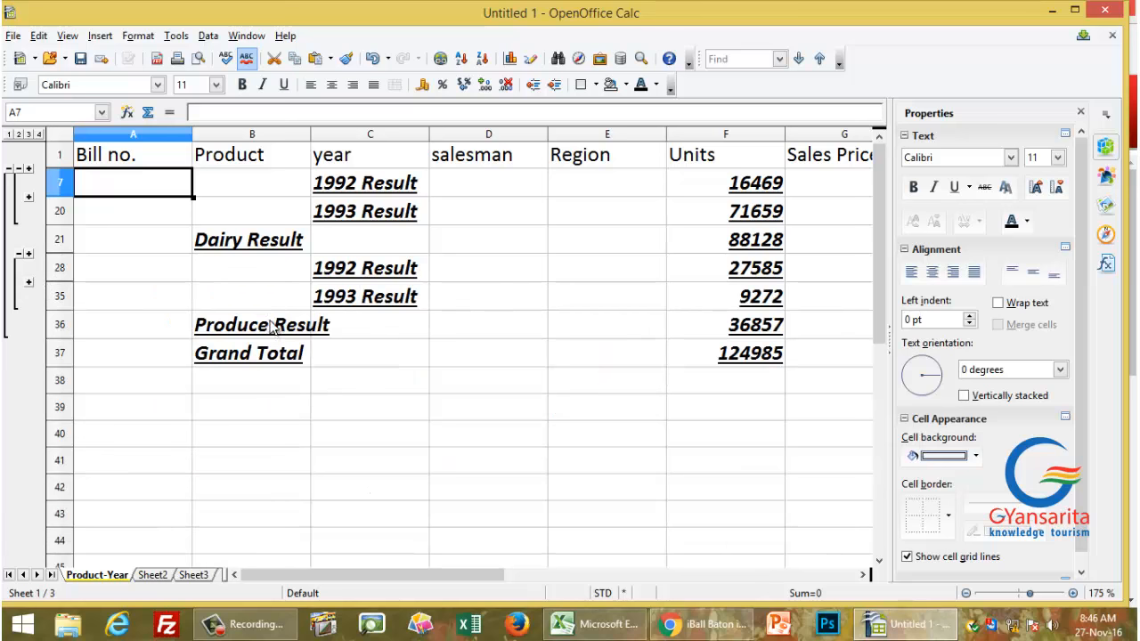
left_click(119, 154)
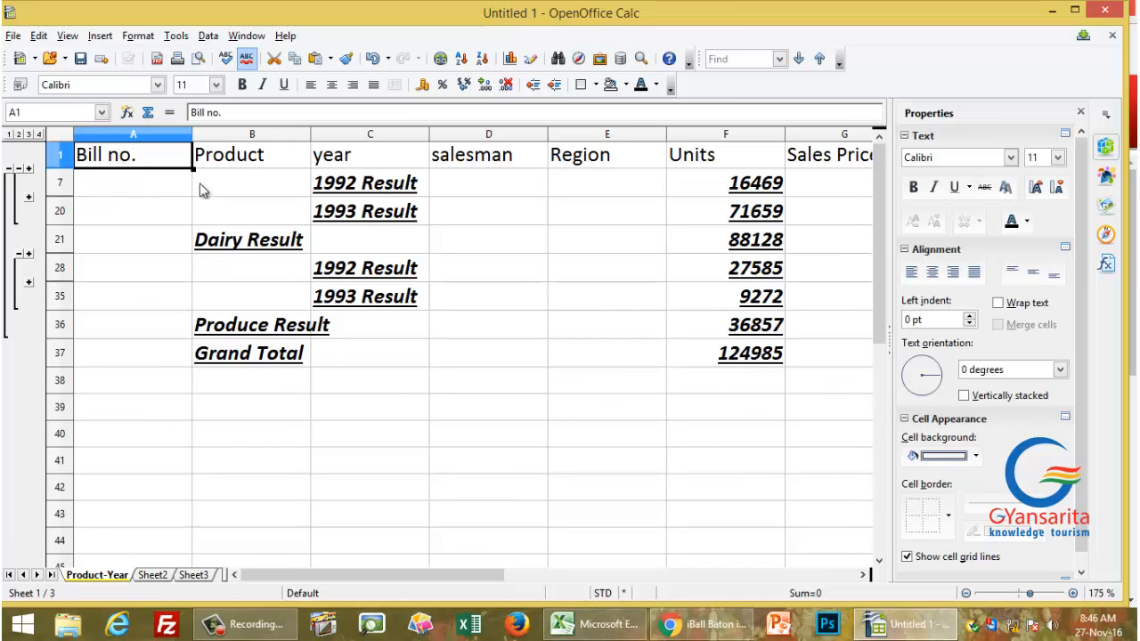
Step: In the Subtotals dialog, set the 1st group to '- none -' with Units and Total unticked
left_click(208, 38)
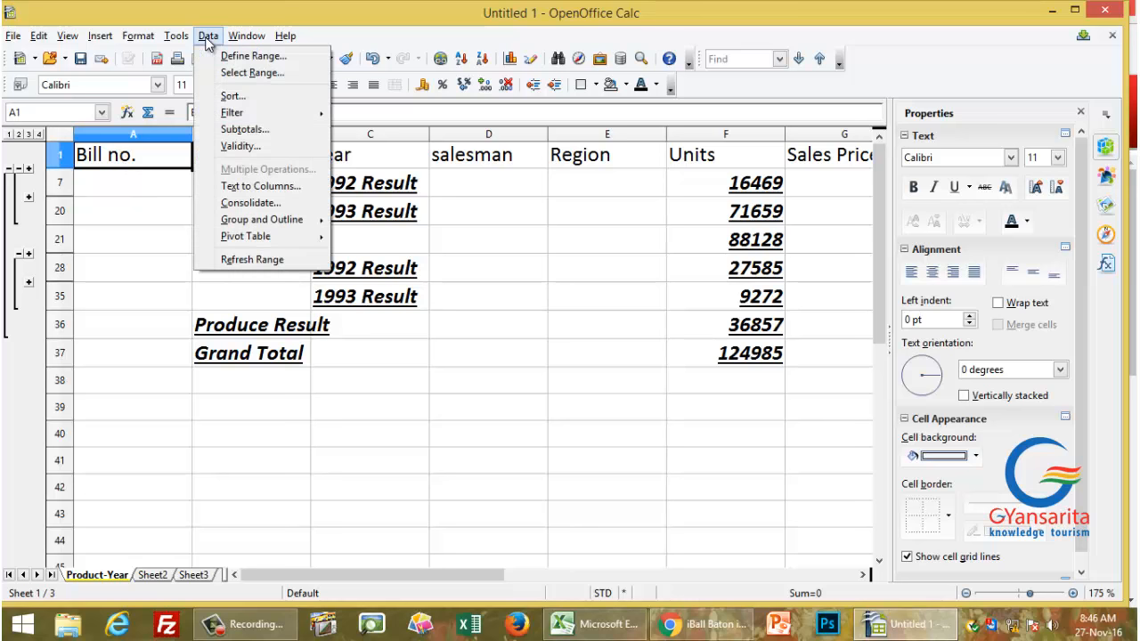
left_click(242, 129)
left_click(458, 313)
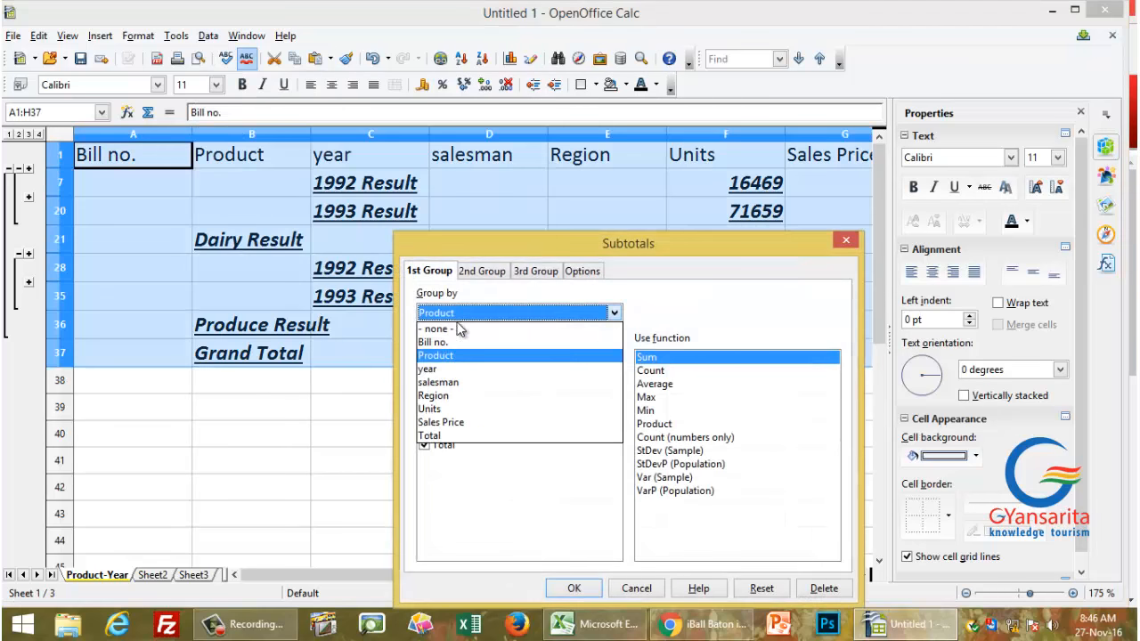
left_click(453, 344)
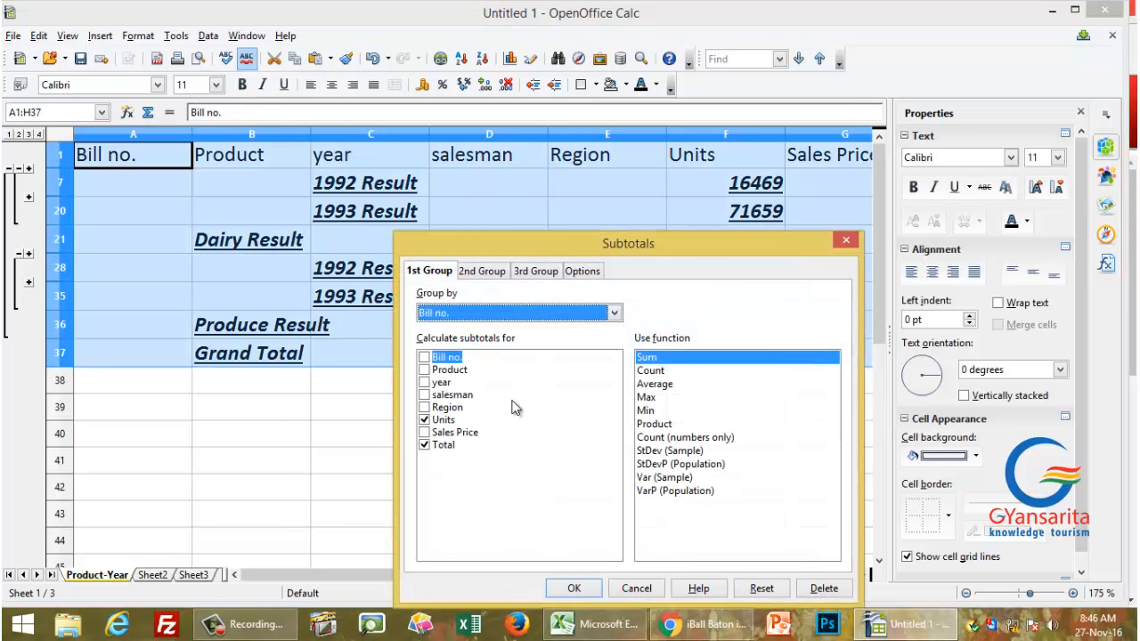
left_click(424, 419)
left_click(425, 445)
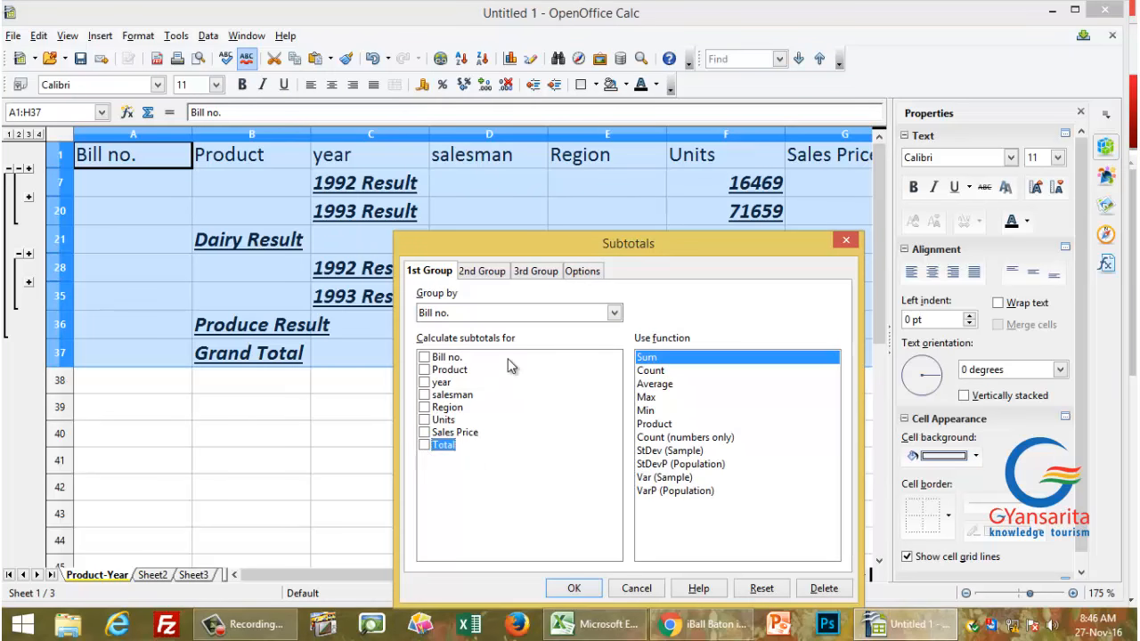
left_click(481, 316)
left_click(481, 316)
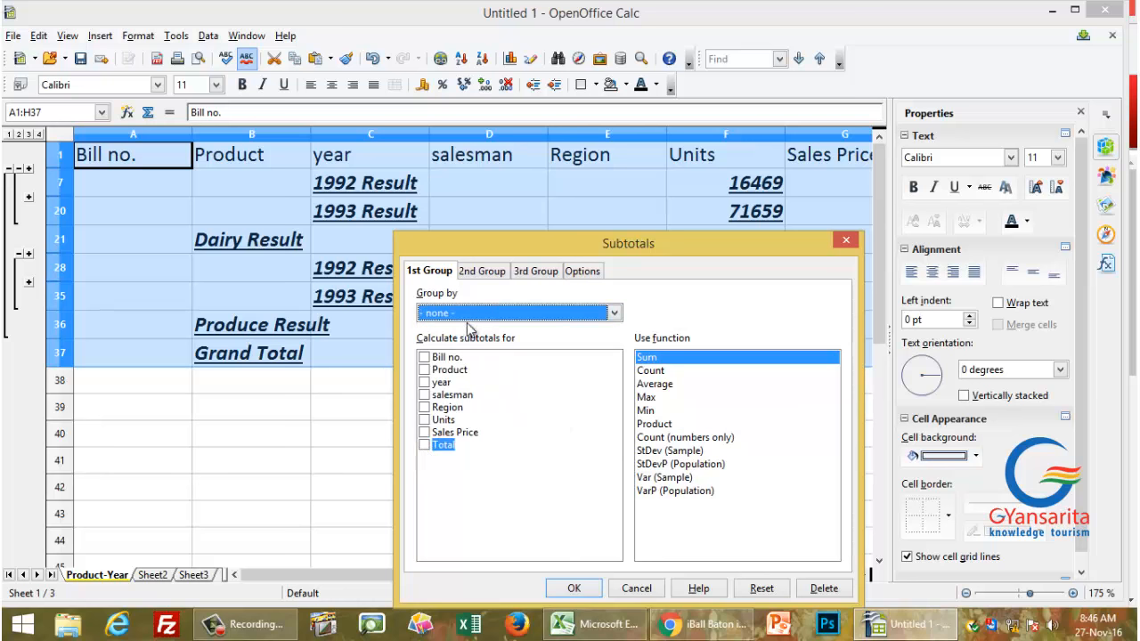
Step: Set the 2nd group to '- none -' without Units or Total and apply, leaving plain sales rows
left_click(484, 272)
left_click(481, 315)
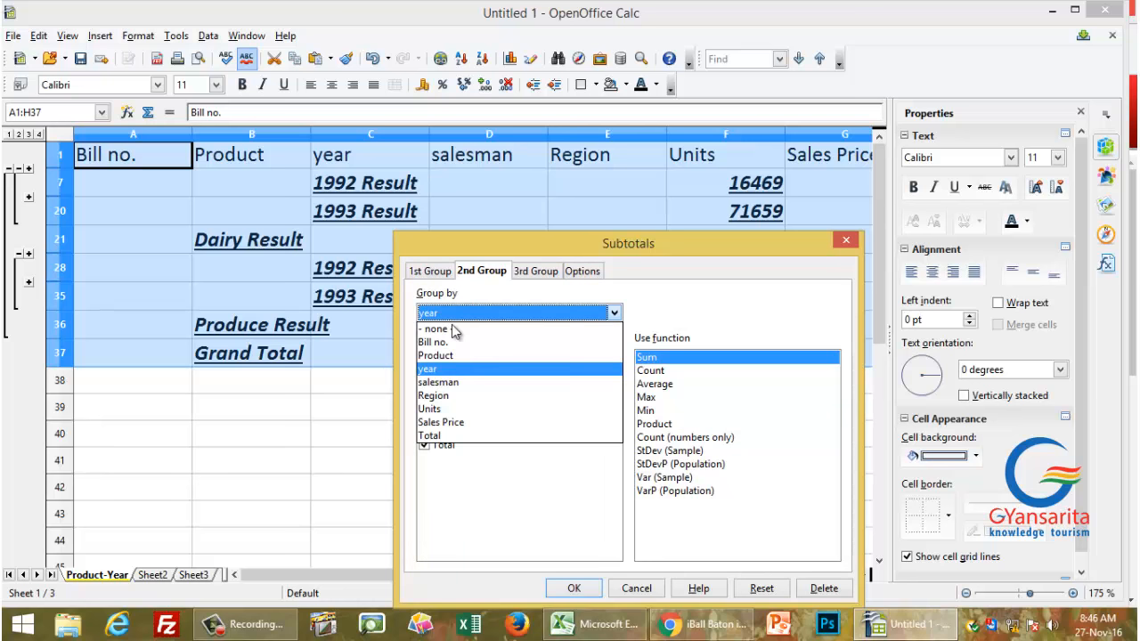
left_click(448, 327)
left_click(426, 419)
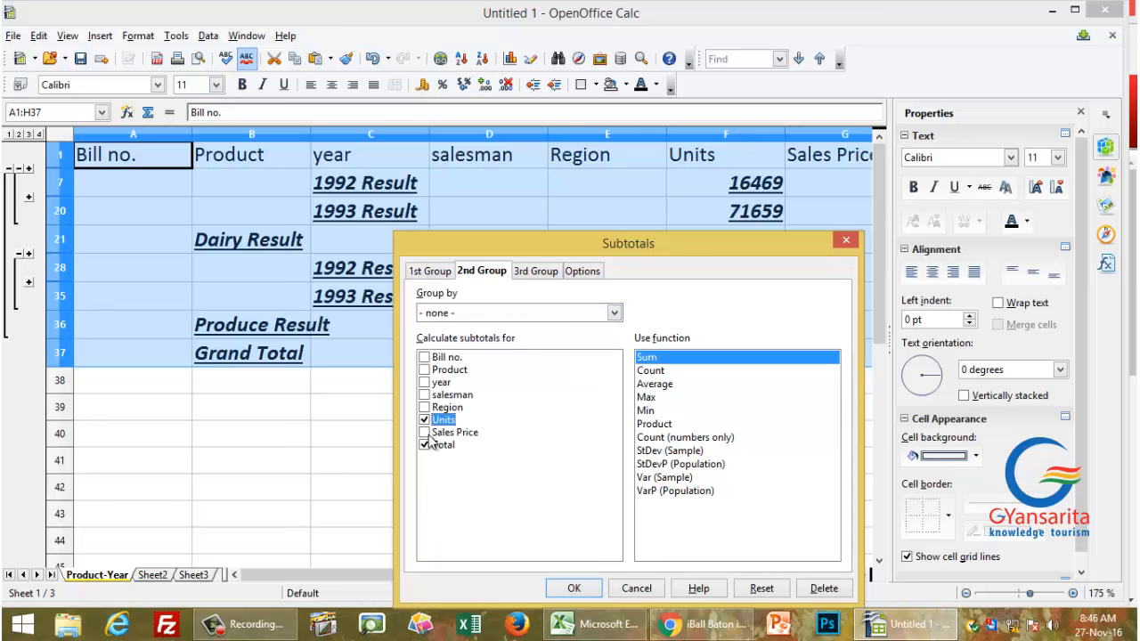
left_click(426, 445)
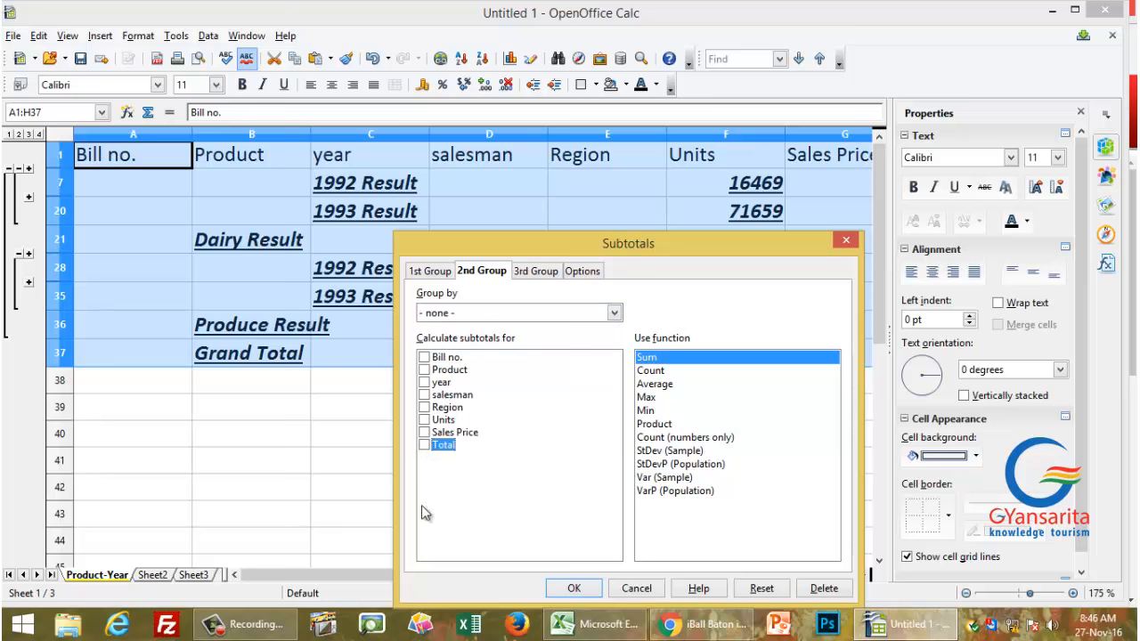
left_click(562, 590)
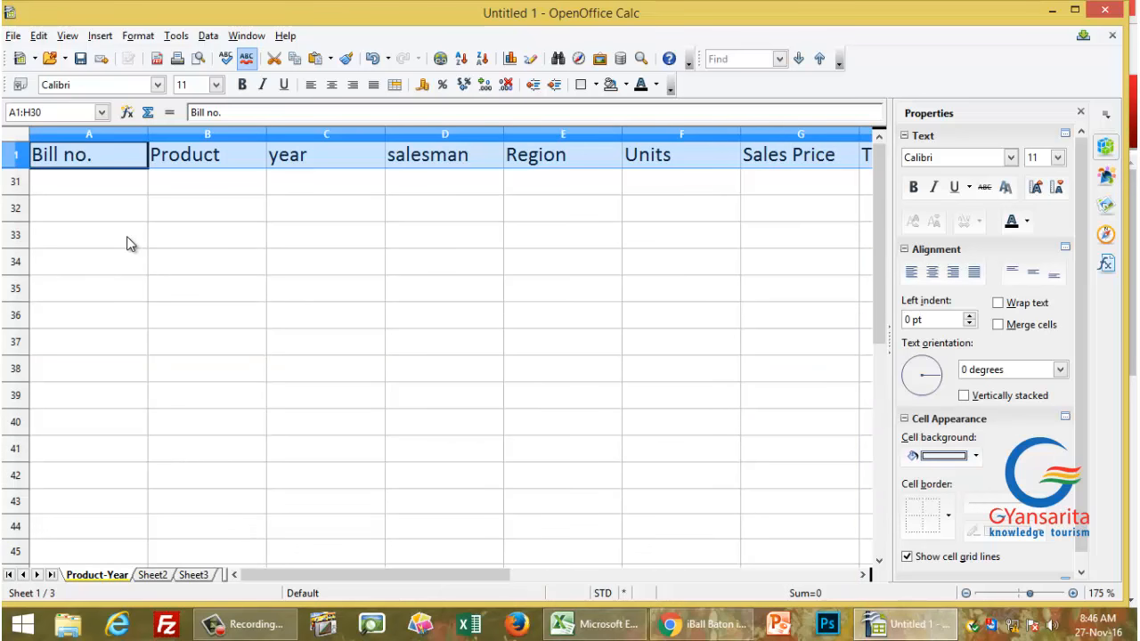
key("Up")
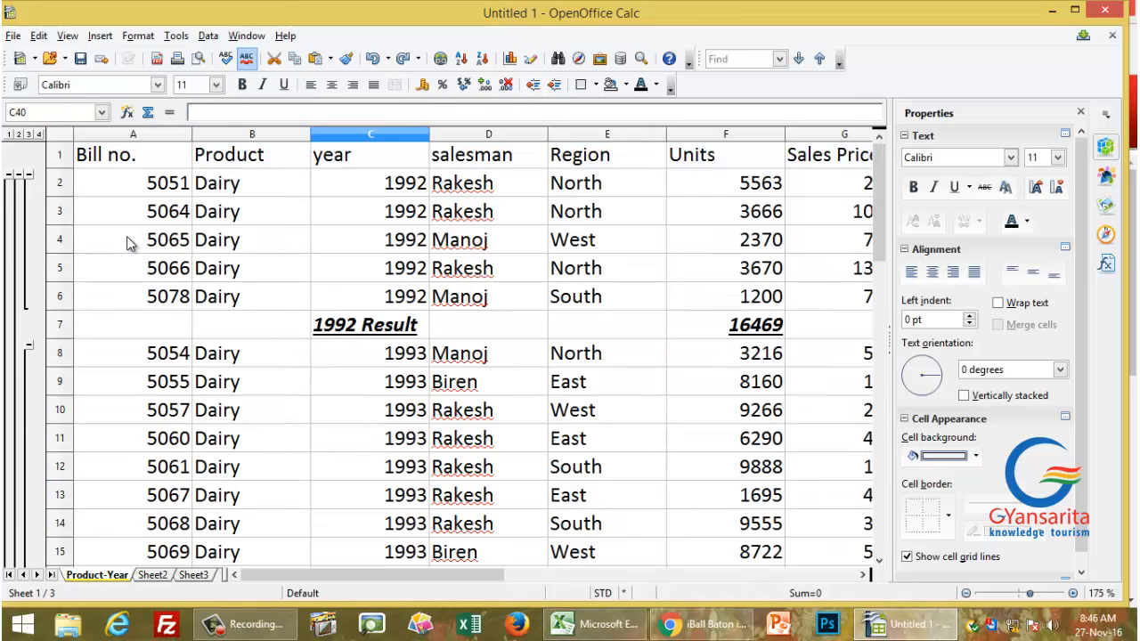
key("ctrl+z")
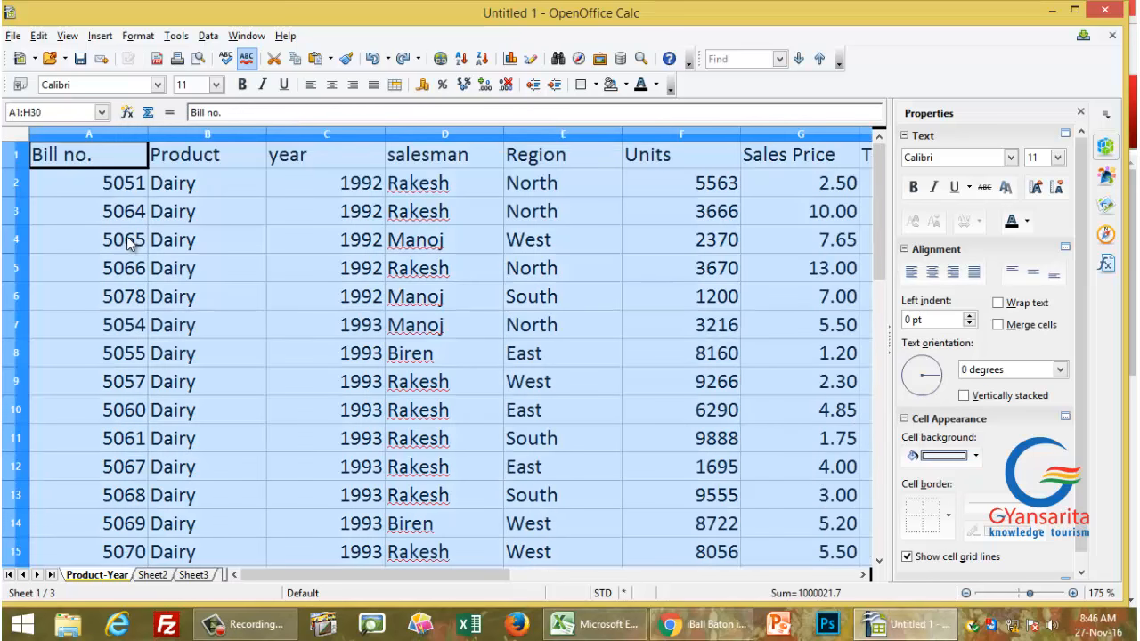
key("ctrl+Home")
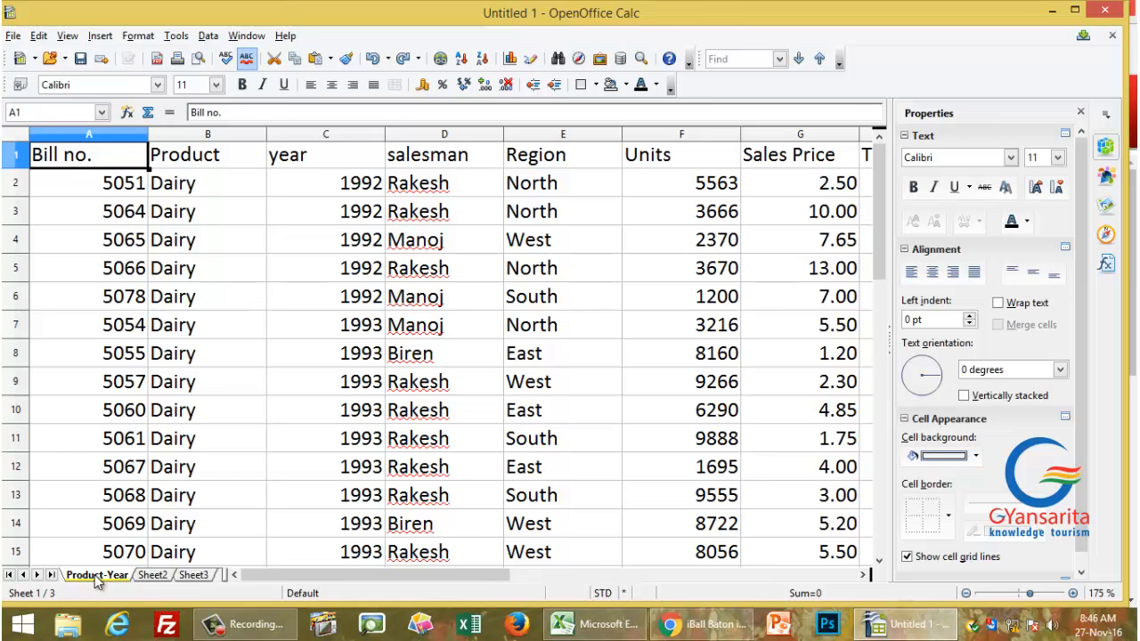
Step: Copy the Product-Year sheet as Product-Year_2, placed before Sheet2
left_click_drag(98, 575, 160, 580)
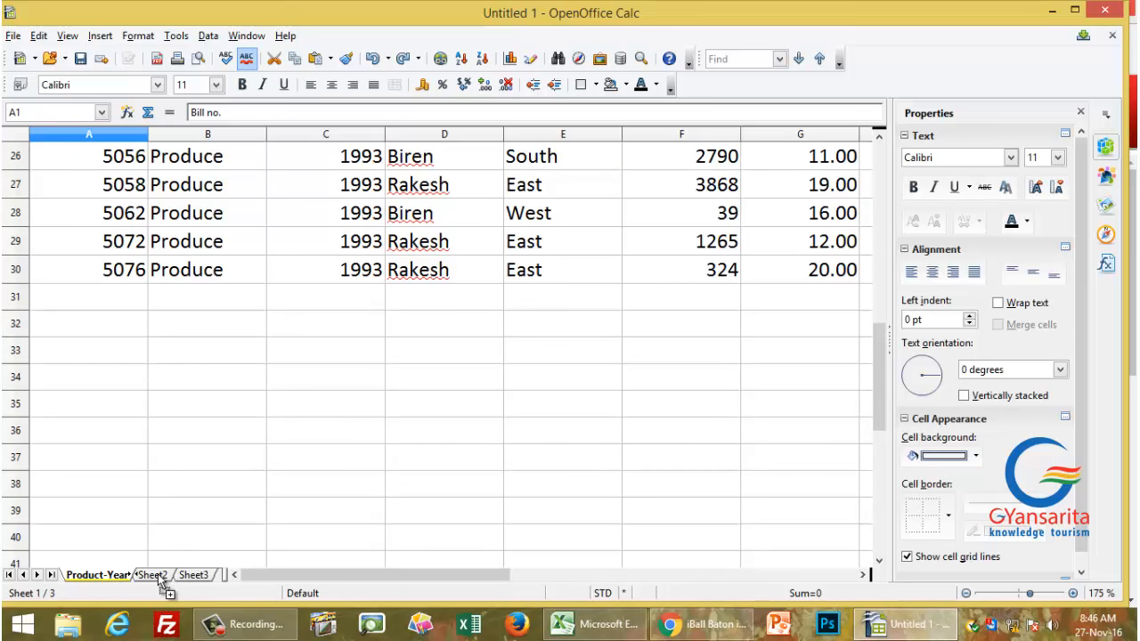
left_click_drag(160, 579, 160, 580)
left_click_drag(160, 580, 161, 580)
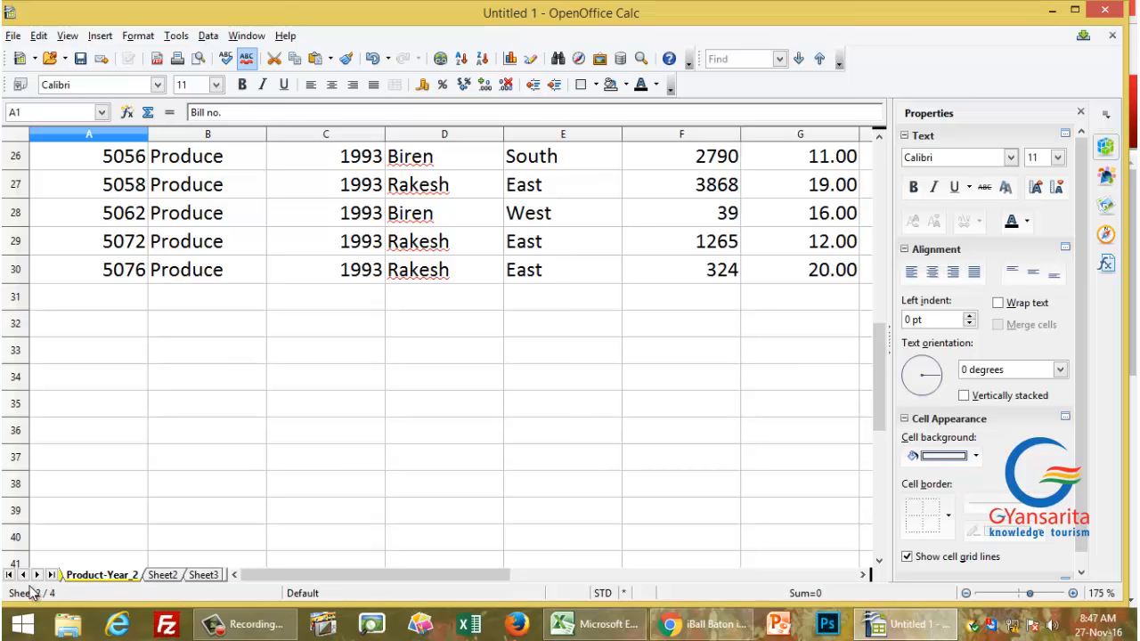
left_click(24, 576)
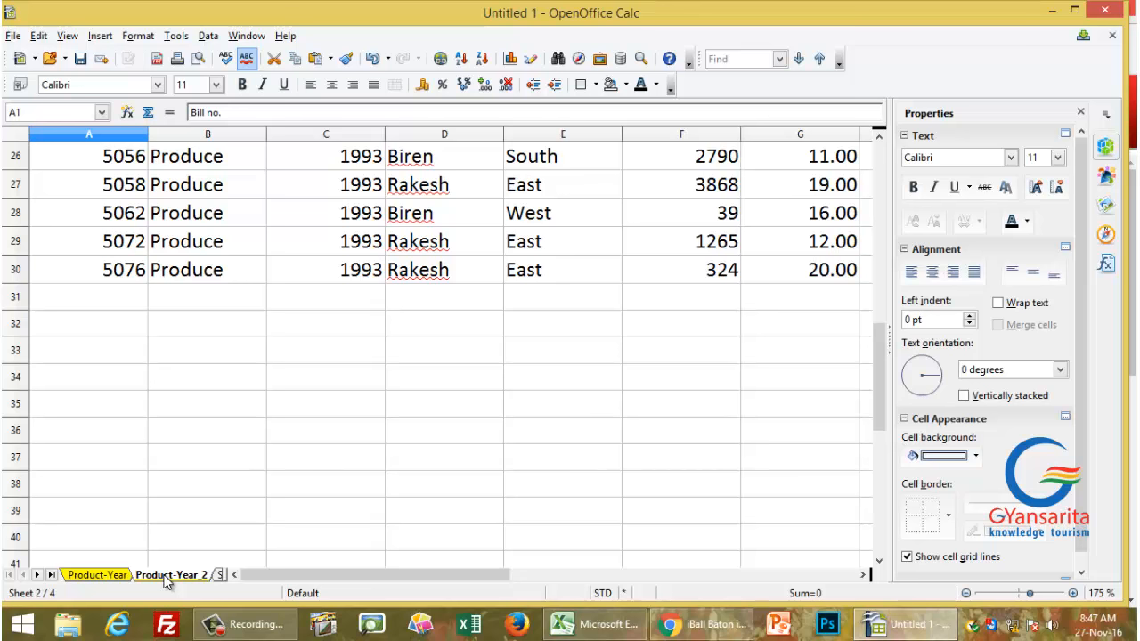
Step: Rename the Product-Year_2 sheet to 'Product-salesman'
double_click(165, 575)
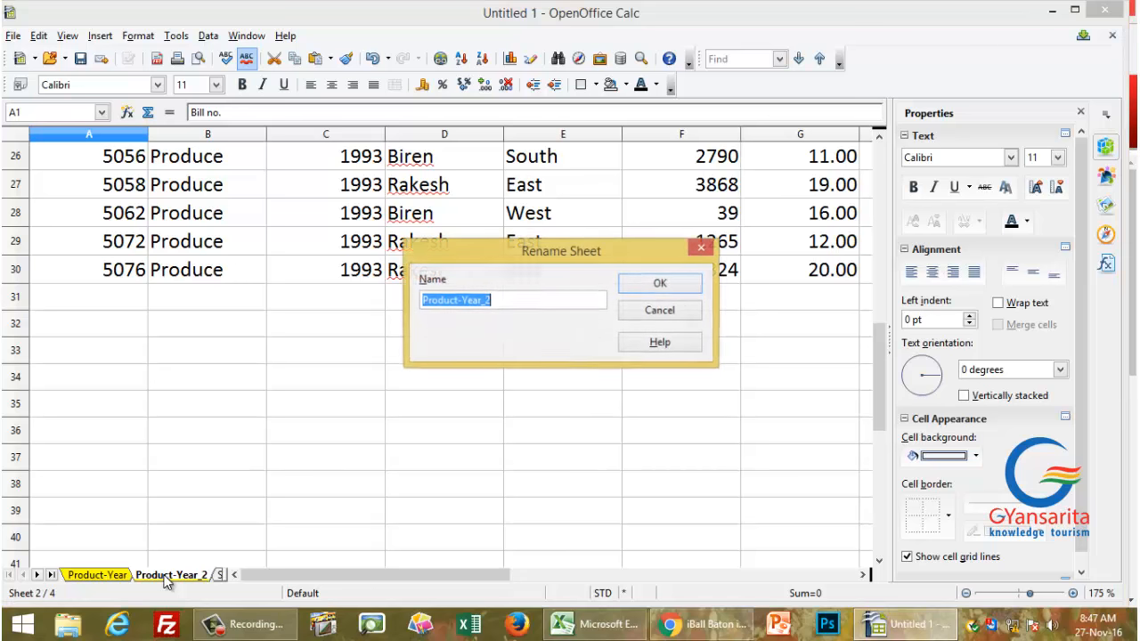
left_click(507, 303)
left_click_drag(504, 303, 481, 306)
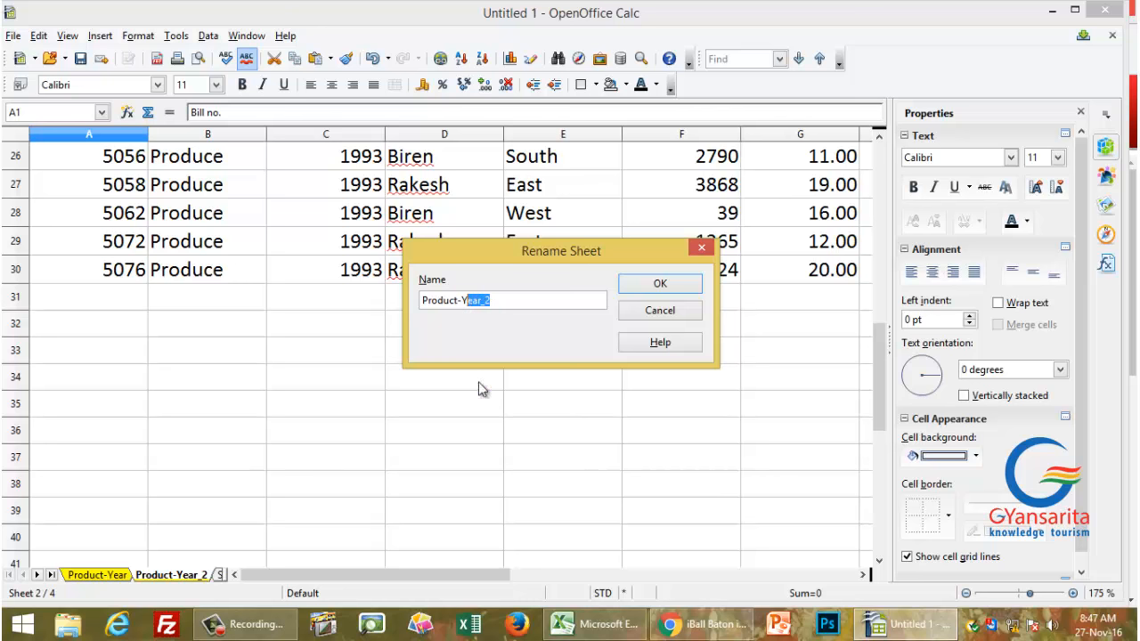
key("BackSpace")
key("BackSpace")
type("salesman")
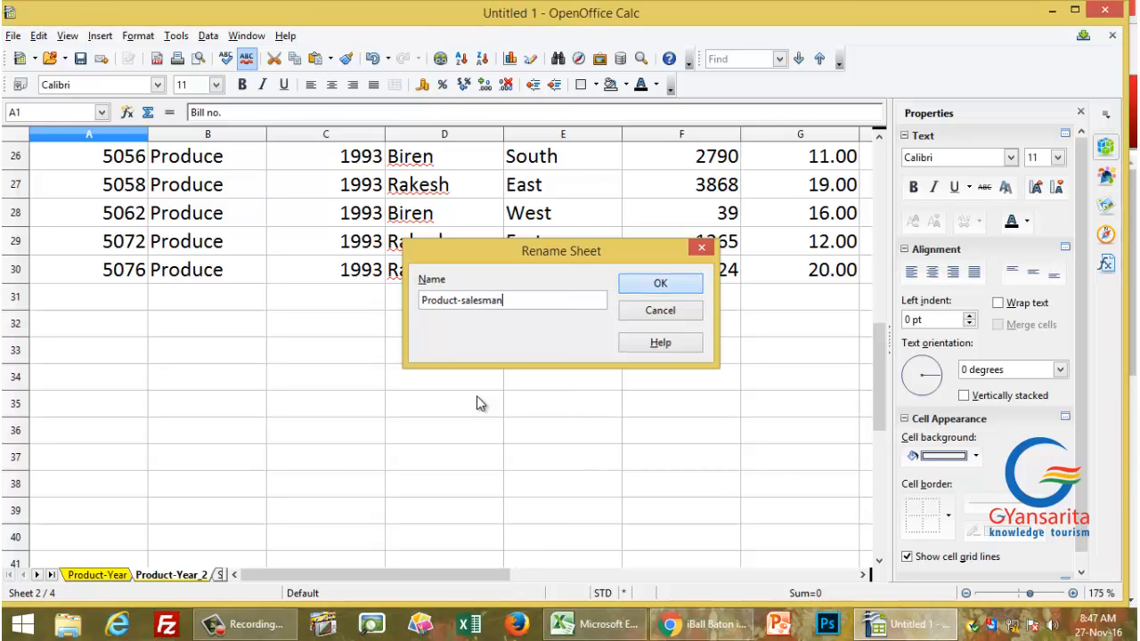
key("Return")
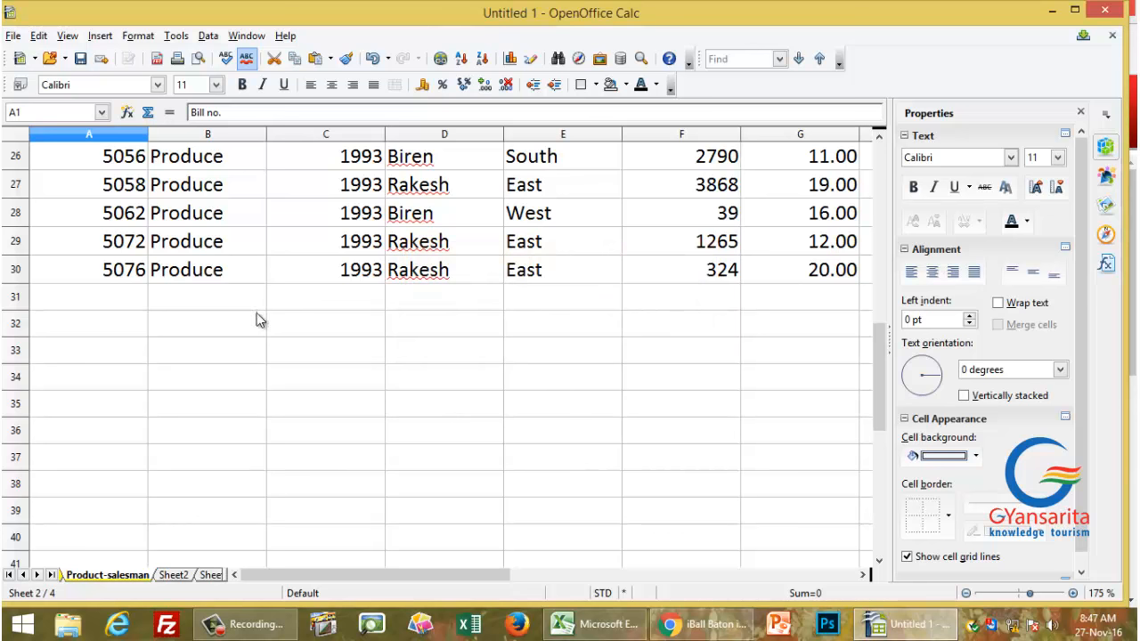
scroll(258, 320, "up", 8)
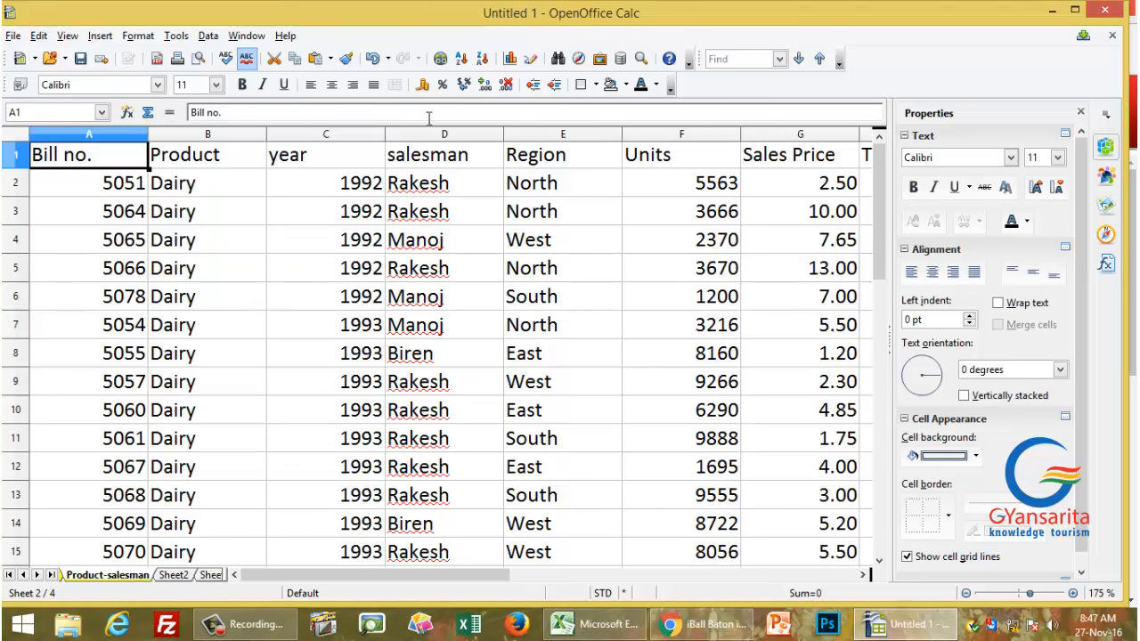
Step: Sort the Product-salesman data ascending by Bill no., then compare it with Product-Year
left_click(461, 59)
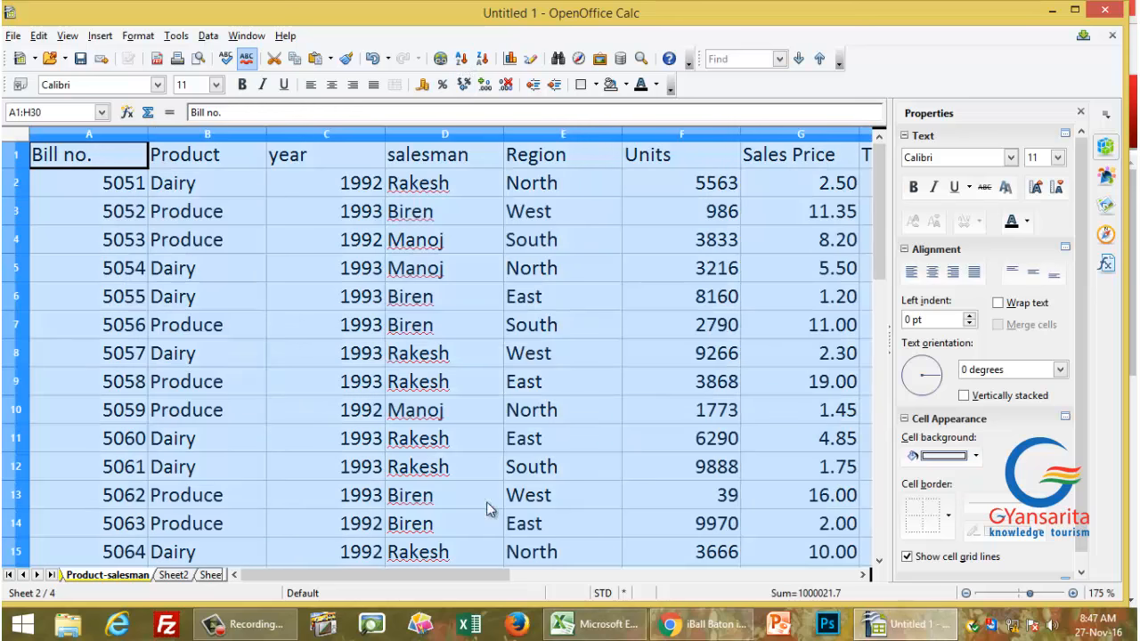
left_click(229, 329)
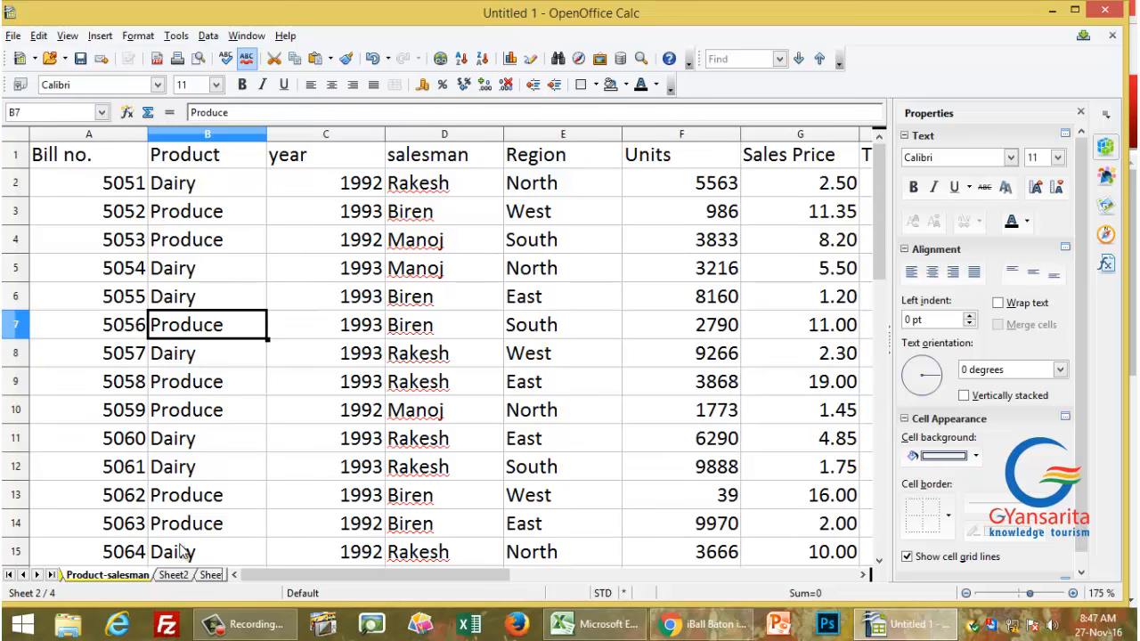
left_click(23, 575)
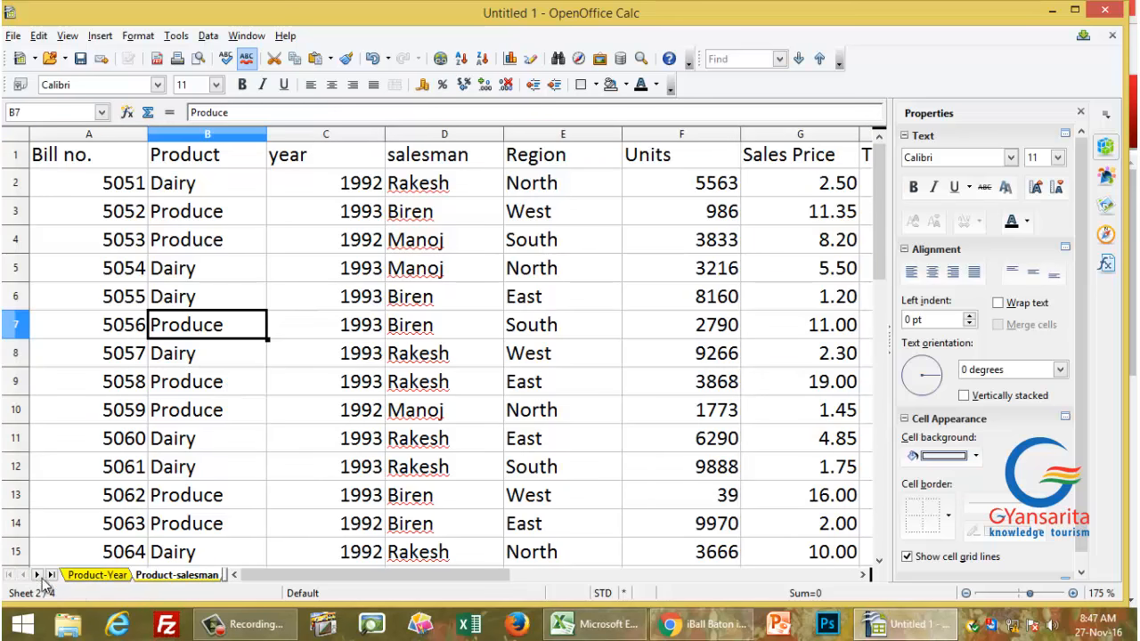
left_click(84, 577)
left_click(153, 579)
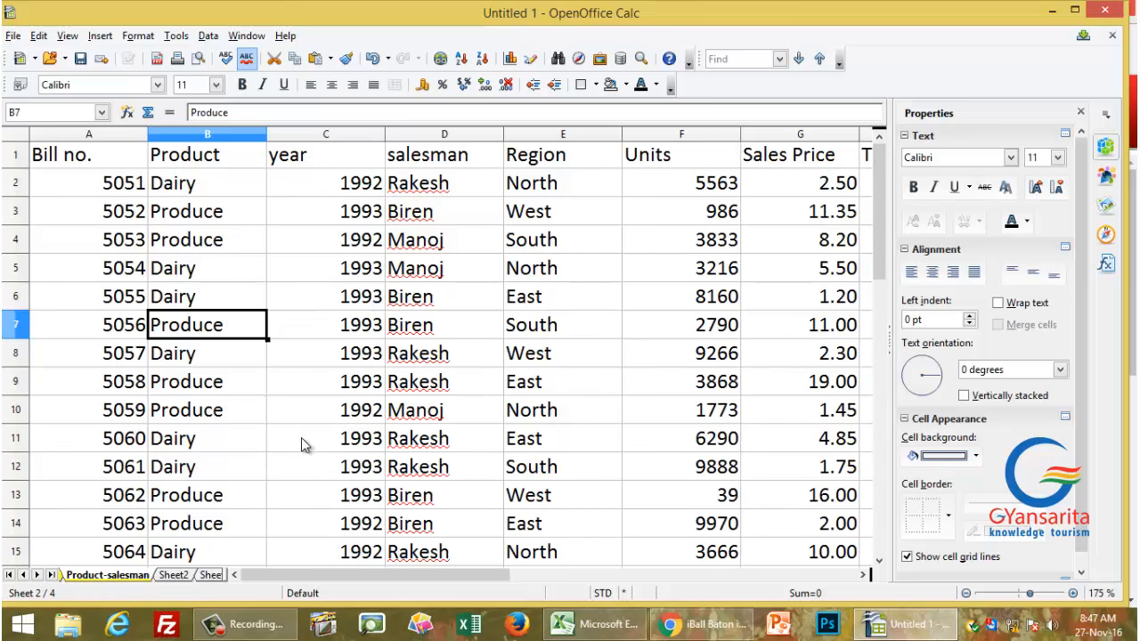
left_click(208, 35)
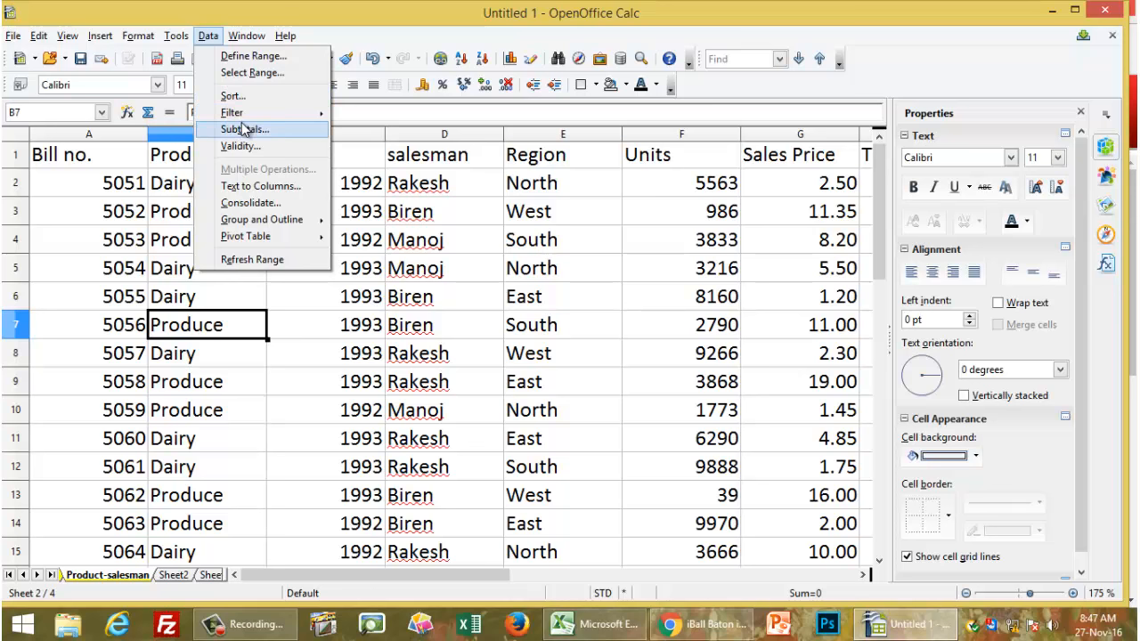
left_click(540, 241)
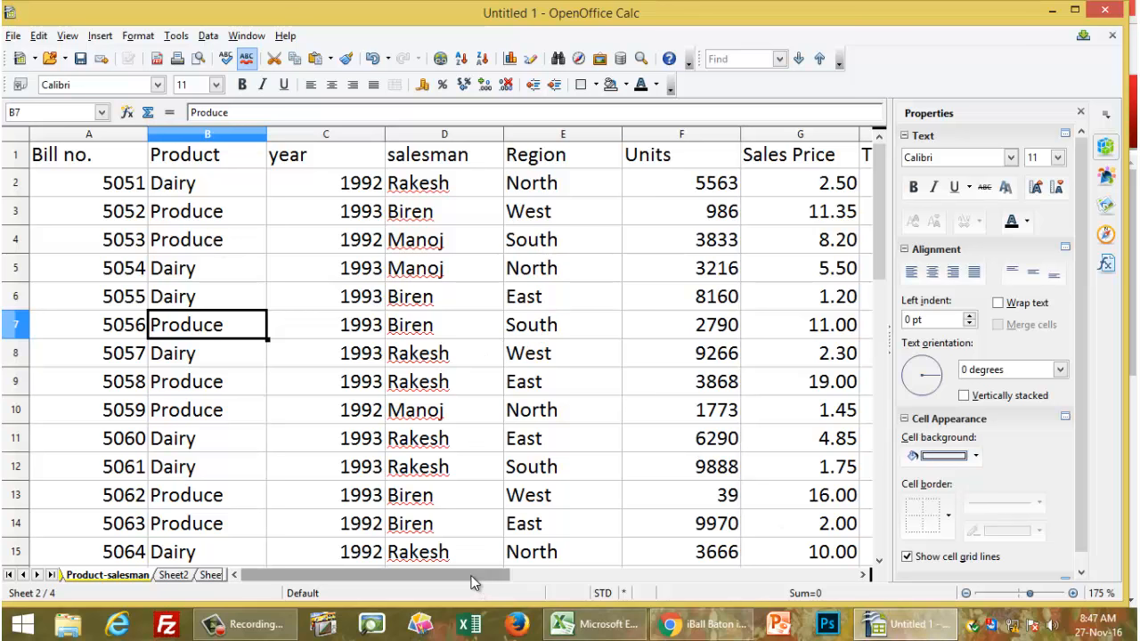
left_click(25, 575)
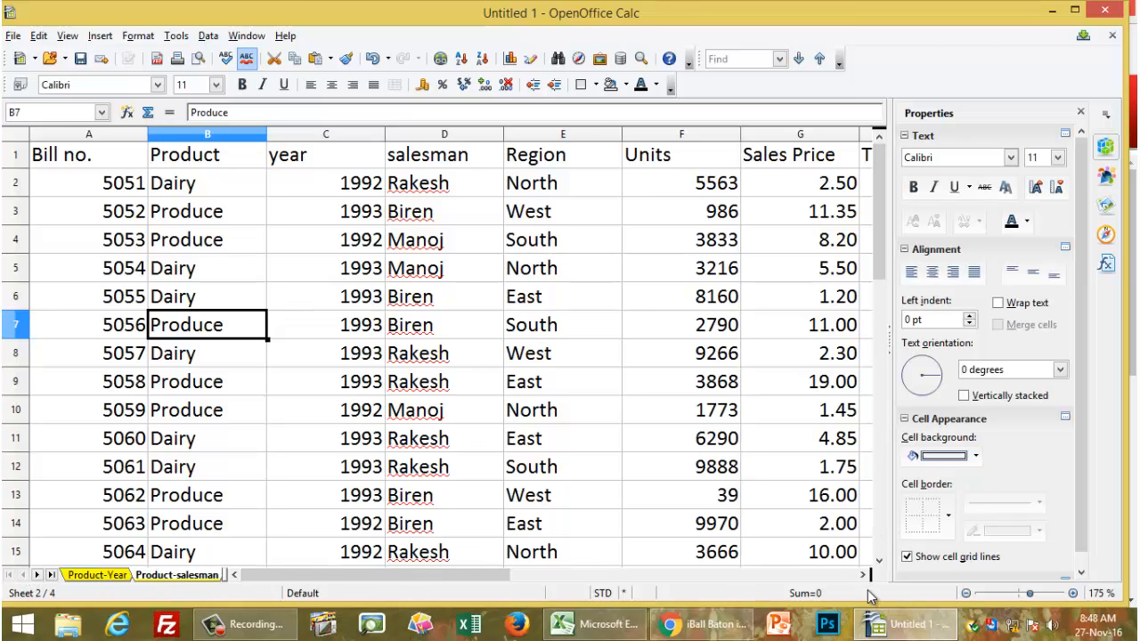